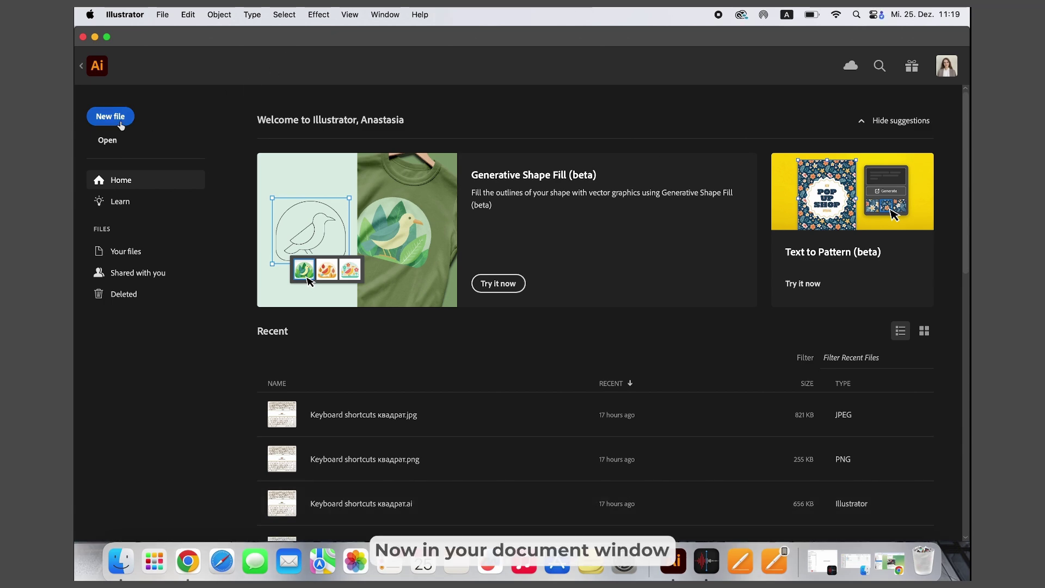
Start a new document and browse the preset categories from Saved through Free Templates, returning to the recent presets
click(120, 125)
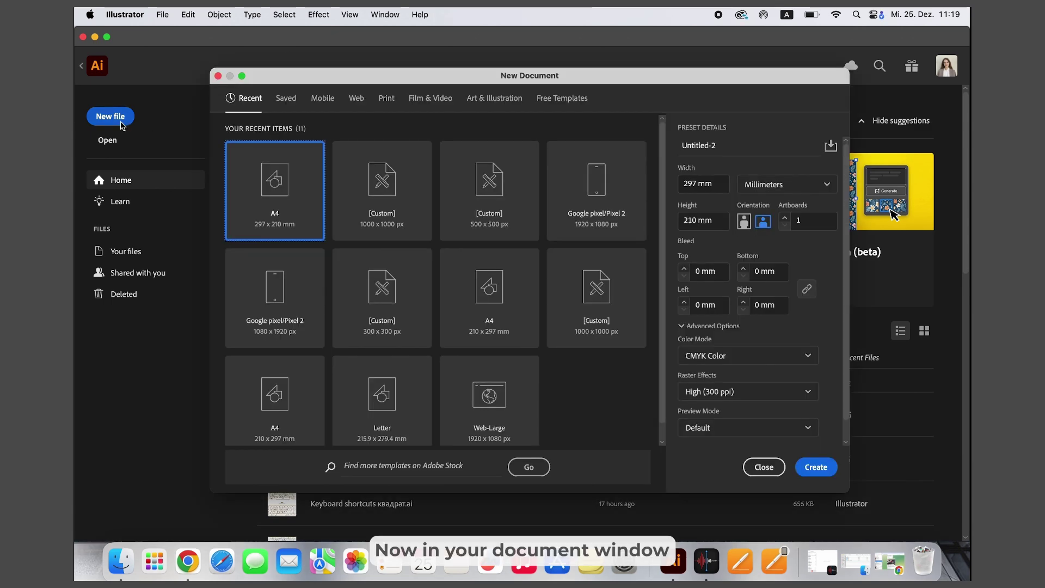
click(293, 105)
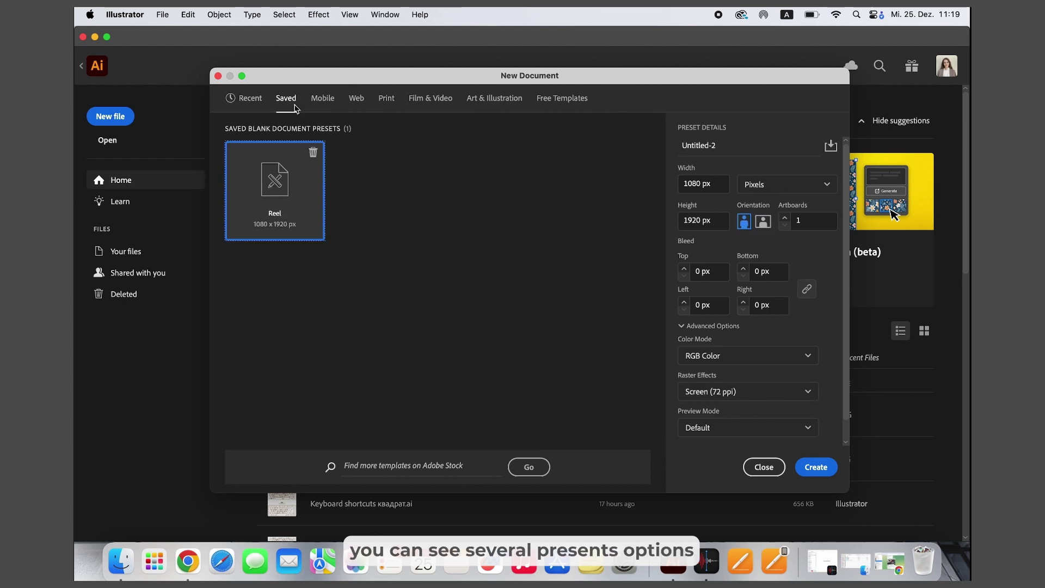
click(322, 105)
click(357, 102)
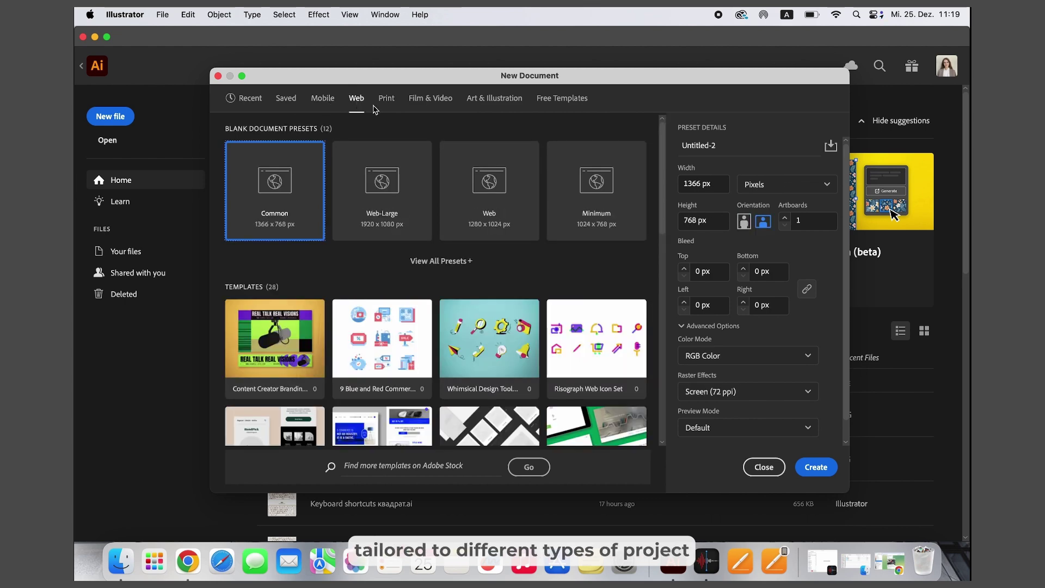
click(386, 102)
click(432, 102)
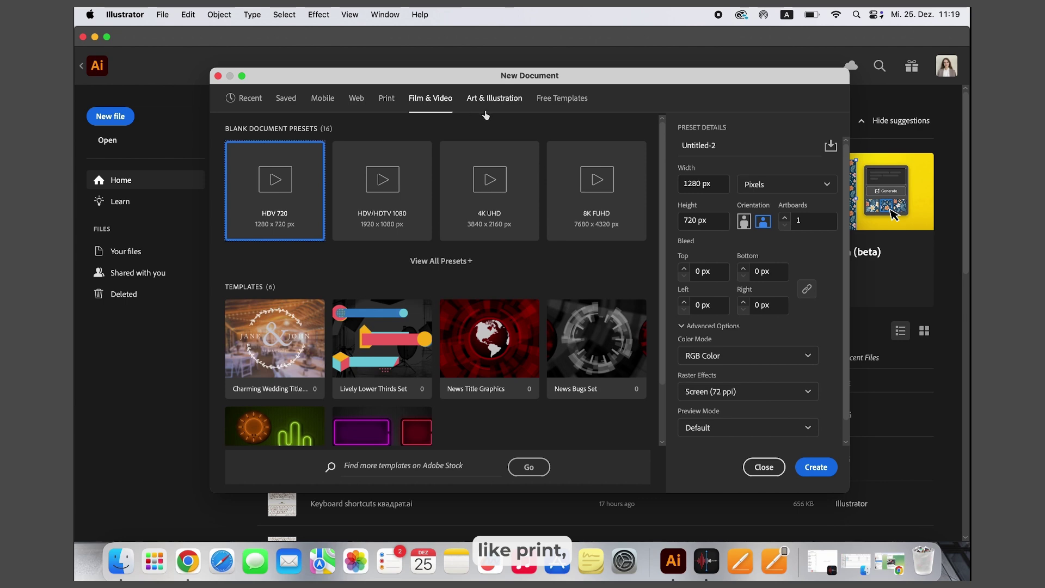
click(514, 108)
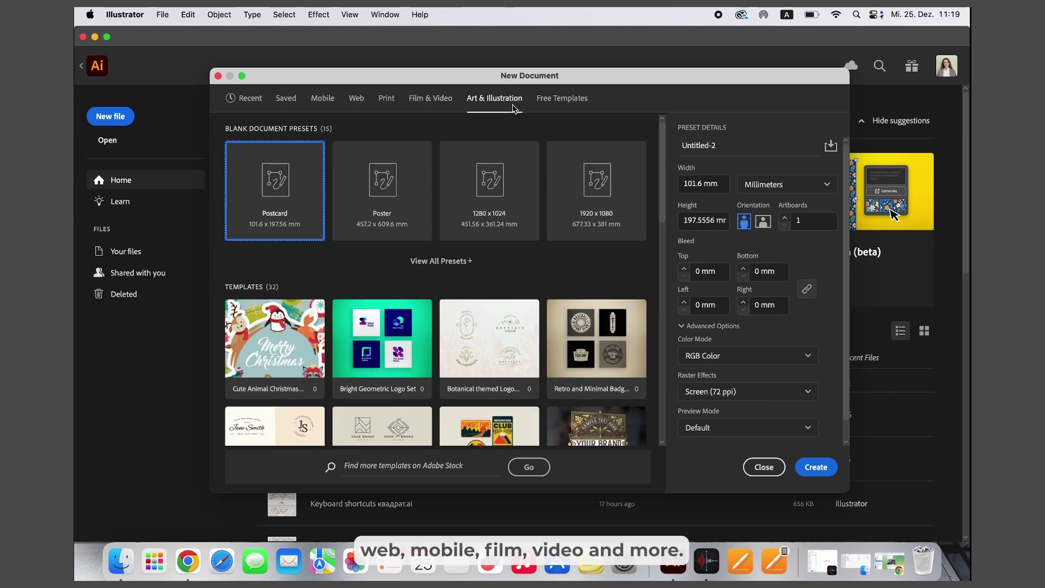
click(561, 98)
click(247, 99)
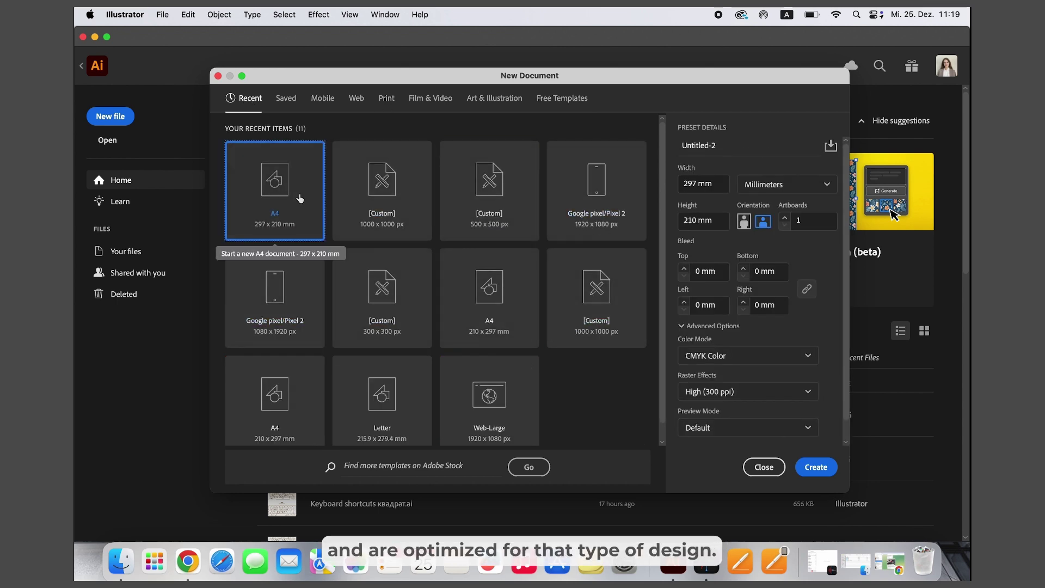
Set the A4 document to portrait orientation in millimetres and name it "vertical"
click(782, 186)
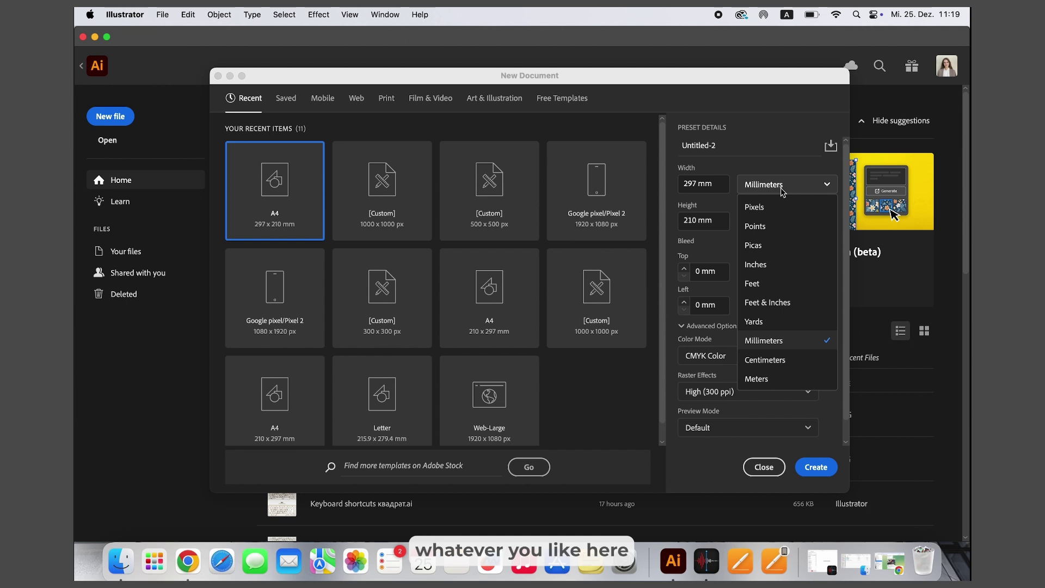
click(782, 185)
click(747, 224)
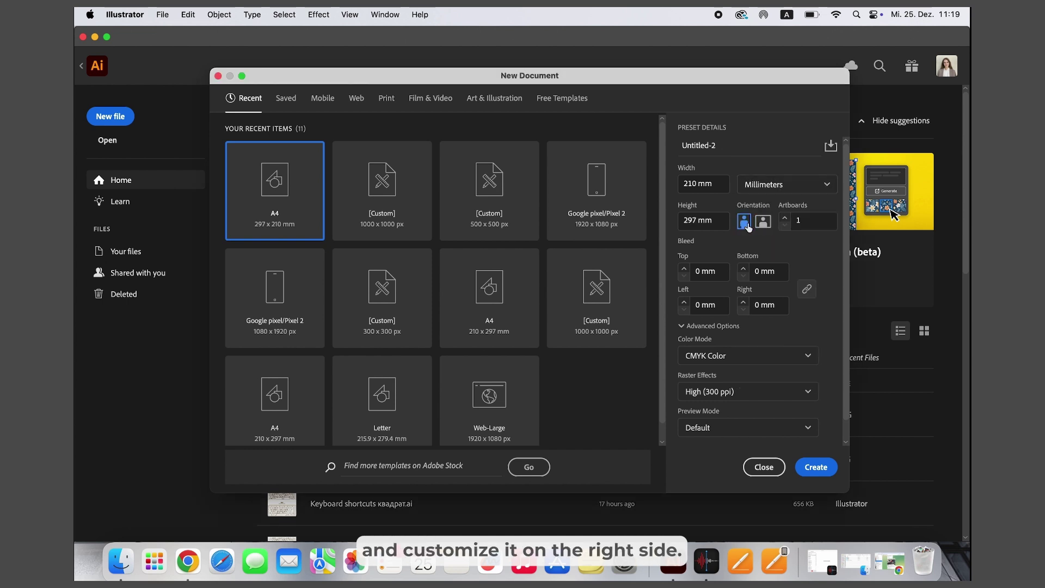
click(756, 149)
key(super+a)
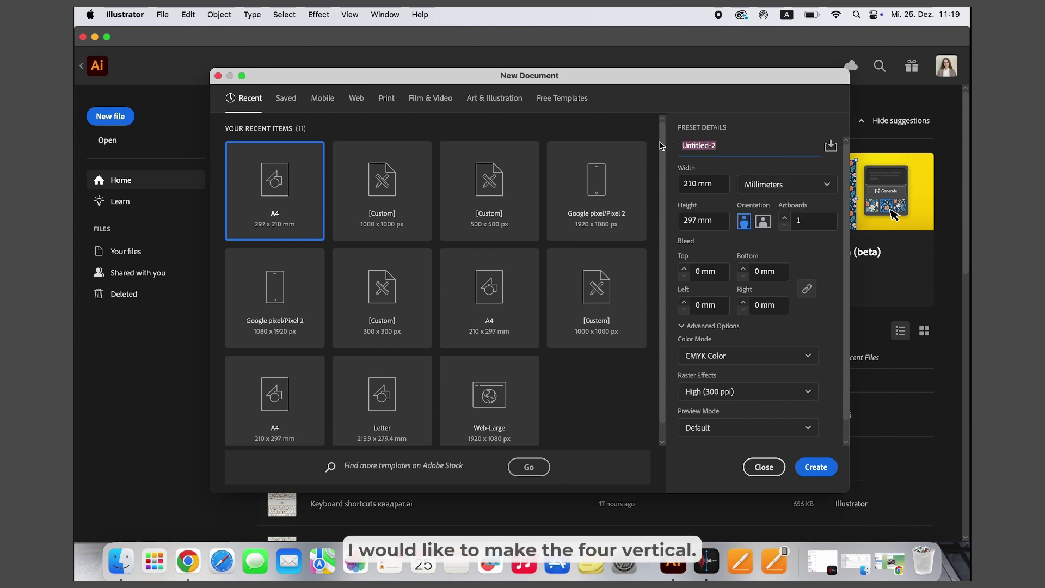
text(vertical)
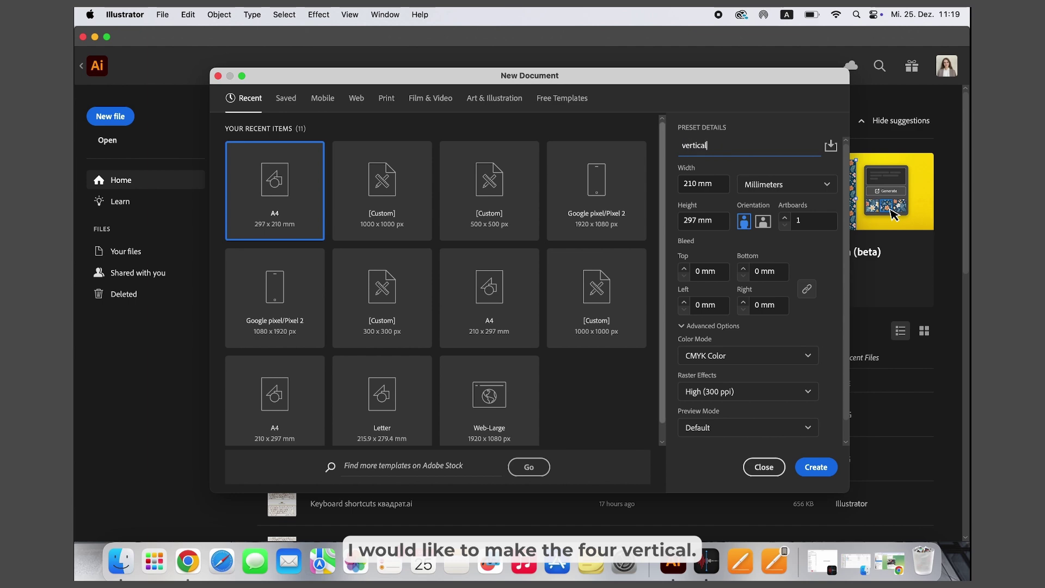
Save the settings as a document preset named "vertical a4" and create a document from the saved "horizontal a4" preset
click(831, 146)
text(v)
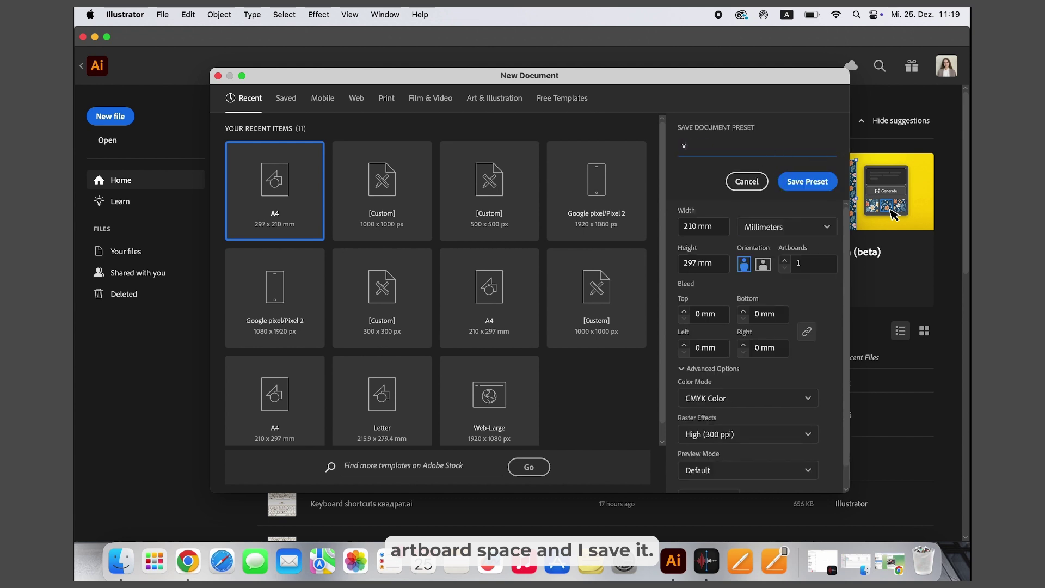
text(ertical)
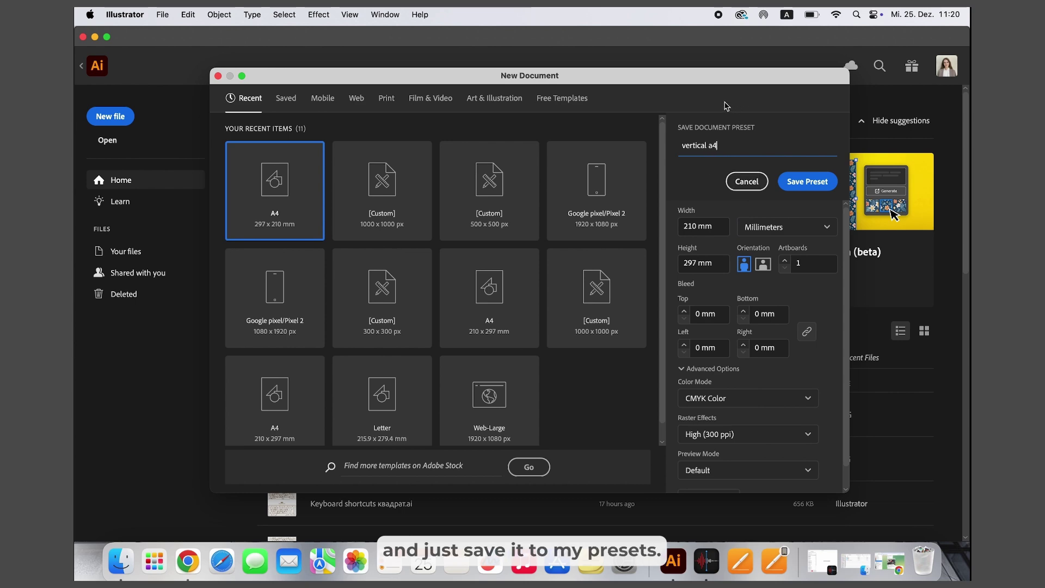
text( a4)
click(807, 181)
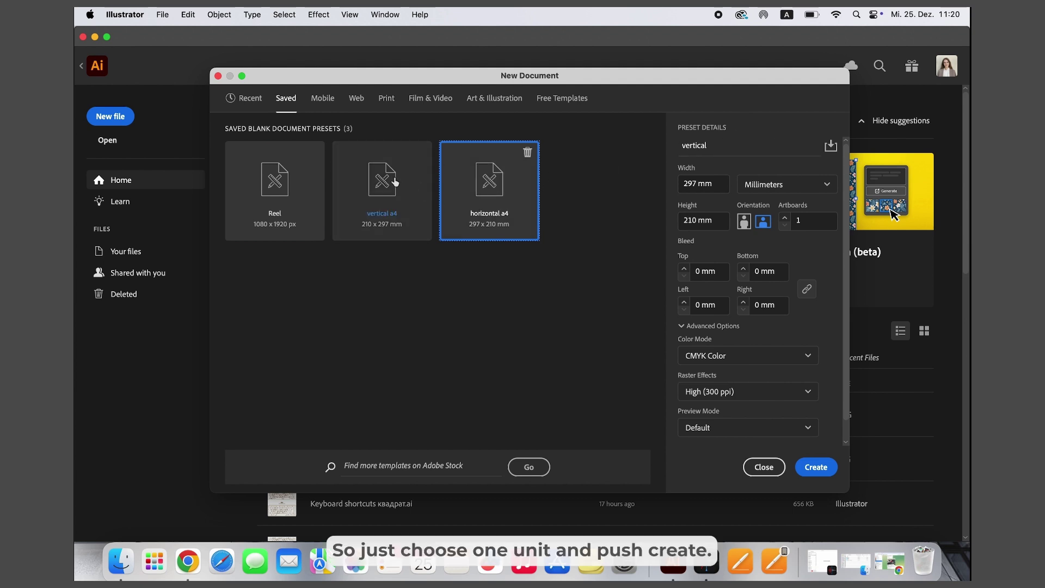
click(807, 464)
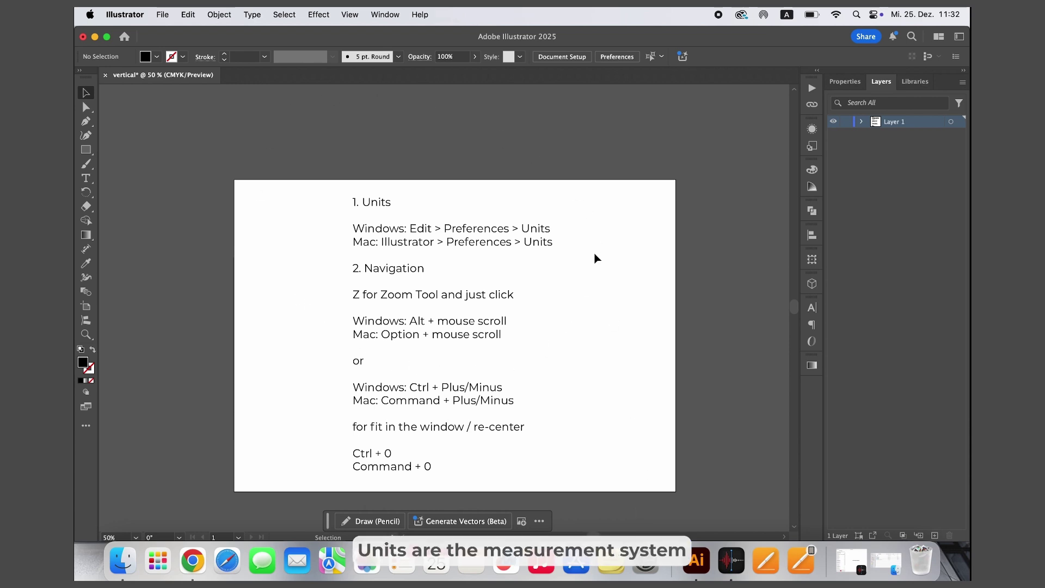
Open the Units preferences and look through the General, Selection & Anchor Display and Type settings before returning to Units
click(164, 17)
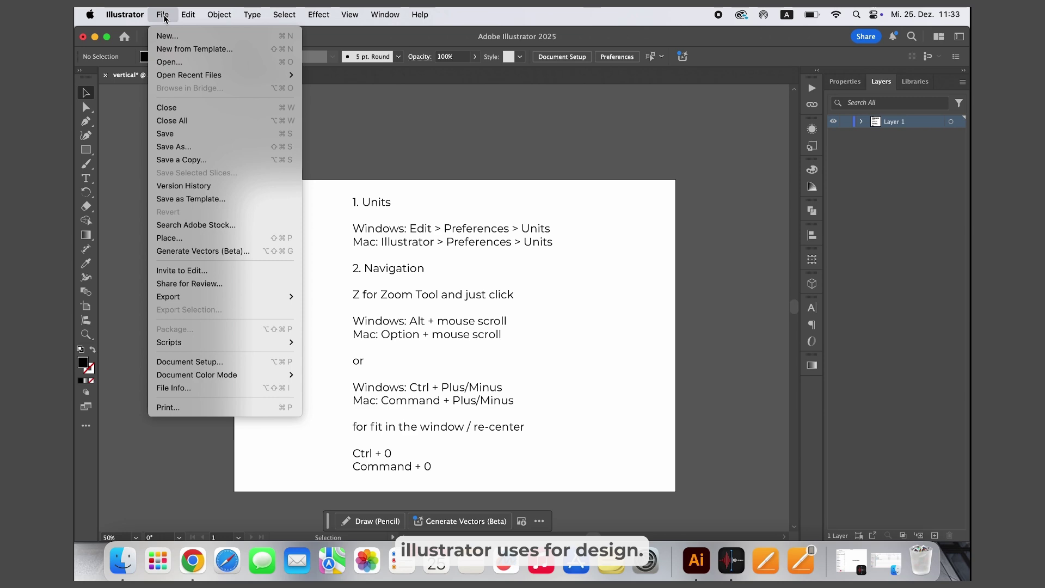
mouse_move(140, 19)
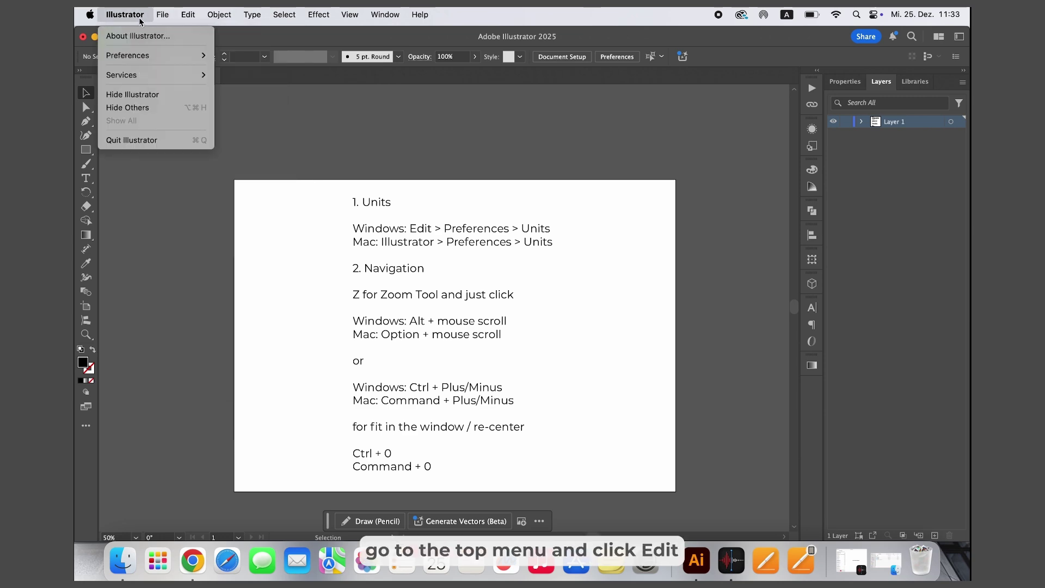
mouse_move(139, 55)
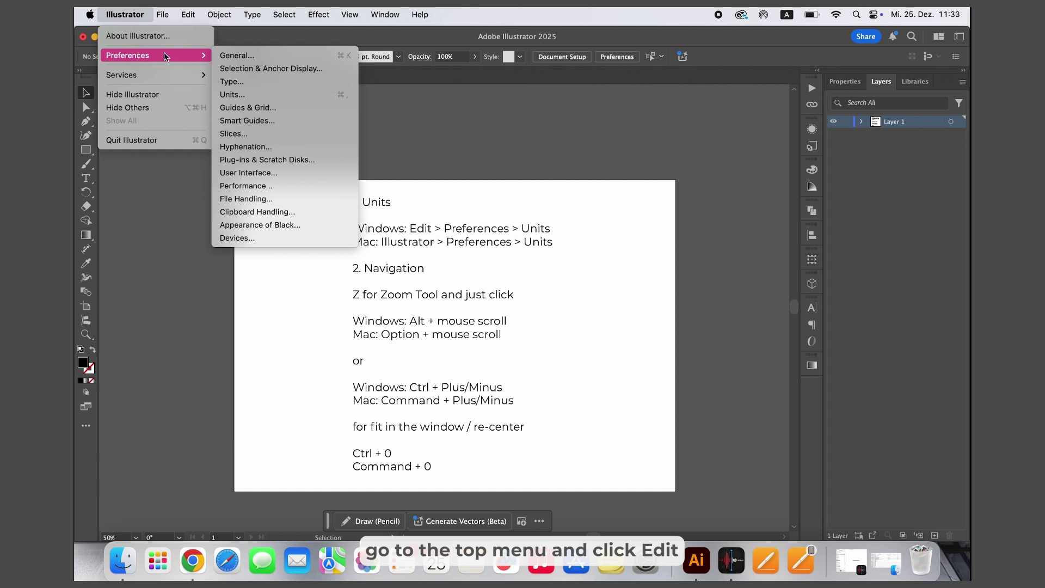
click(242, 96)
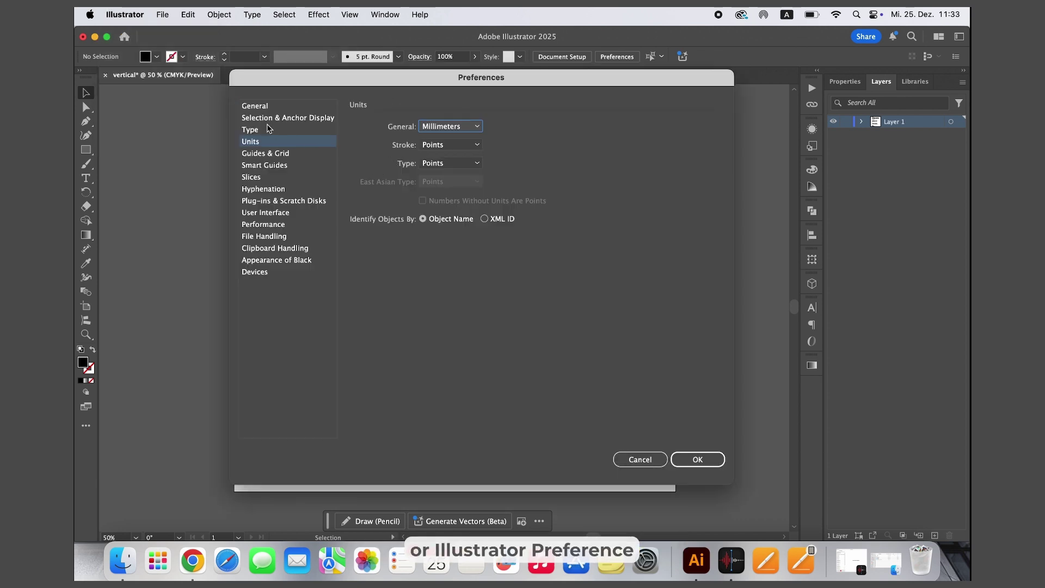
click(260, 107)
click(259, 117)
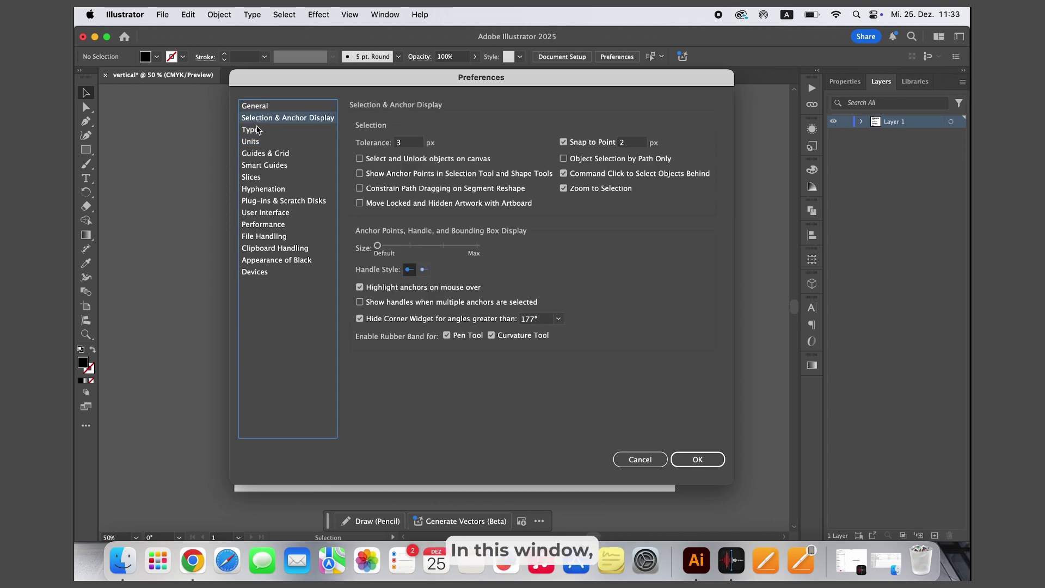
click(258, 130)
click(256, 143)
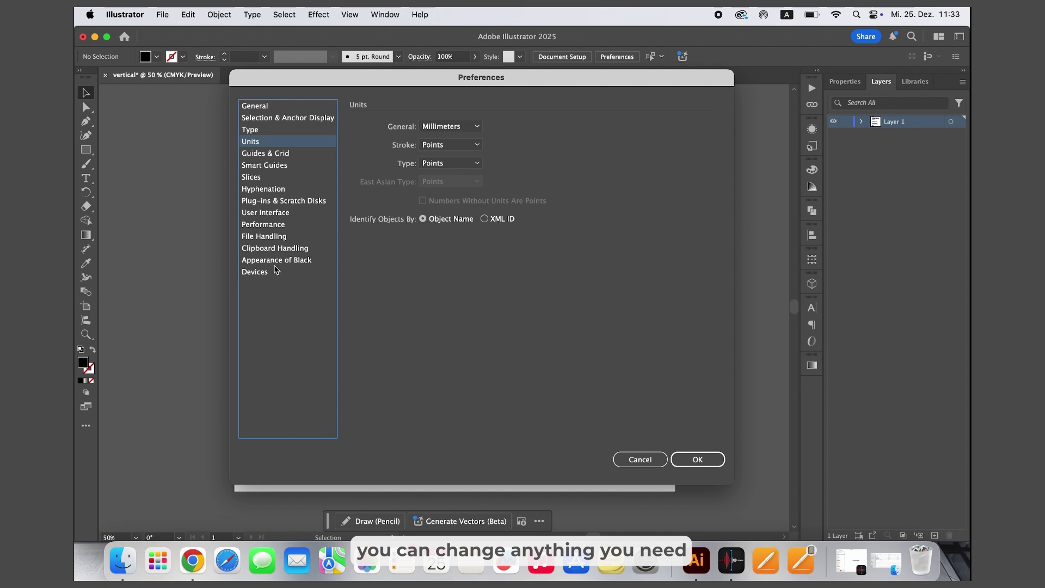
Check the available general measurement units and accept the preferences with Millimeters
click(466, 128)
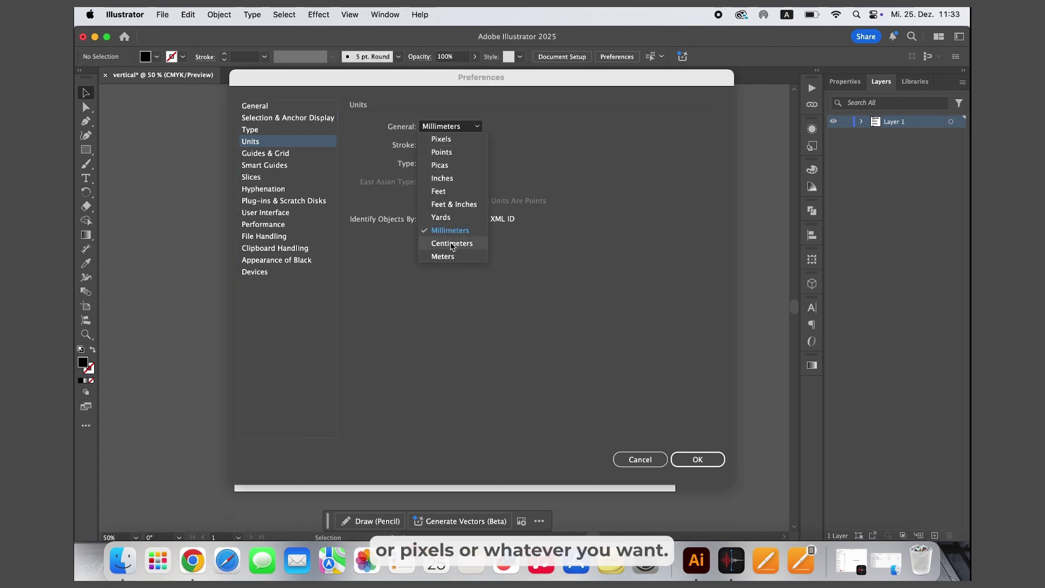
click(453, 129)
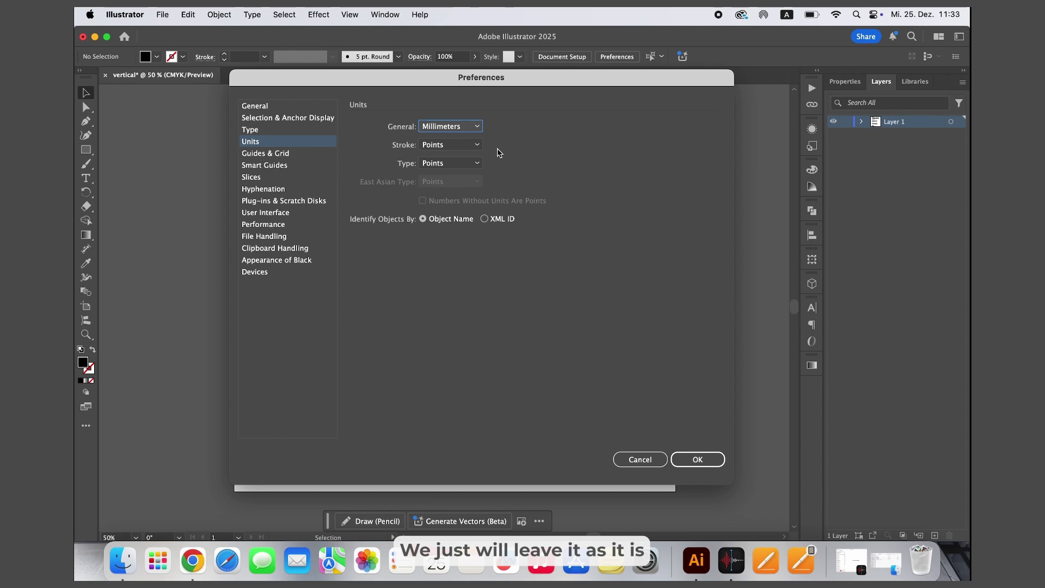
click(694, 462)
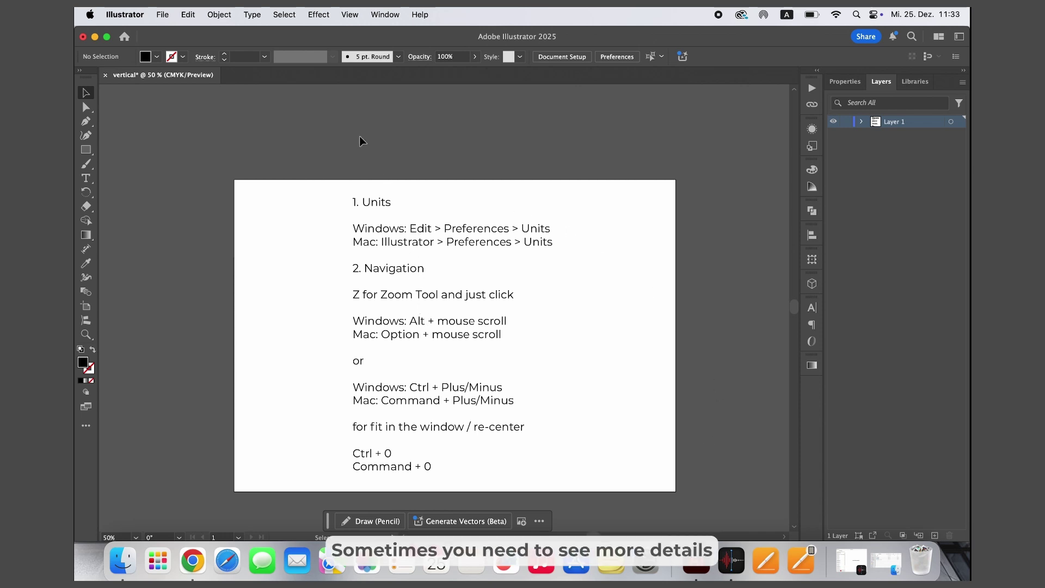
Use the Zoom tool to magnify the artboard text to 100% and zoom back out to 50%, returning to the Selection tool
click(394, 241)
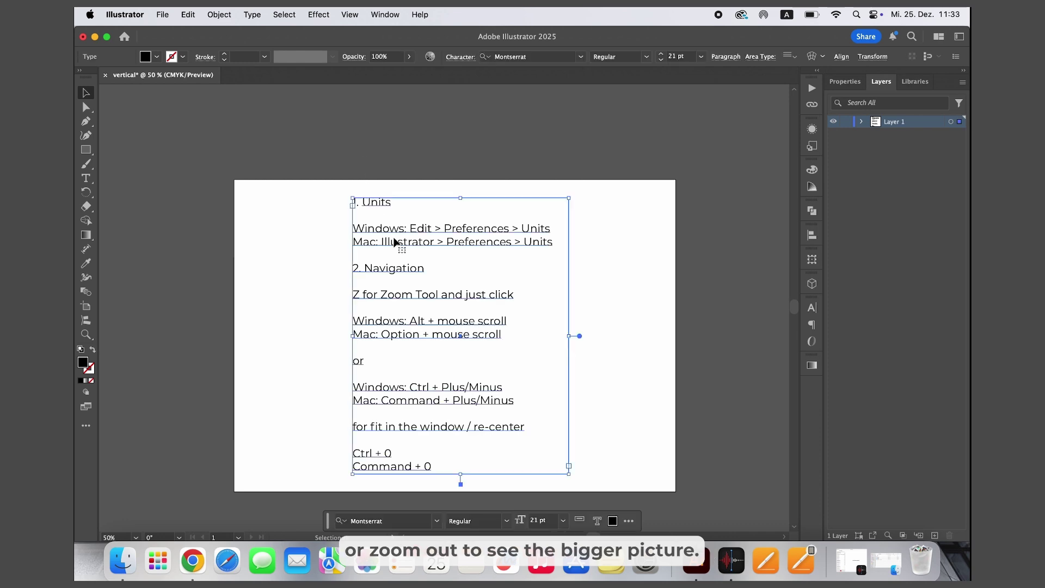
click(409, 165)
scroll(408, 170, down, 1)
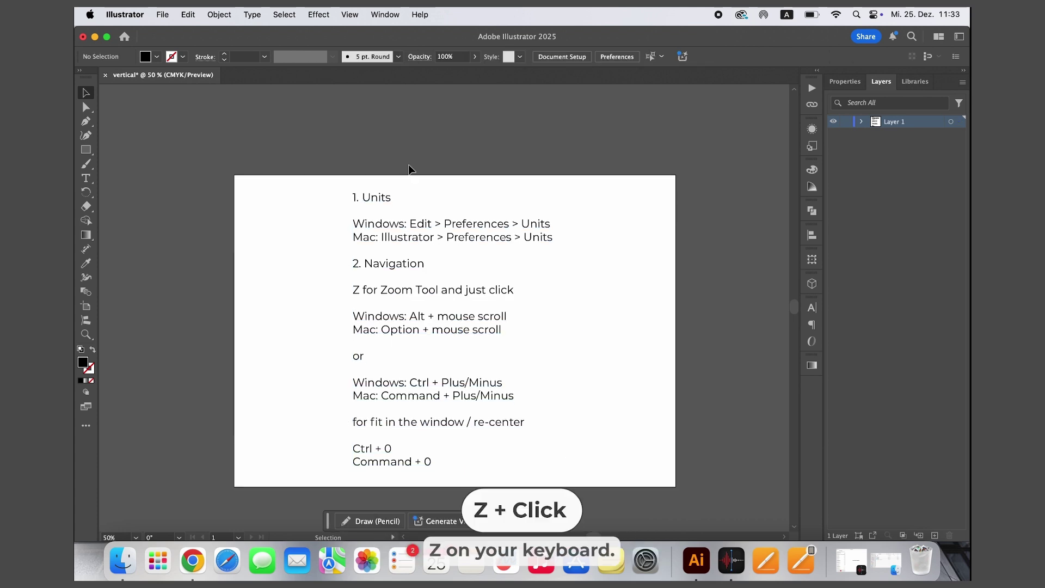
key(z)
click(428, 254)
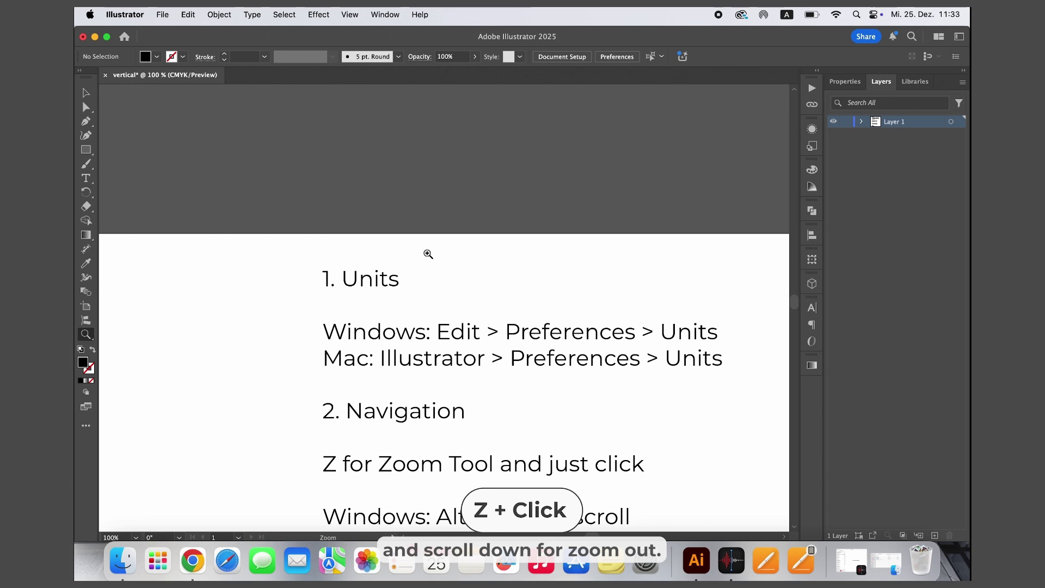
alt+click(428, 253)
key(v)
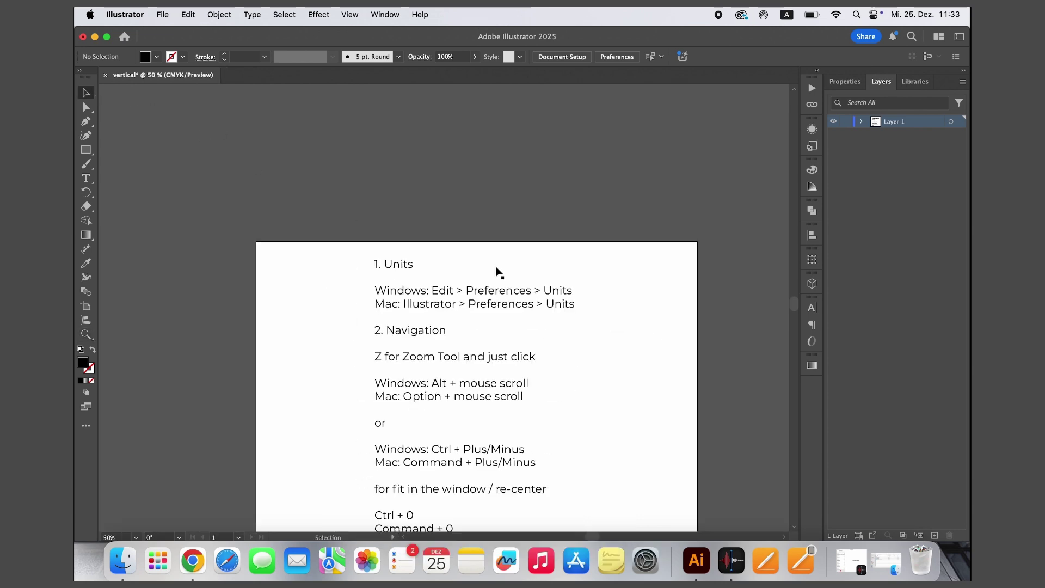
Bring the whole artboard into view and zoom out and in around the navigation notes, ending at 50%
scroll(497, 271, down, 2)
scroll(500, 283, down, 1)
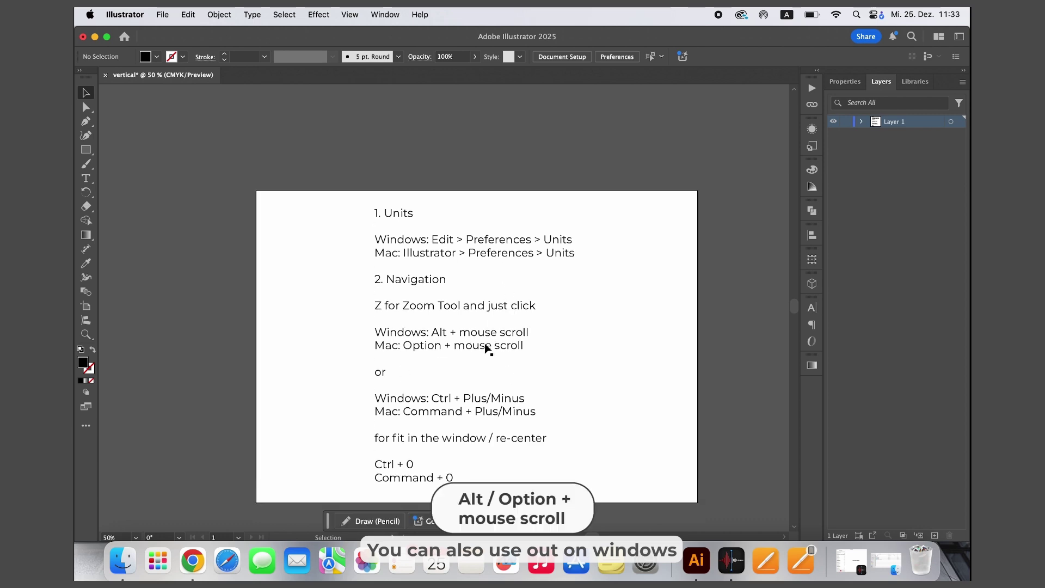
alt+scroll(479, 379, up, 1)
alt+scroll(479, 379, down, 4)
alt+scroll(479, 379, up, 7)
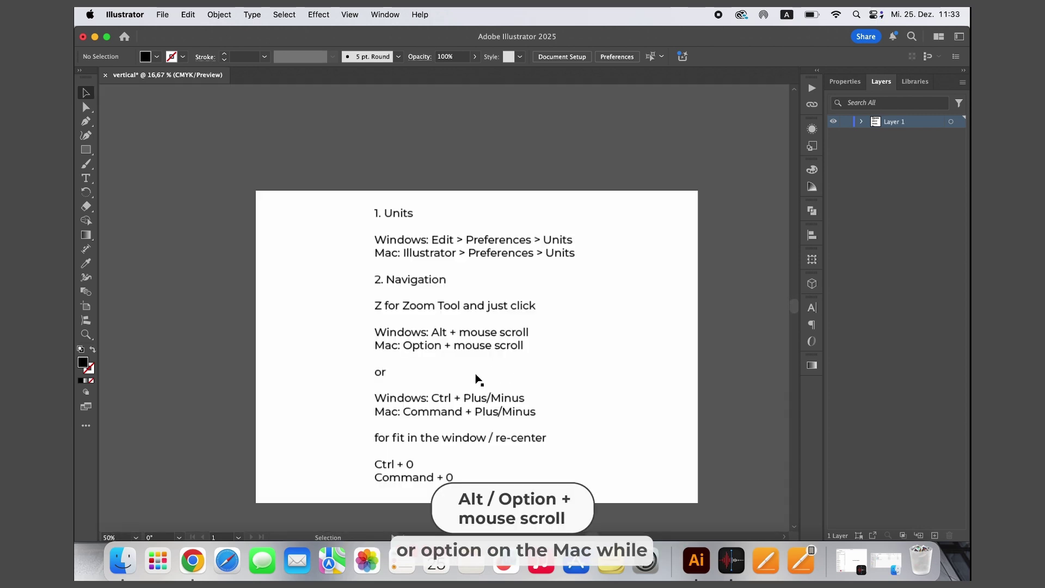
alt+scroll(478, 380, down, 3)
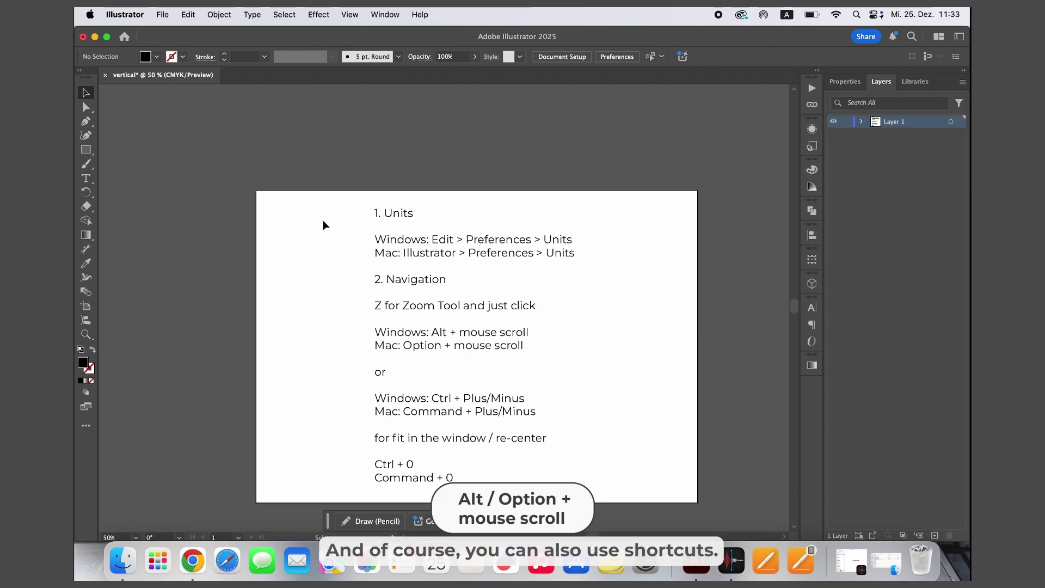
Zoom in on the artboard in steps to 150% and back out to 50%
key(super+plus)
key(super+plus)
key(super+plus)
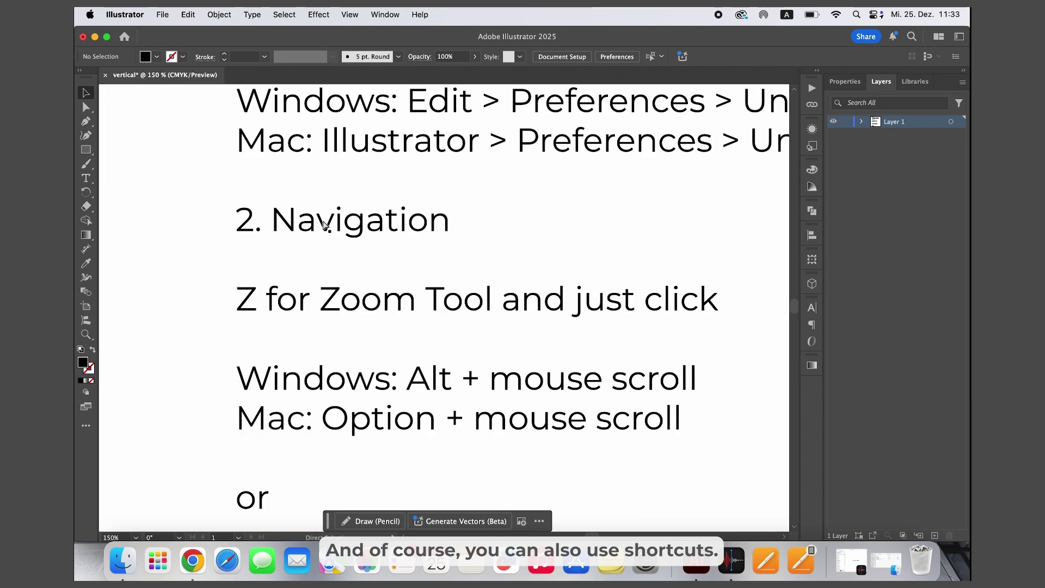
key(super+minus)
key(super+minus)
key(super+minus)
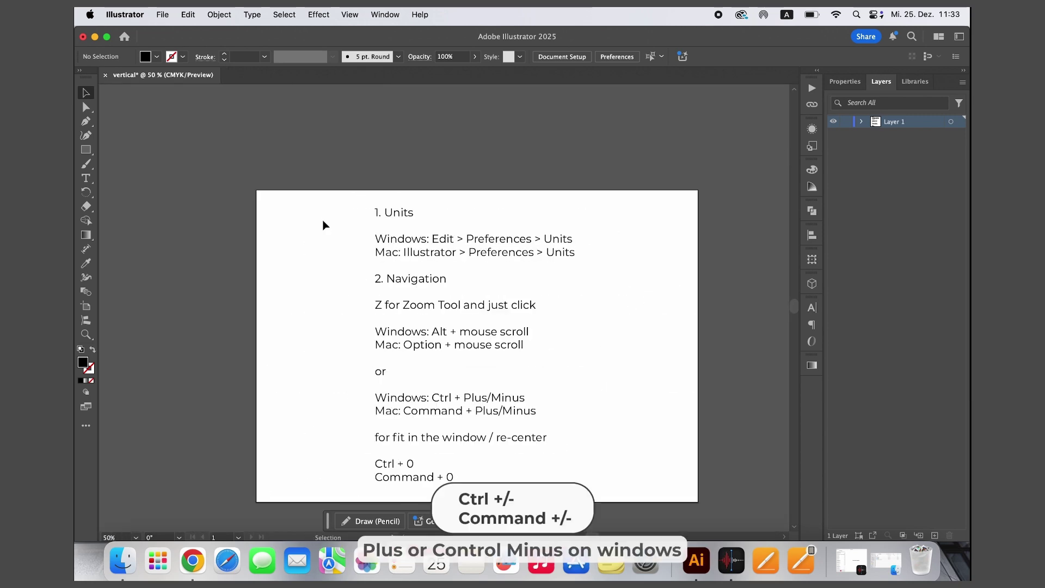
Zoom in on the artboard to 300% and fit it back in the window
key(super+plus)
key(super+plus)
key(super+plus)
key(super+plus)
key(super+plus)
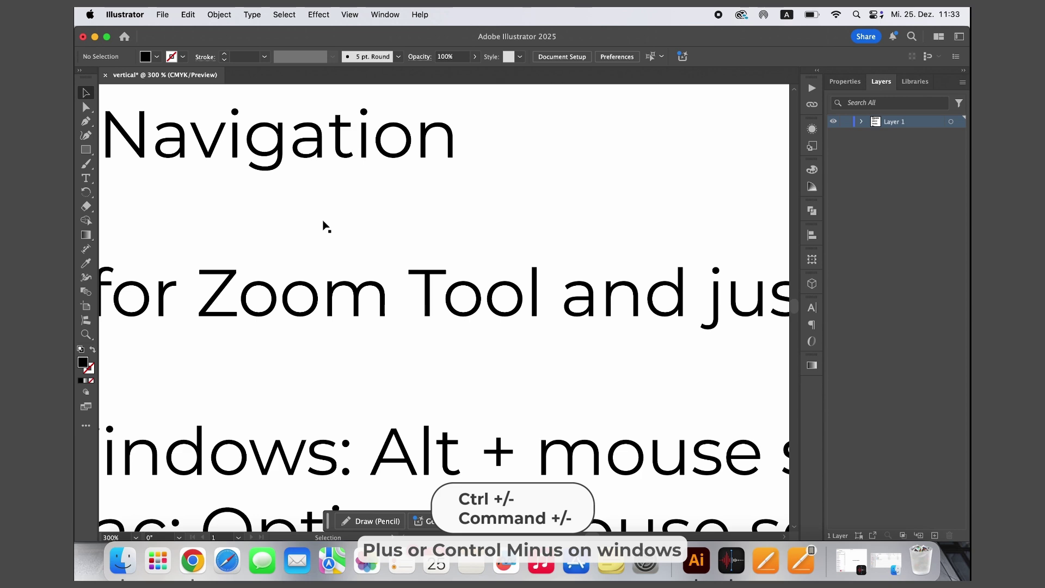
key(super+0)
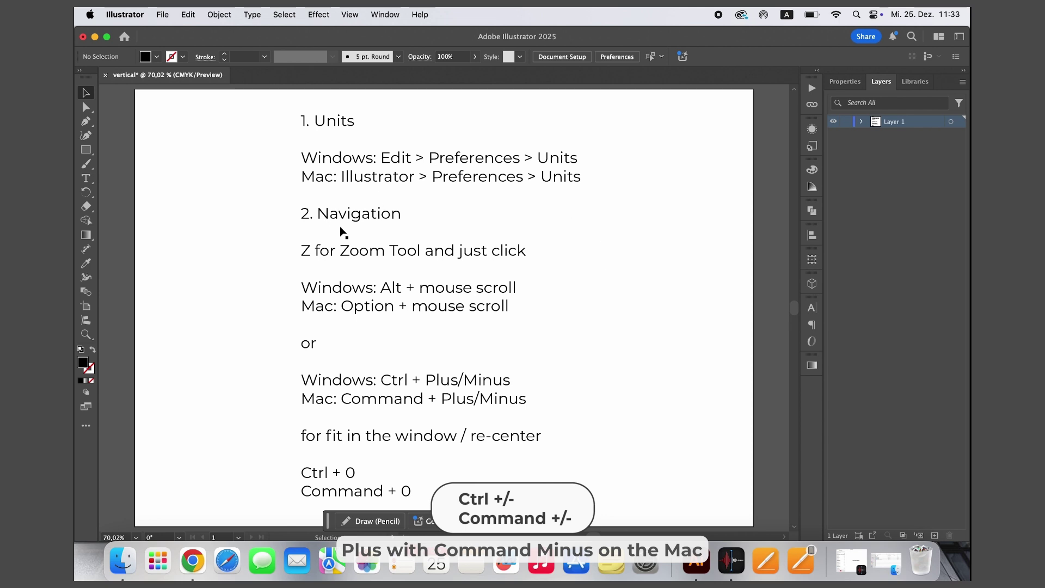
key(super+0)
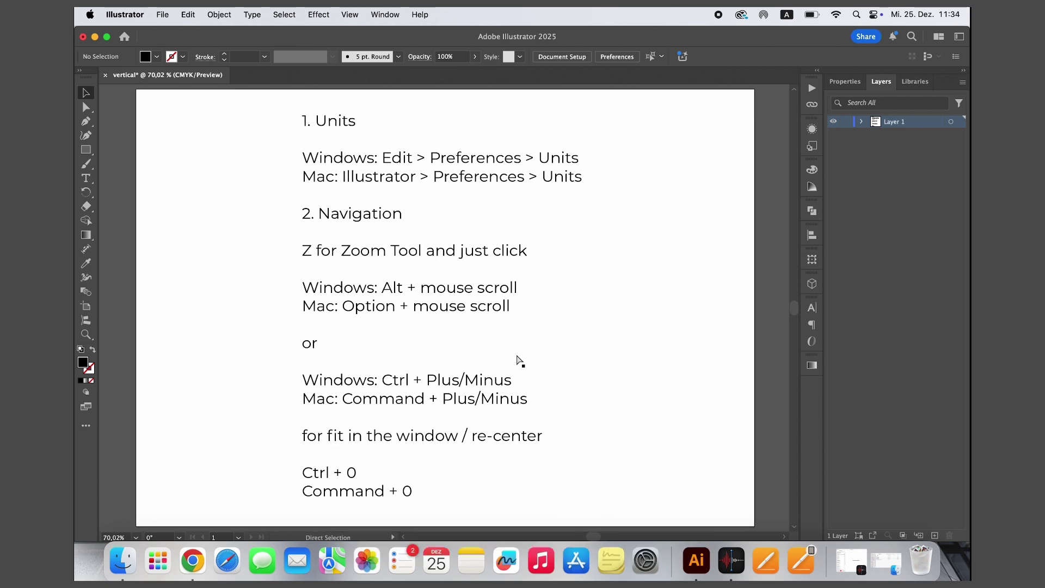
scroll(517, 360, down, 2)
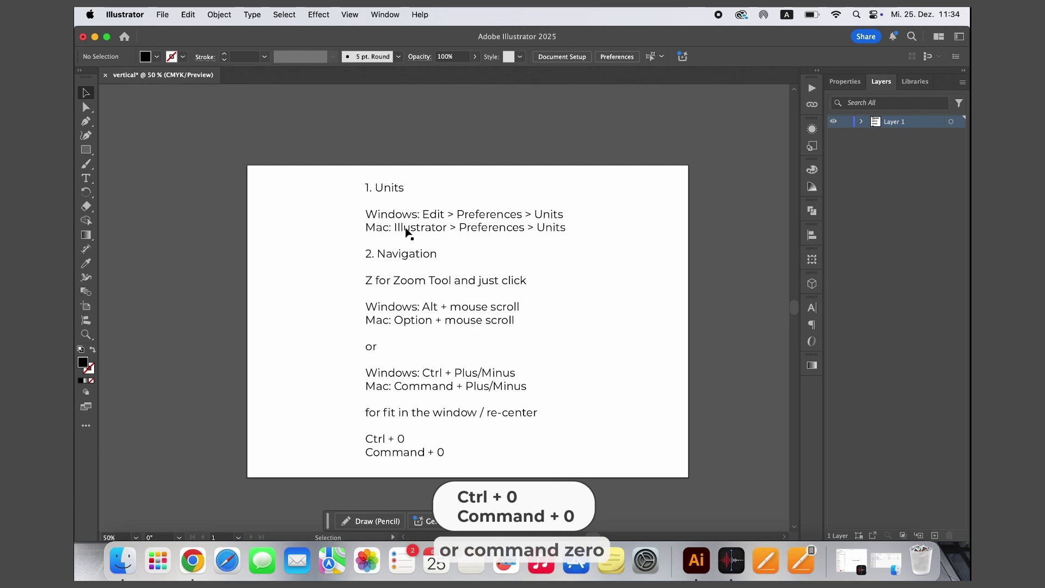
key(super+shift+5)
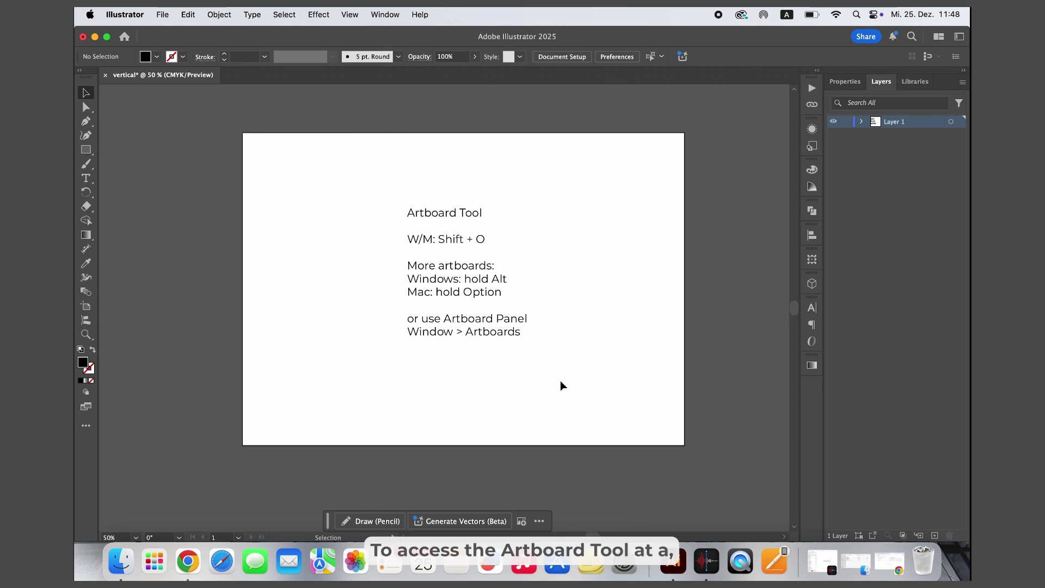
Resize the artboard with the Artboard tool by its corner and edges to about 399 × 230 mm
key(shift+o)
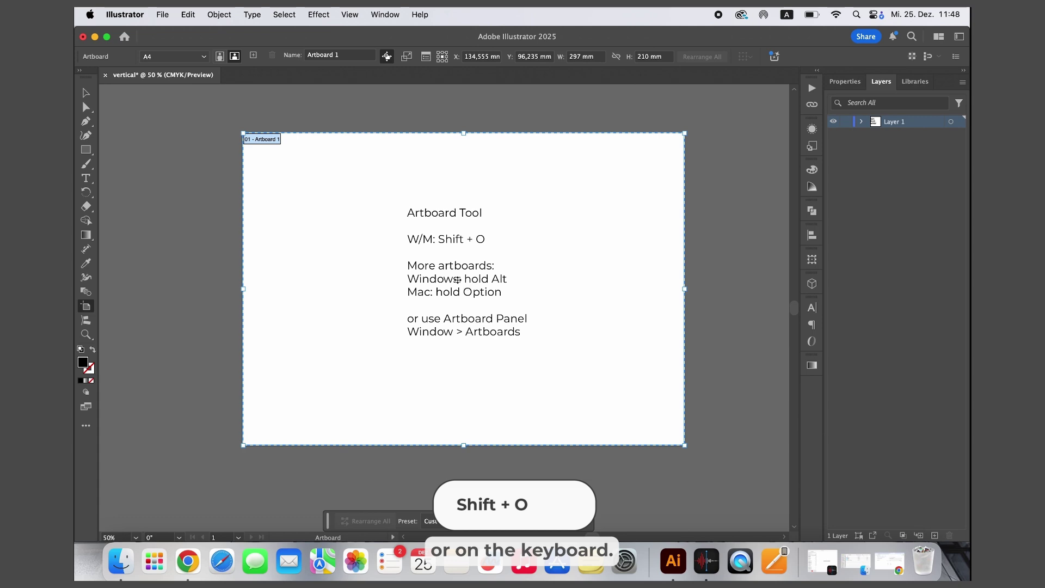
drag(243, 445, 148, 420)
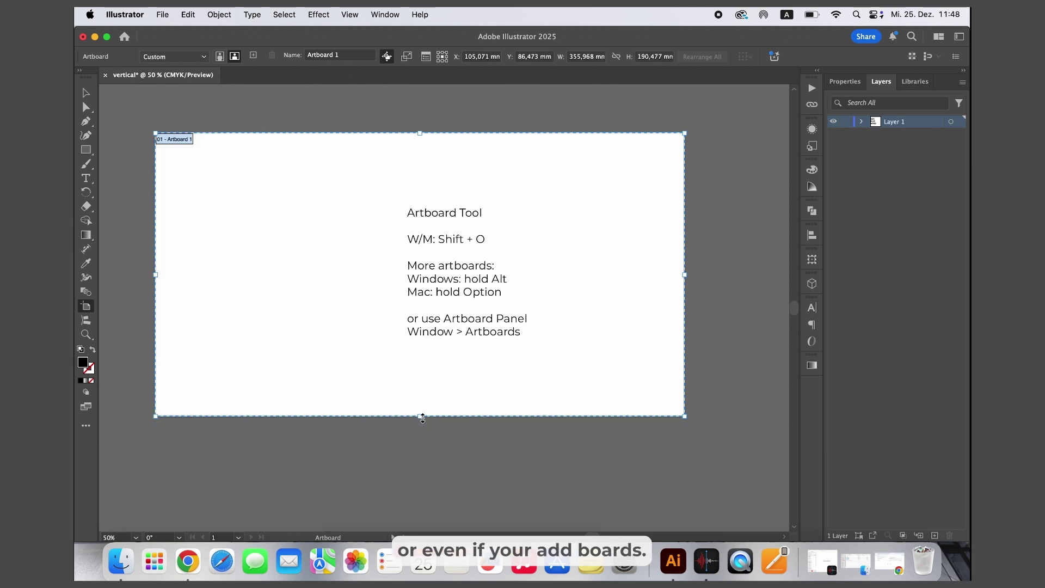
drag(422, 417, 423, 475)
drag(686, 305, 749, 289)
scroll(618, 294, down, 2)
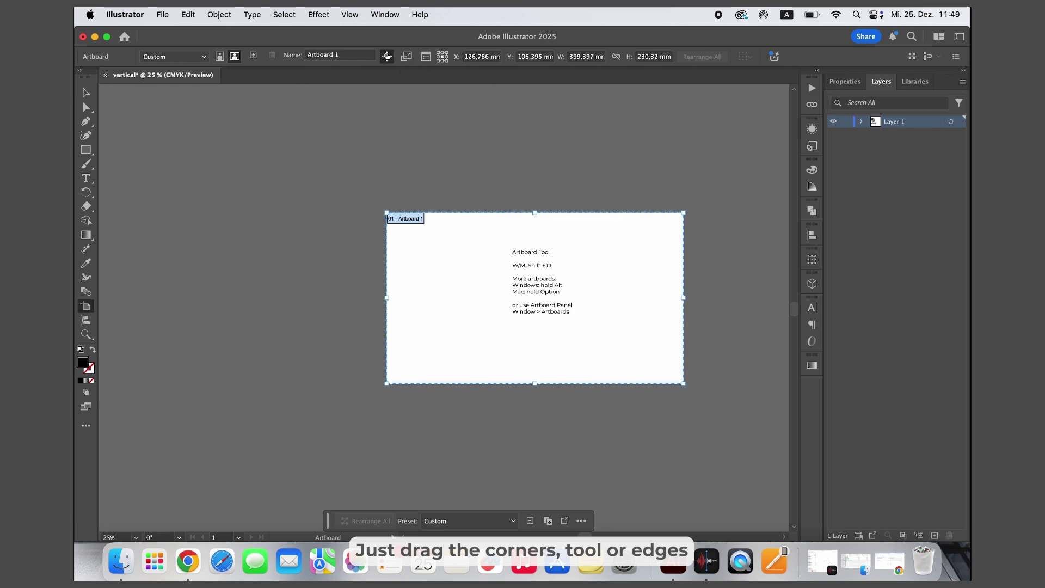
Duplicate the artboard with its text beside the original and draw an extra artboard about 311 × 106 mm below them
drag(497, 333, 546, 334)
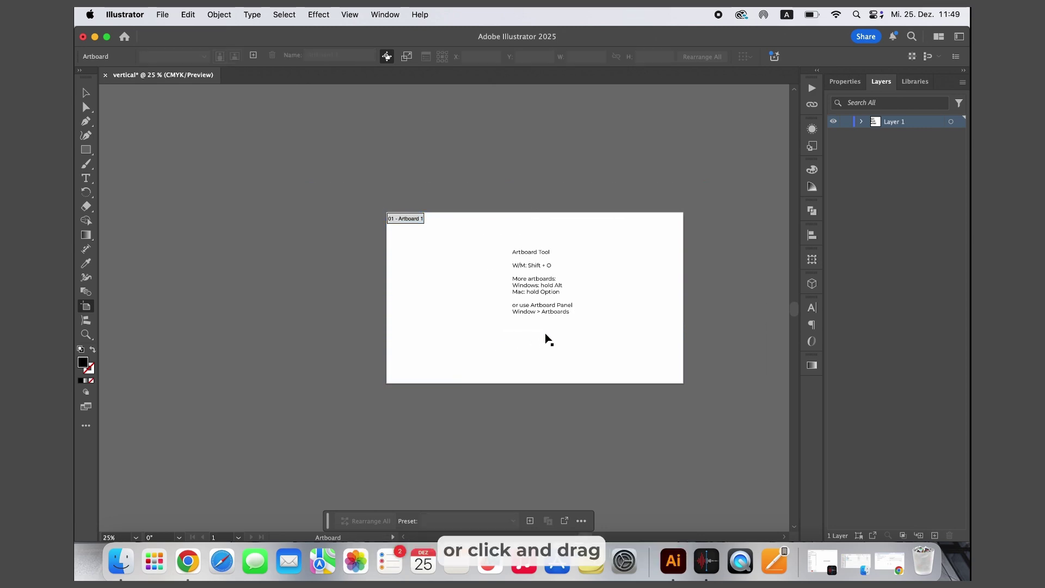
click(524, 355)
drag(496, 357, 677, 360)
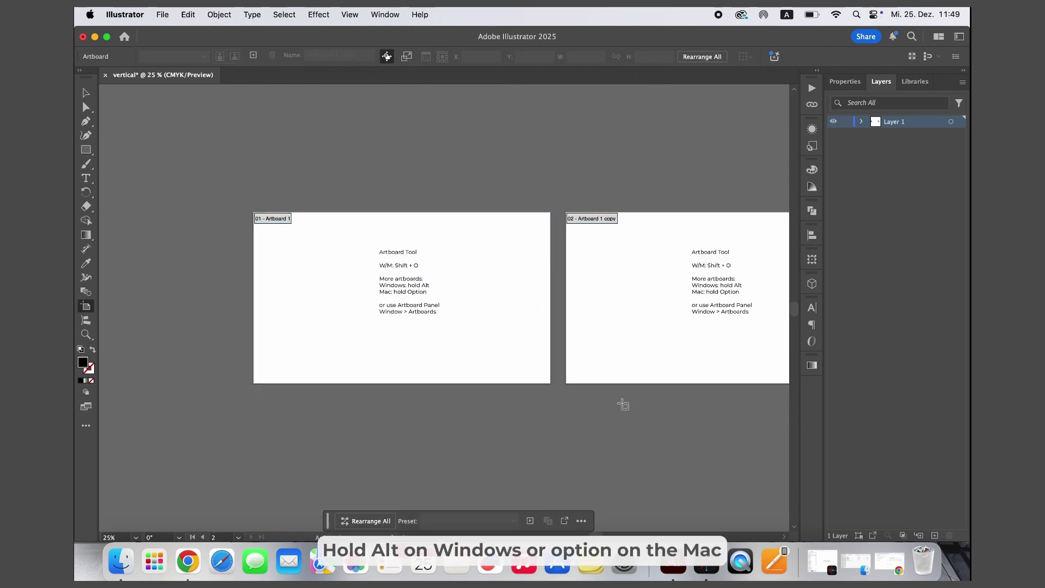
drag(454, 398, 686, 477)
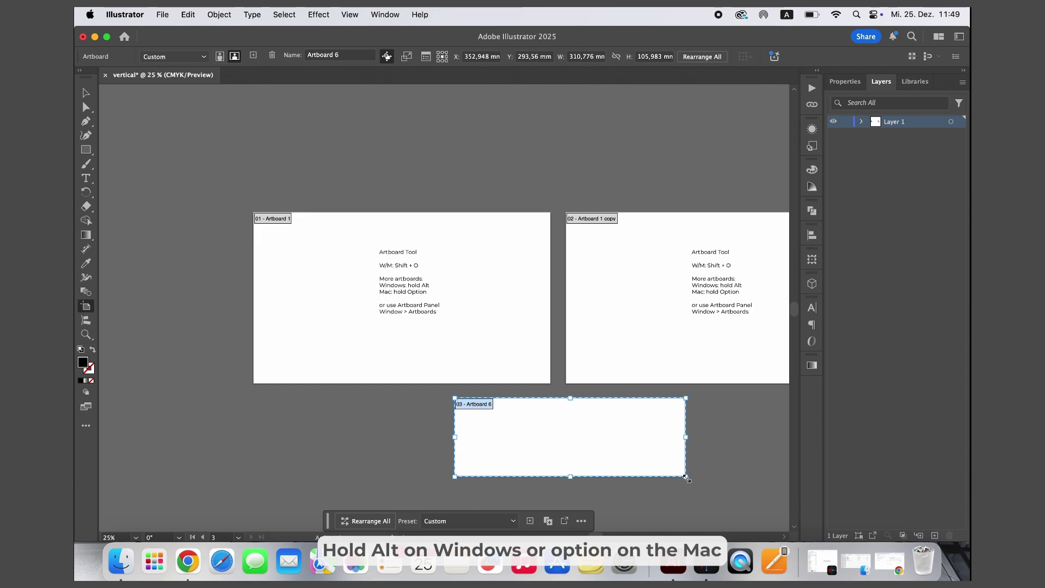
Delete the duplicated artboard and the extra artboard below it, keeping only Artboard 1
click(85, 93)
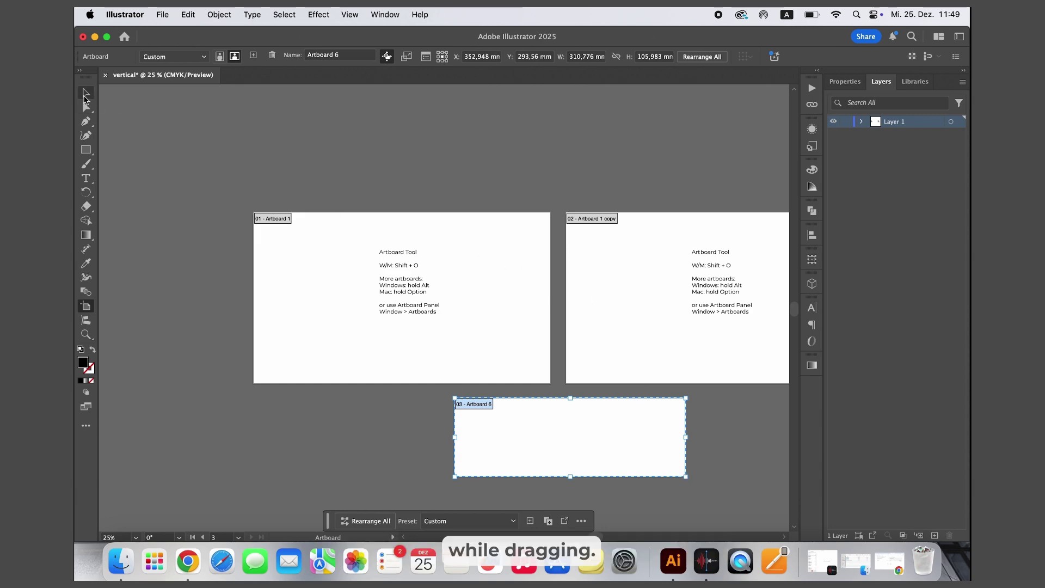
key(shift+o)
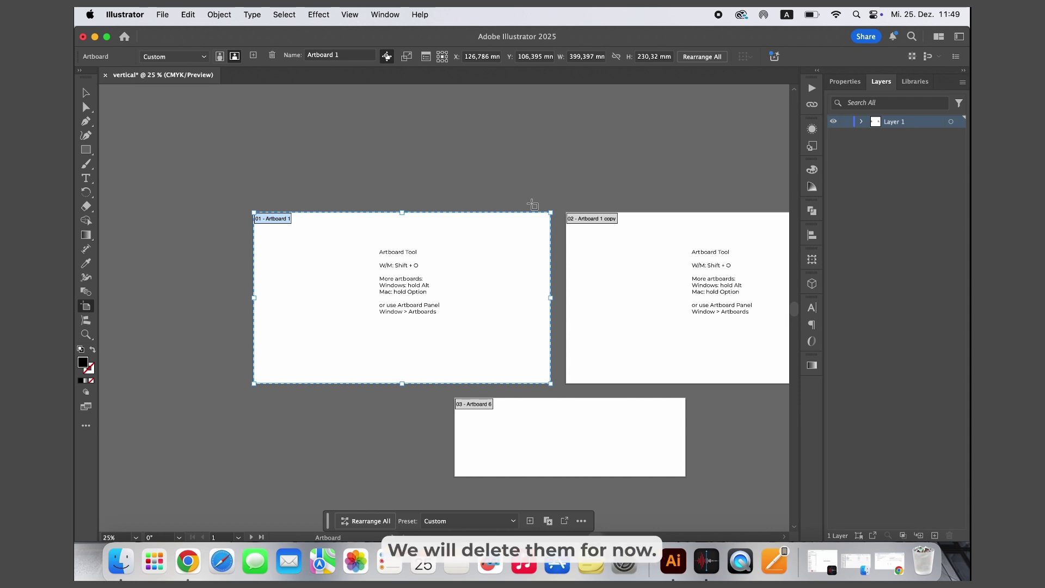
click(609, 272)
key(Delete)
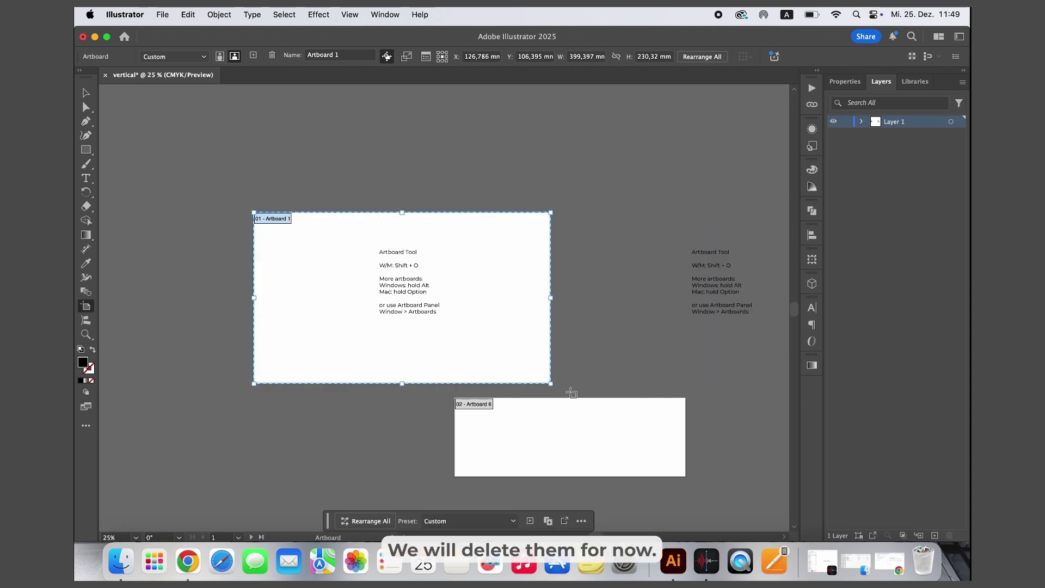
click(556, 429)
key(Delete)
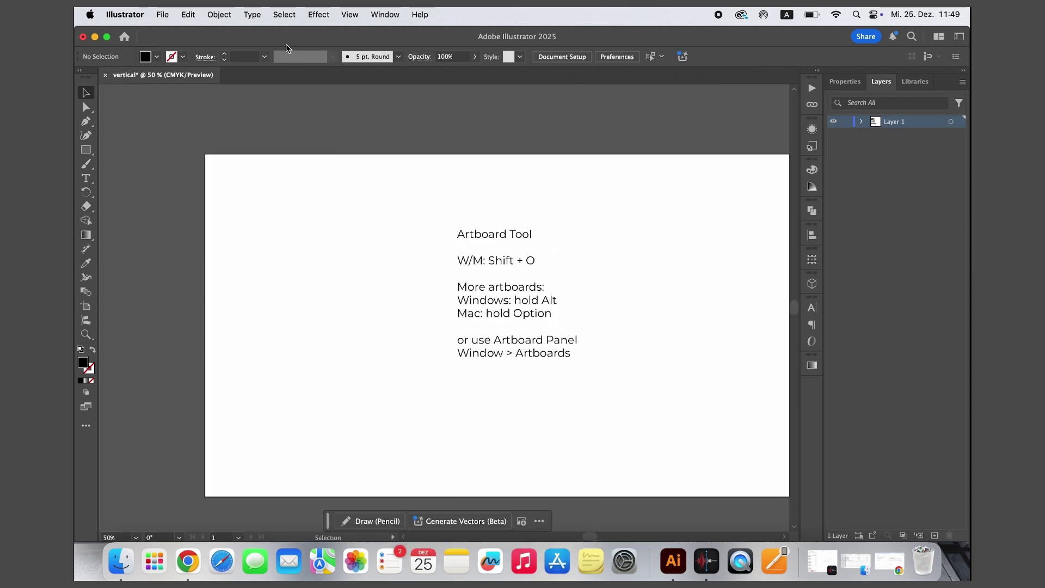
Show the Artboards panel, look at the Asset Export options and return to the artboard list
click(375, 15)
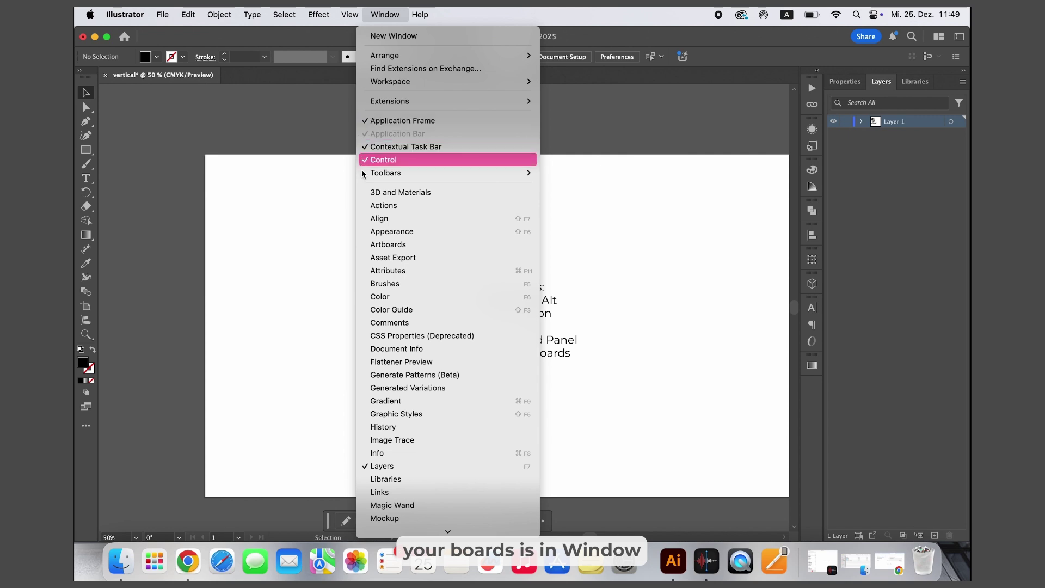
click(380, 244)
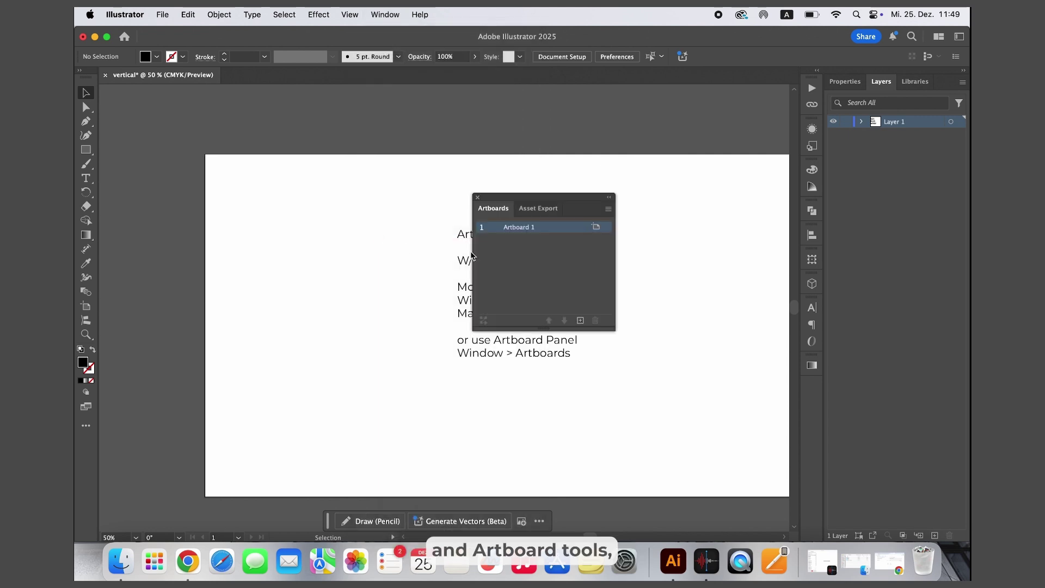
click(535, 209)
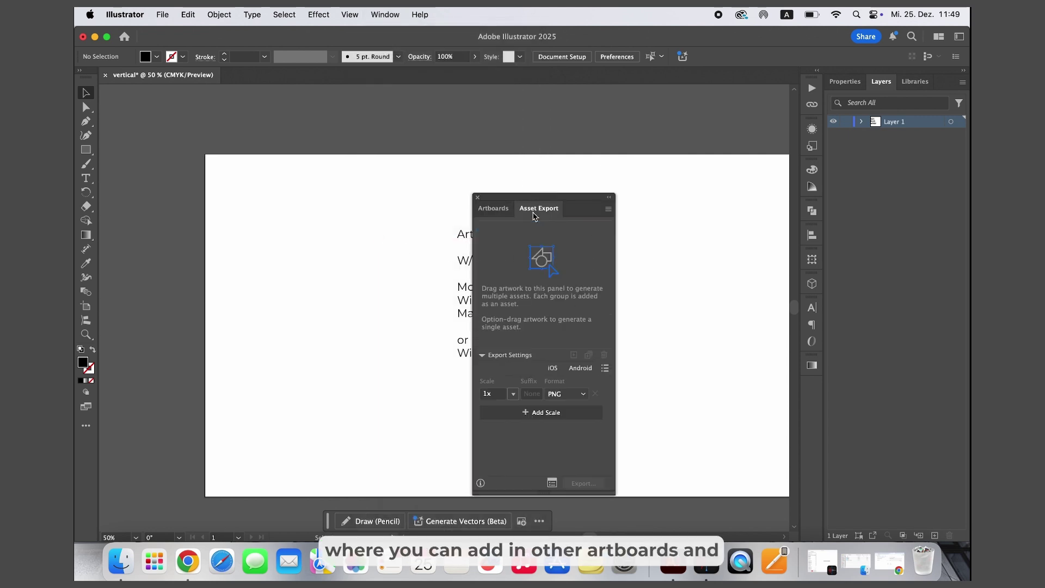
click(493, 210)
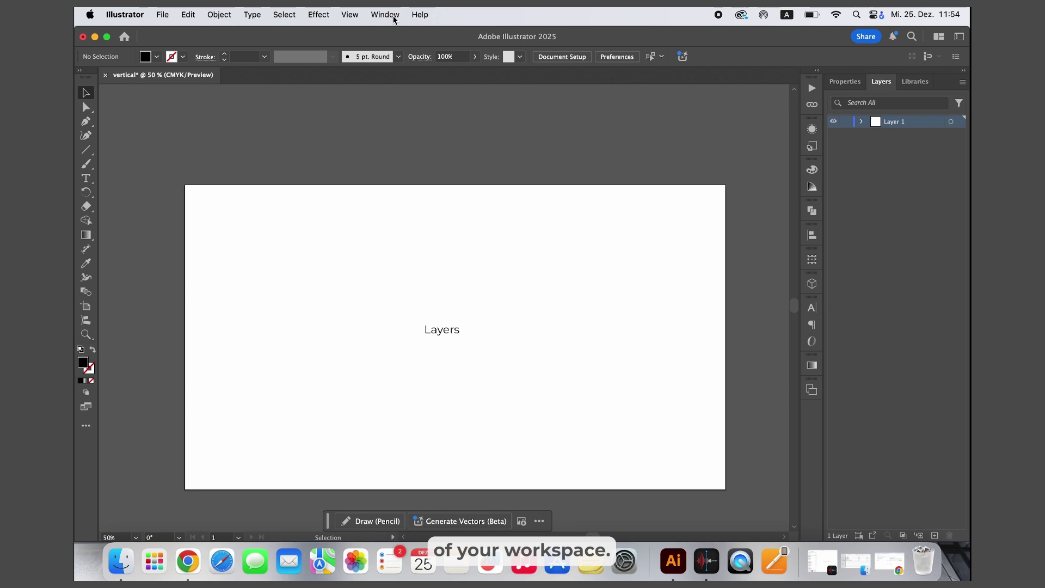
Hide the Layers panel and show it again
click(387, 15)
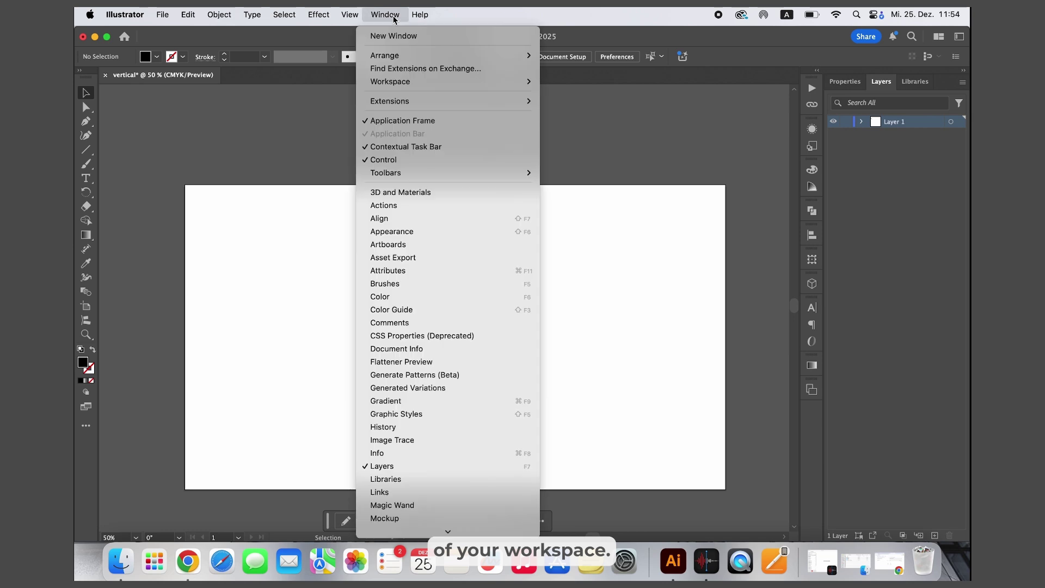
click(422, 466)
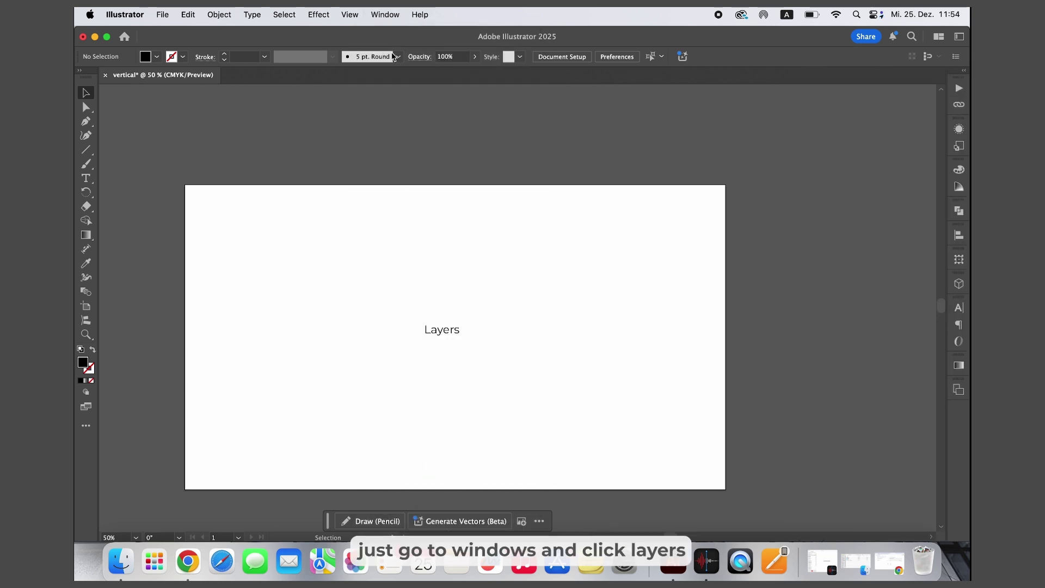
click(395, 16)
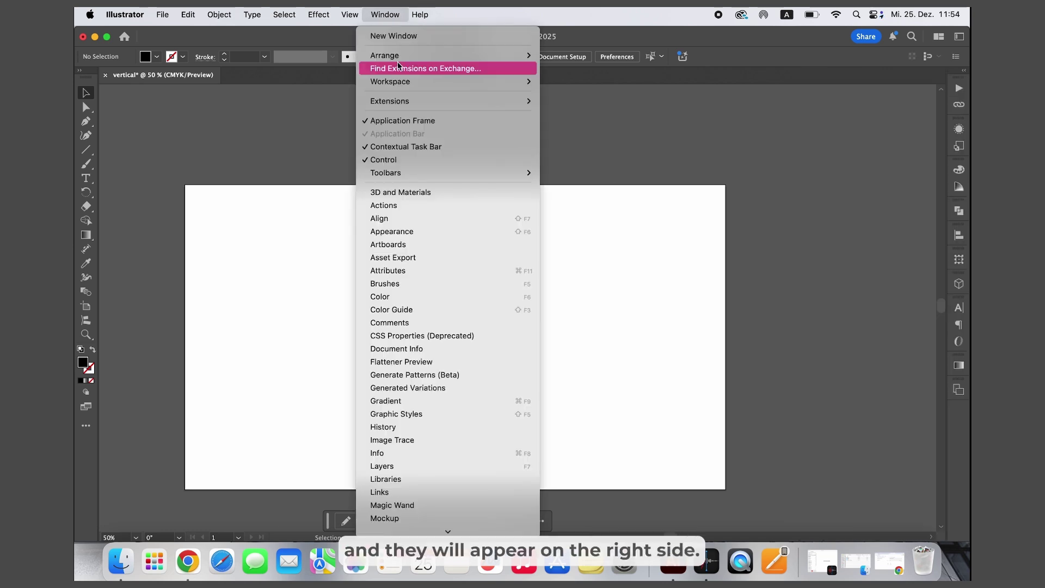
click(423, 465)
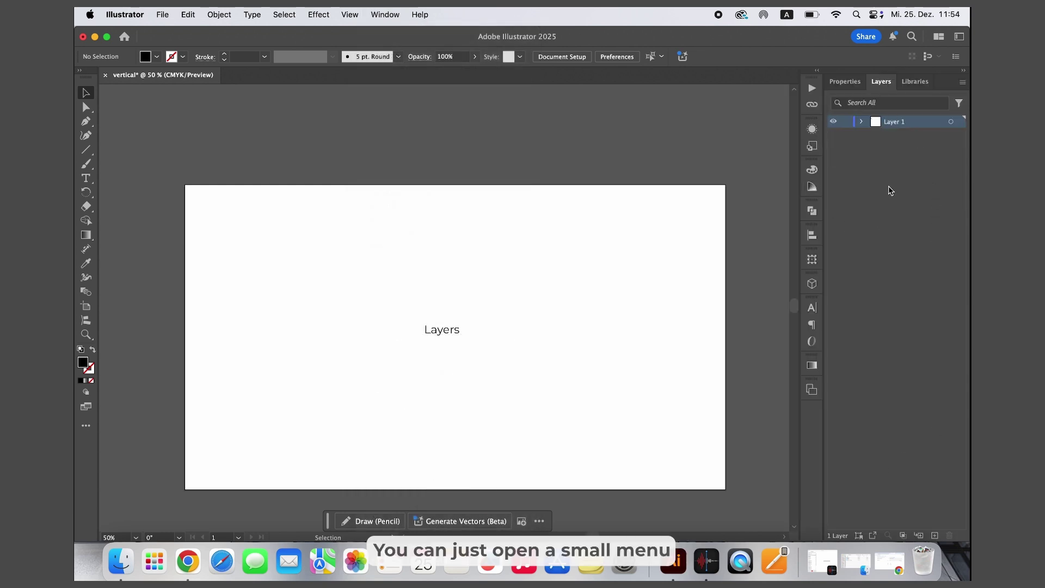
Create a new layer named Lines with the layer color Magenta
click(963, 82)
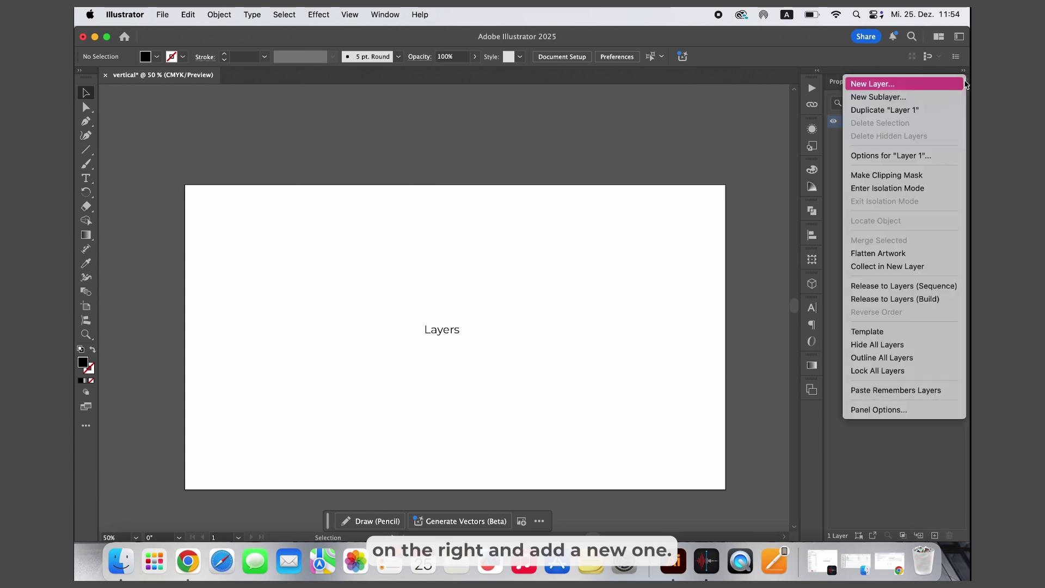
click(921, 83)
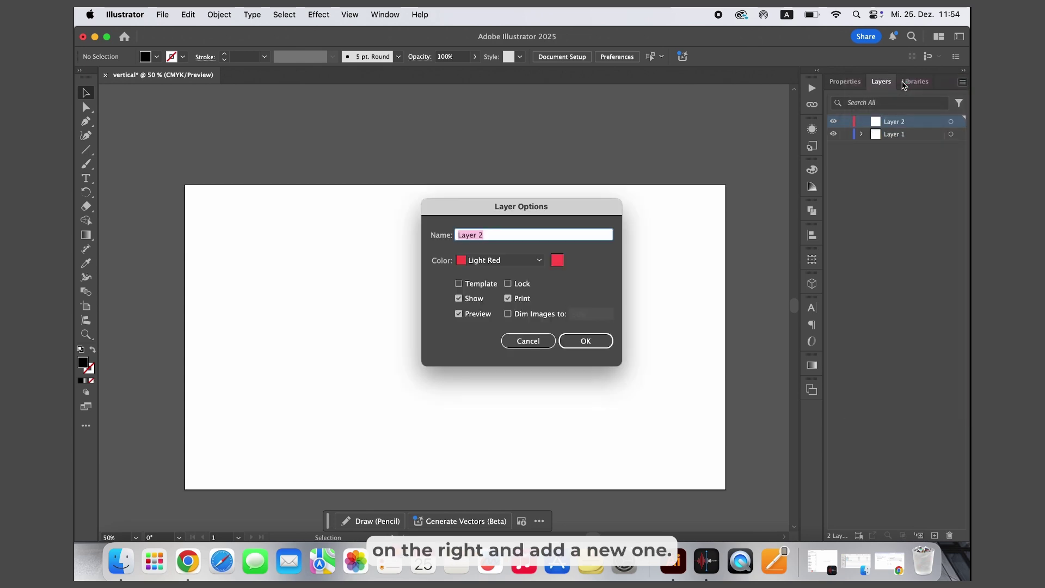
text(Lines)
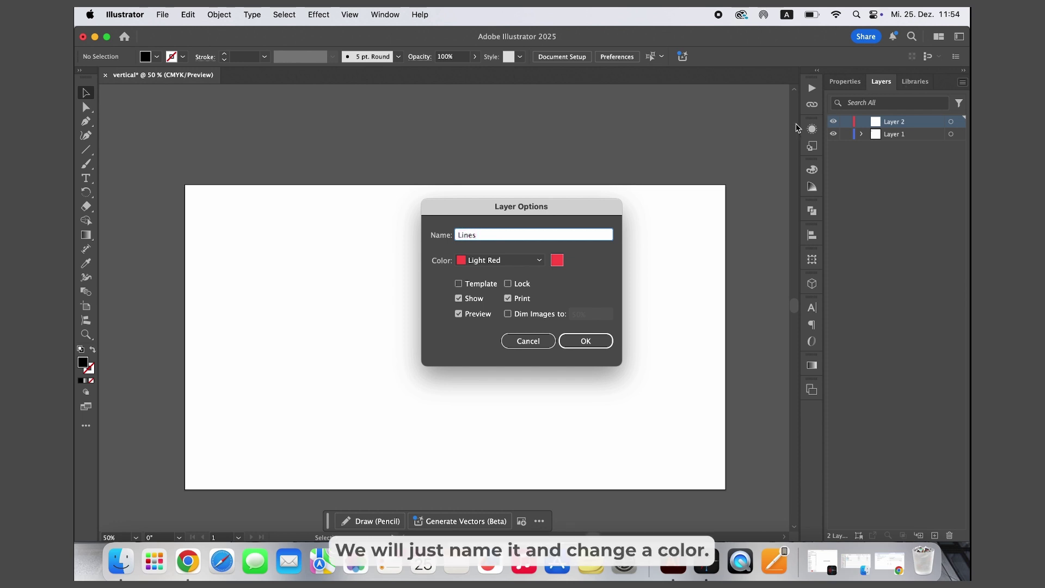
click(540, 259)
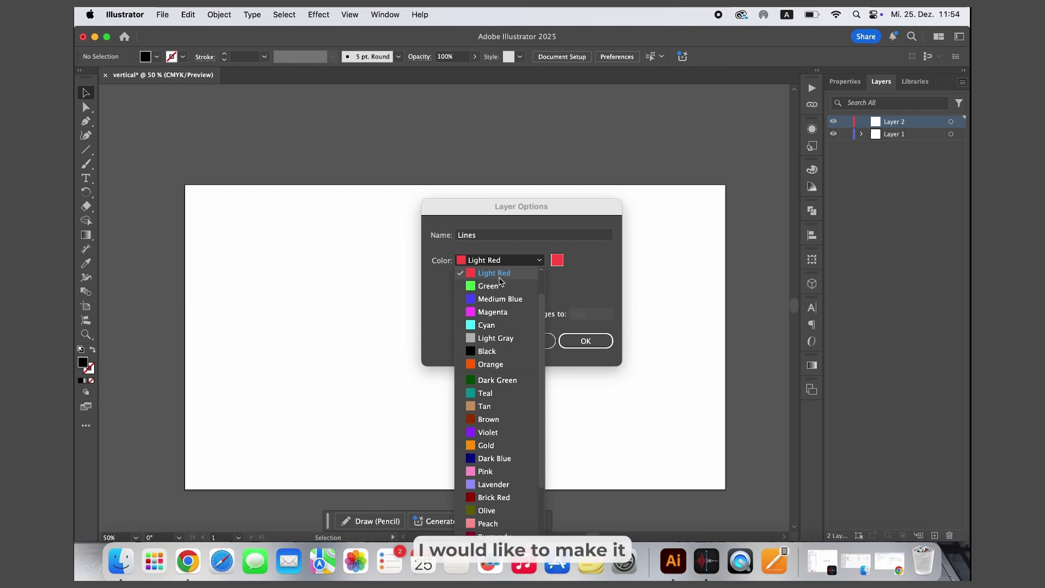
click(496, 312)
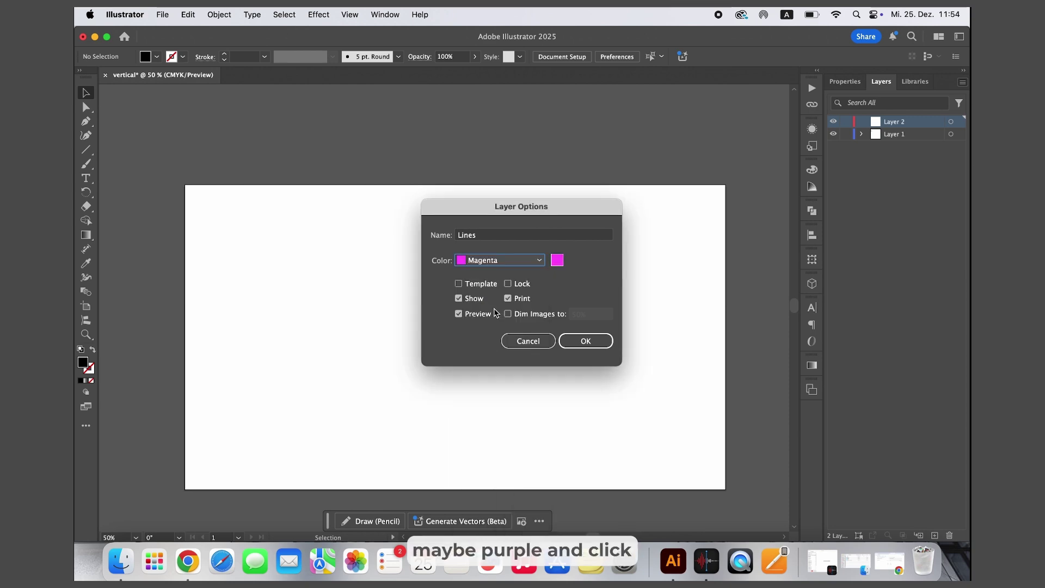
click(584, 340)
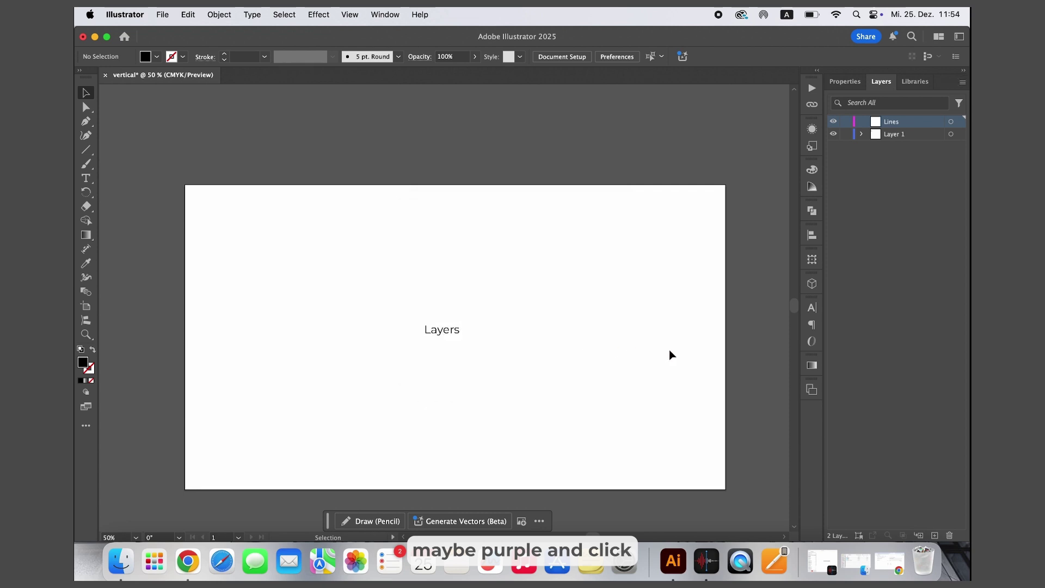
Draw a long, slightly rising line above the Layers text on the Lines layer and give it a 0.5 pt stroke
click(87, 149)
mouse_move(280, 260)
mouse_down()
mouse_move(497, 273)
mouse_move(639, 232)
mouse_up()
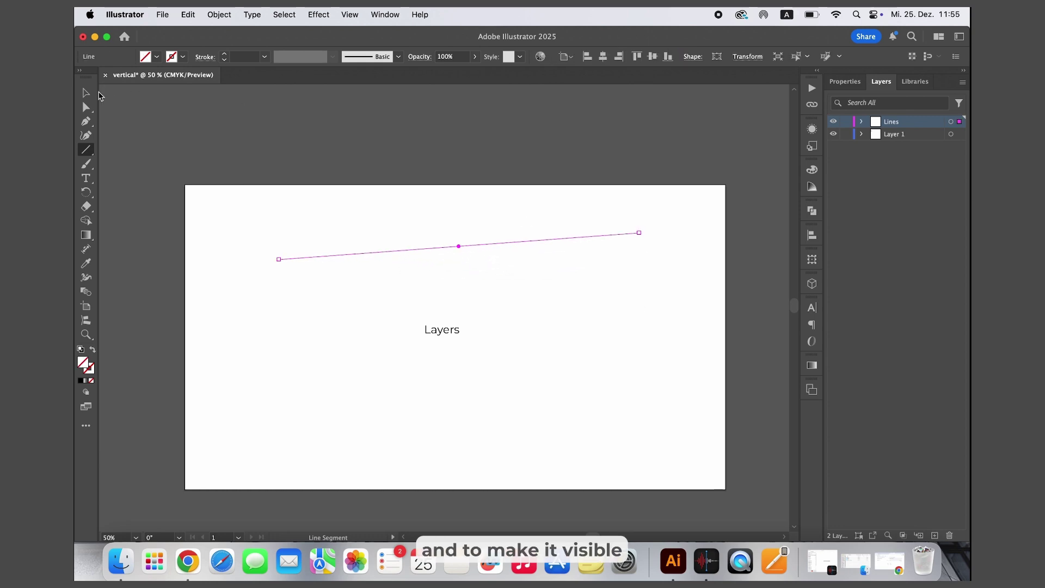
key(v)
click(494, 212)
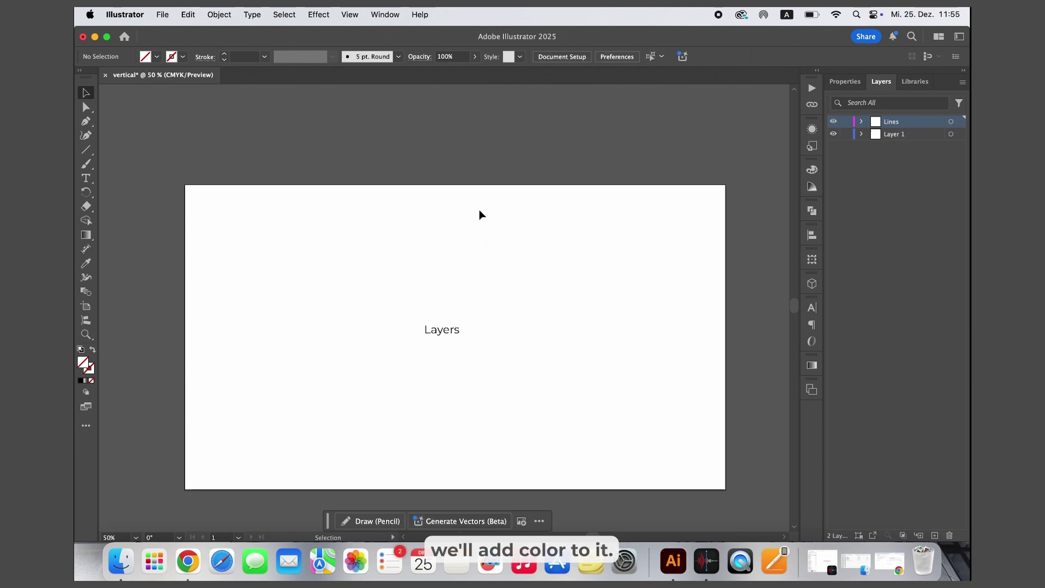
drag(479, 210, 418, 283)
click(223, 53)
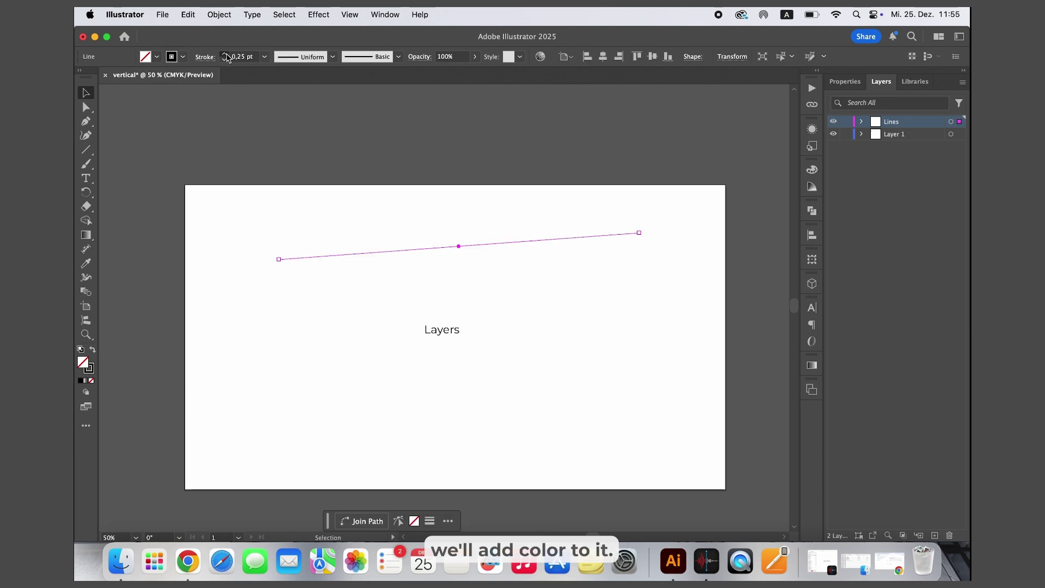
click(276, 221)
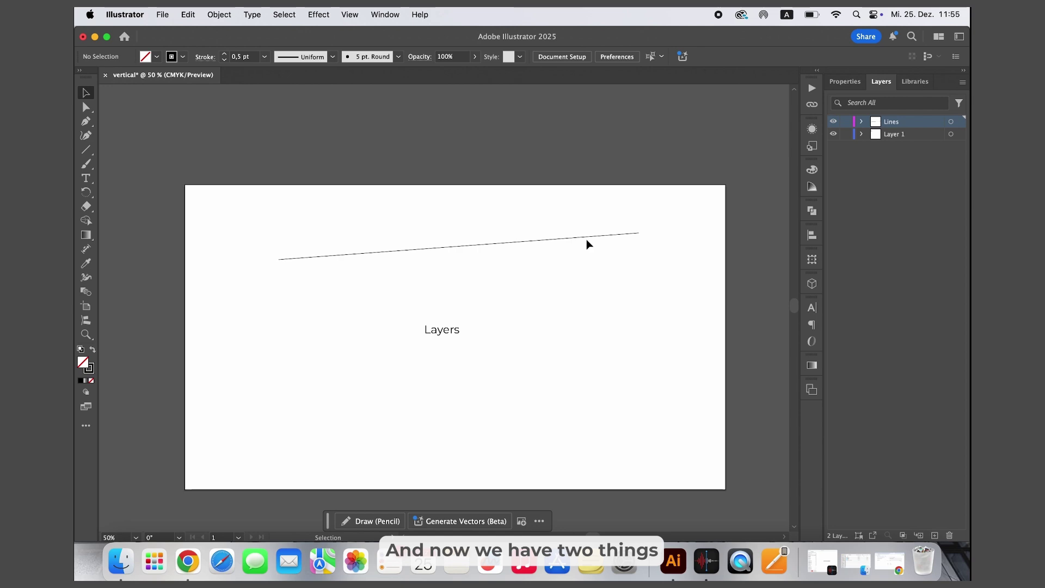
Lock Layer 1, testing selection across the line and the text before and after locking
drag(590, 201, 415, 387)
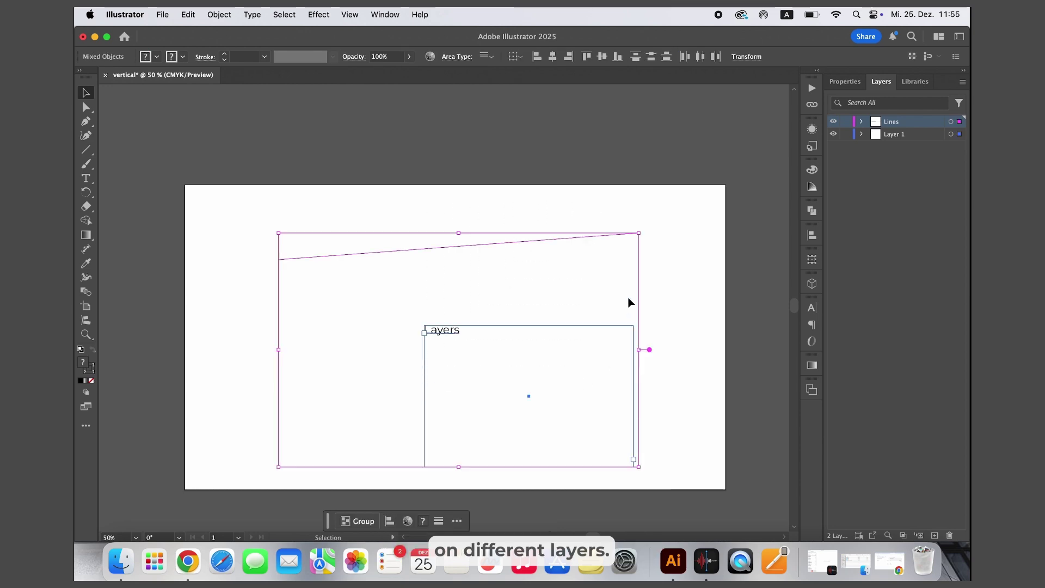
click(567, 209)
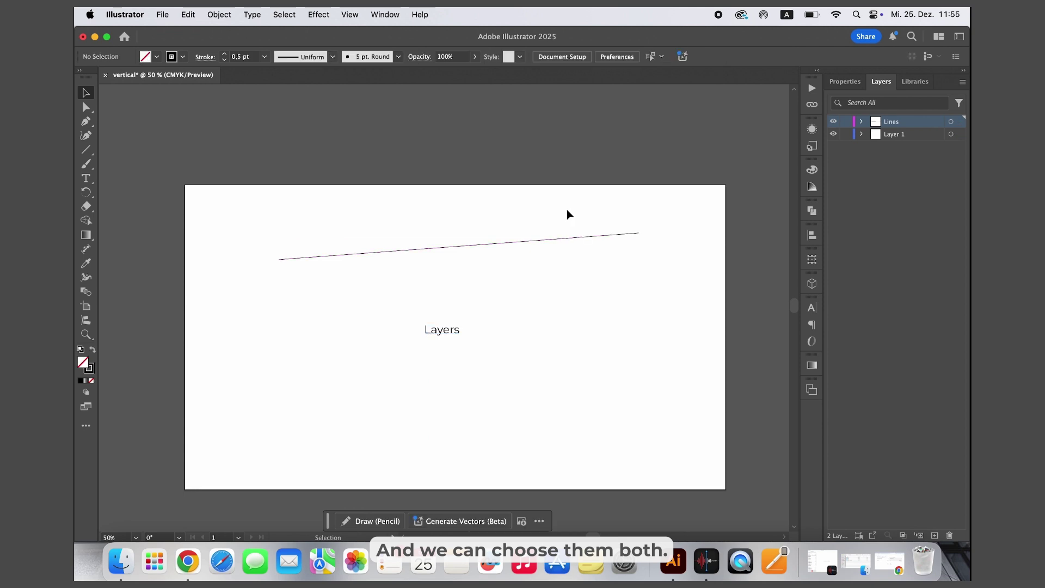
click(847, 135)
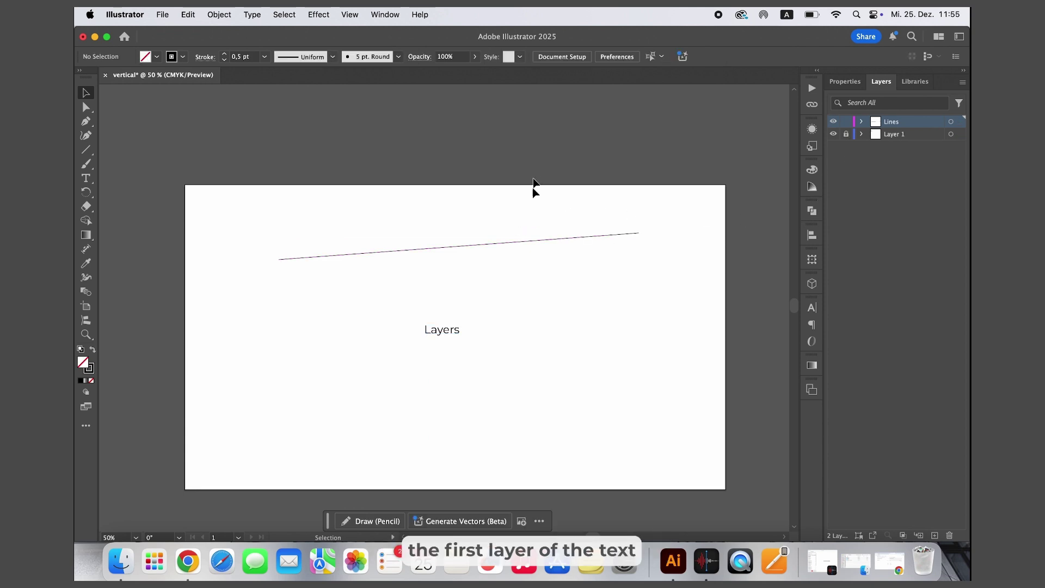
drag(533, 187, 292, 424)
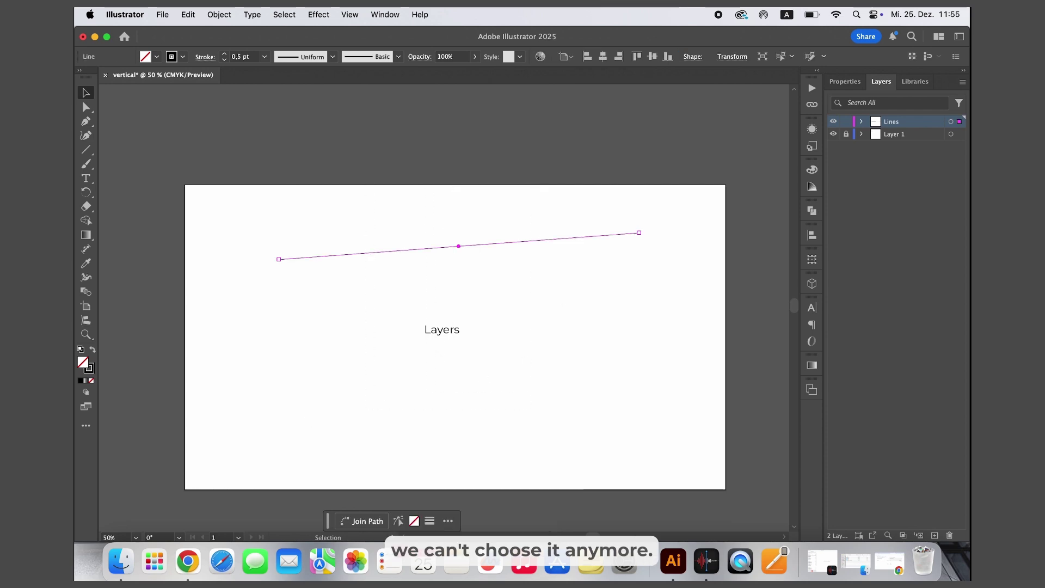
click(673, 244)
Hide the Lines layer
click(833, 122)
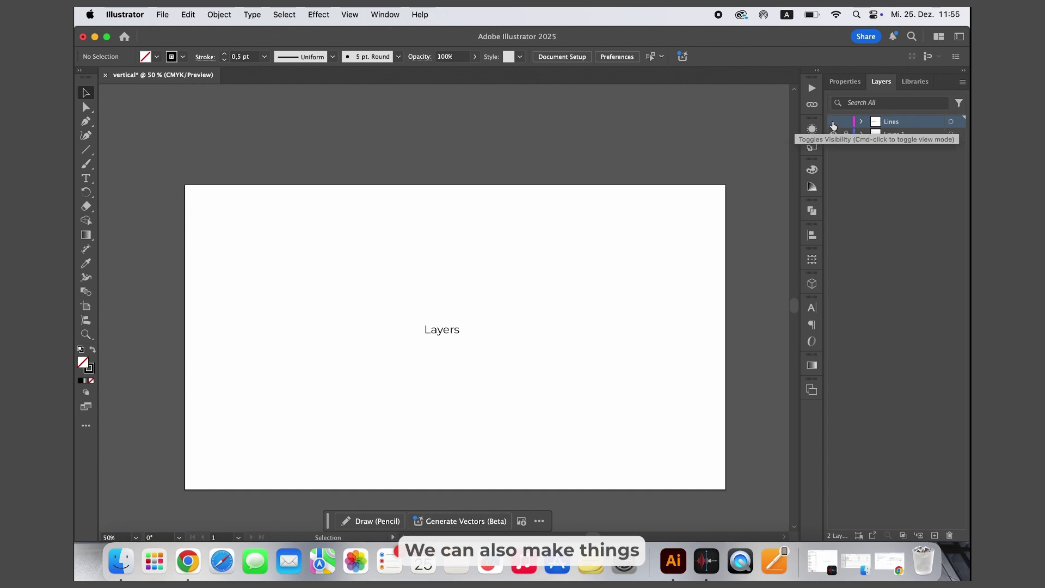
Show the Lines layer, hide and reshow Layer 1, and test the selection across the line and the text
click(833, 123)
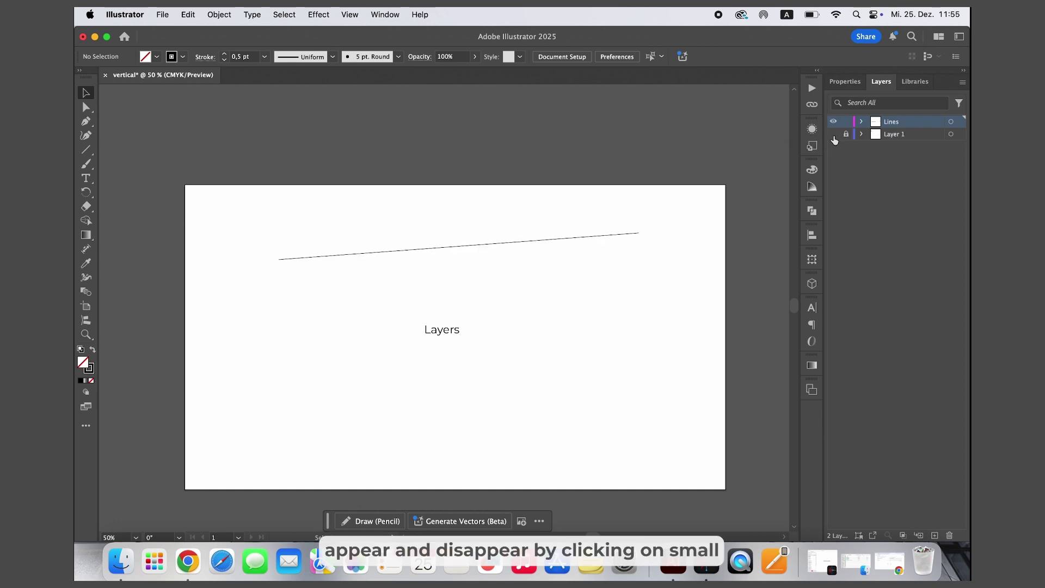
click(834, 136)
click(833, 135)
drag(646, 210, 523, 322)
click(526, 320)
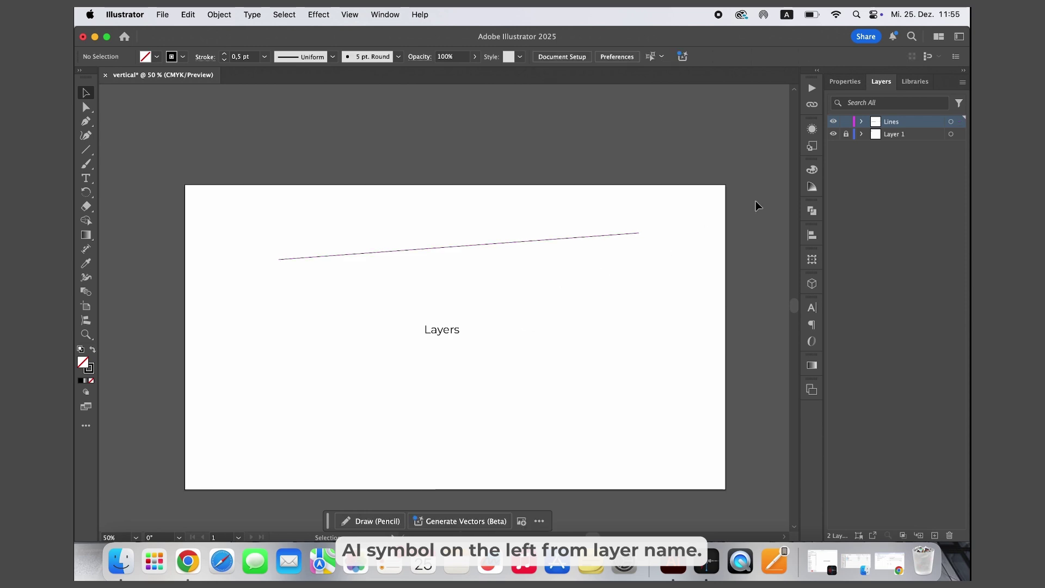
Rename the Lines layer as Line
double_click(892, 128)
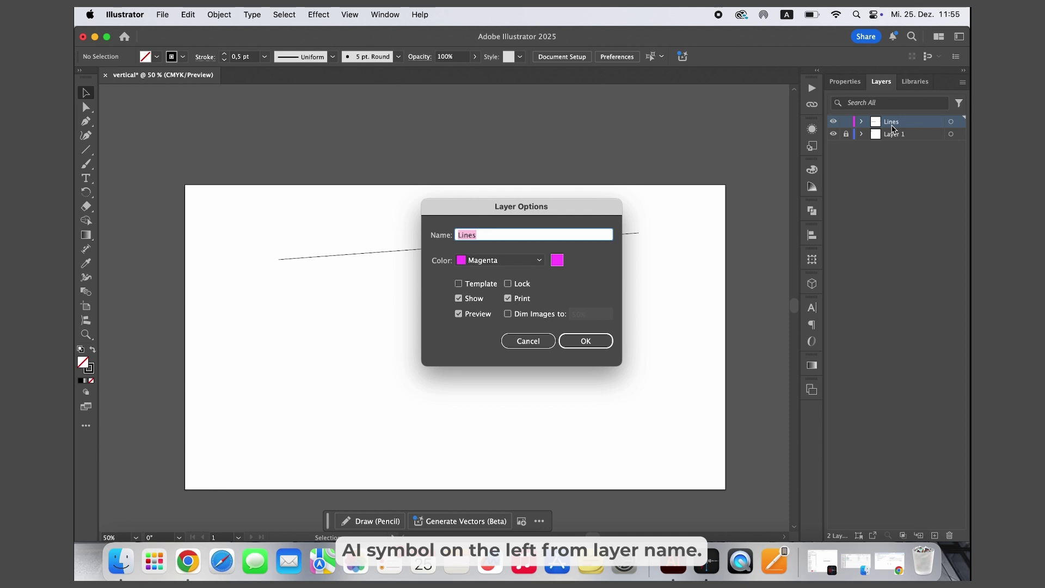
text(Li)
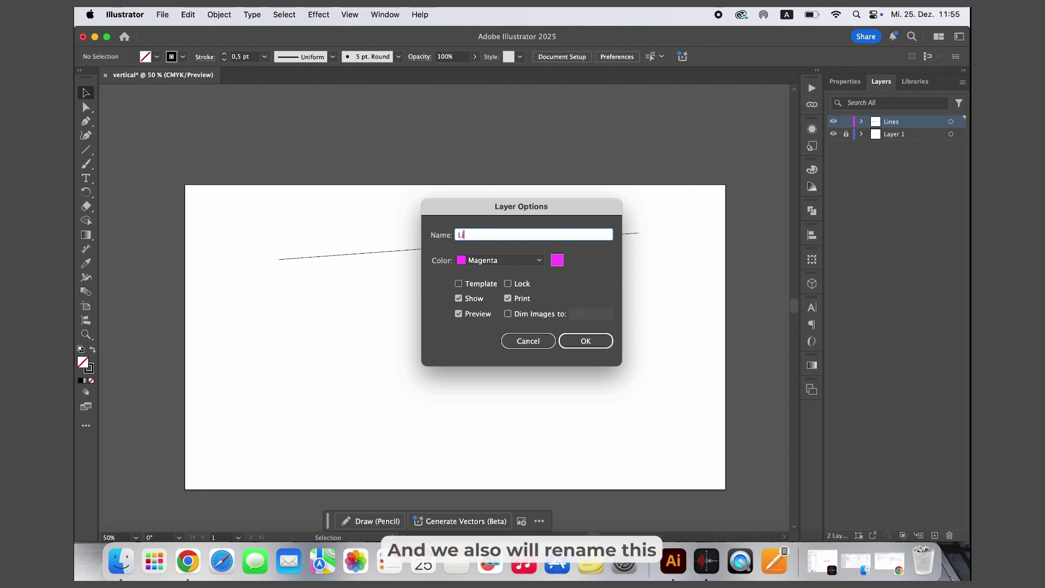
key(Return)
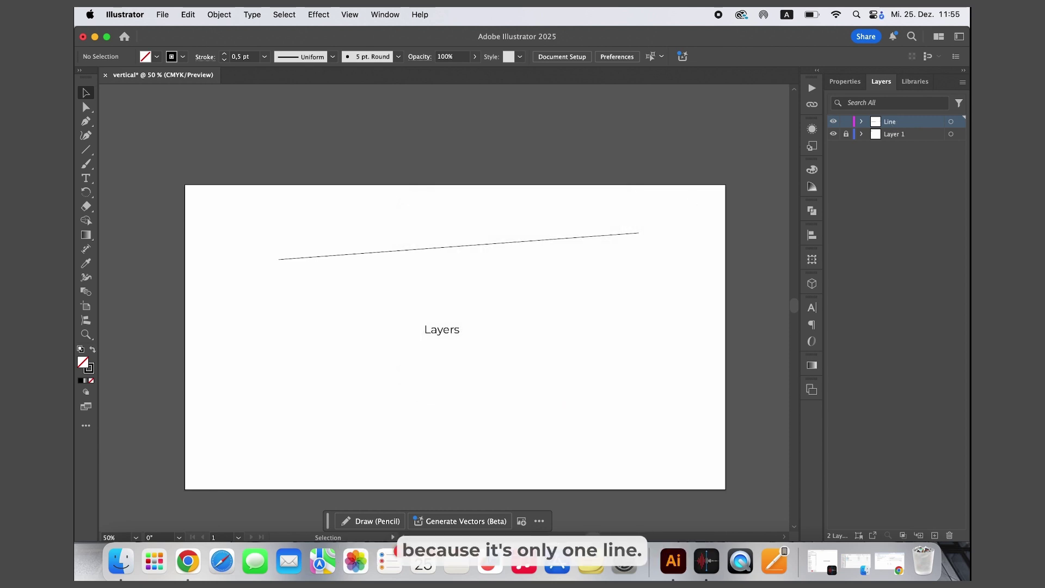
Test the selection of the line on the artboard, deselect it, and delete the Line layer
drag(625, 210, 546, 303)
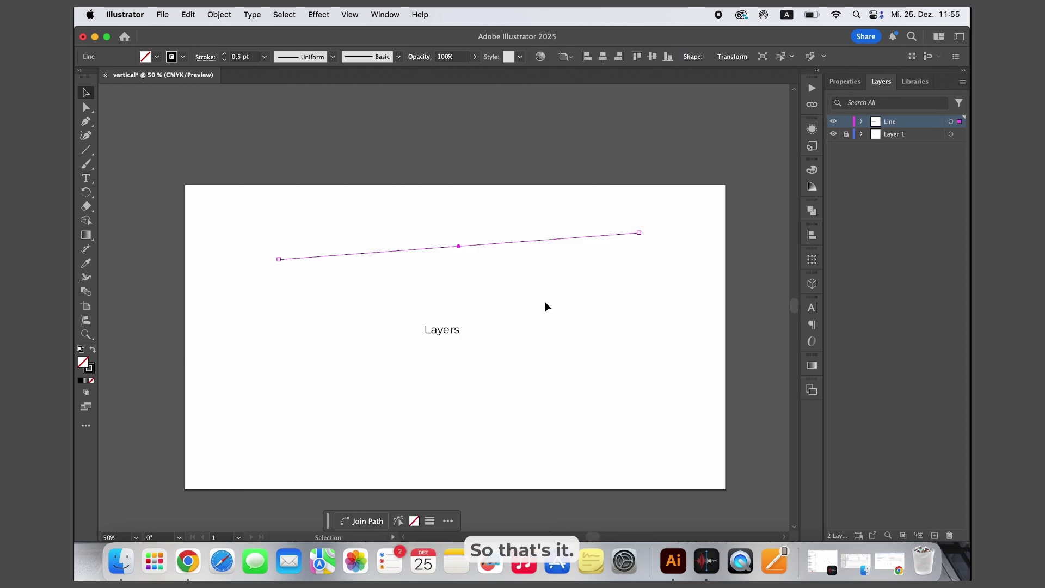
click(546, 303)
drag(917, 124, 952, 540)
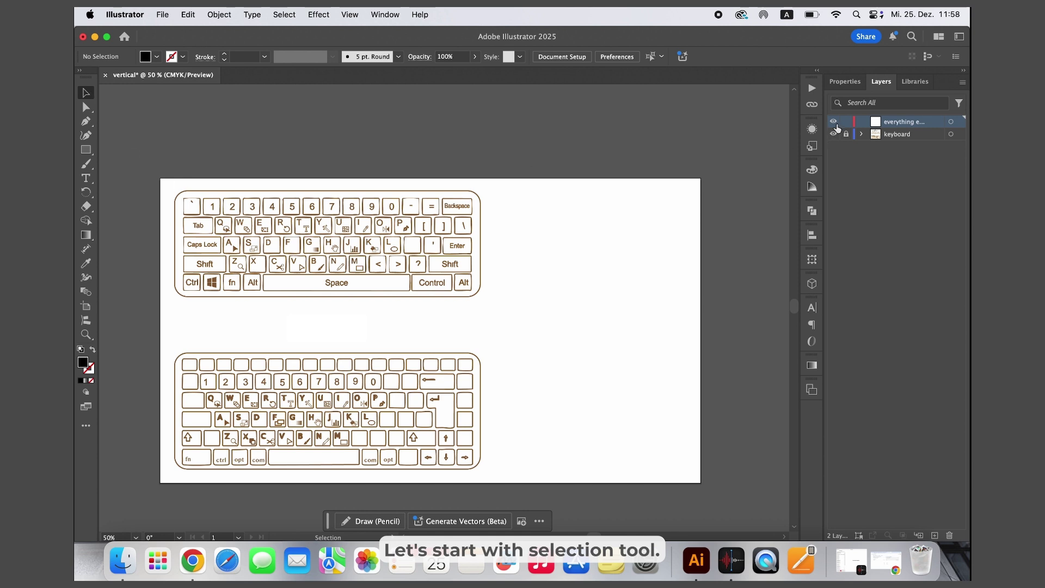
Select and deselect the keyboard image with the Selection tool, and switch to the Direct Selection tool
click(470, 231)
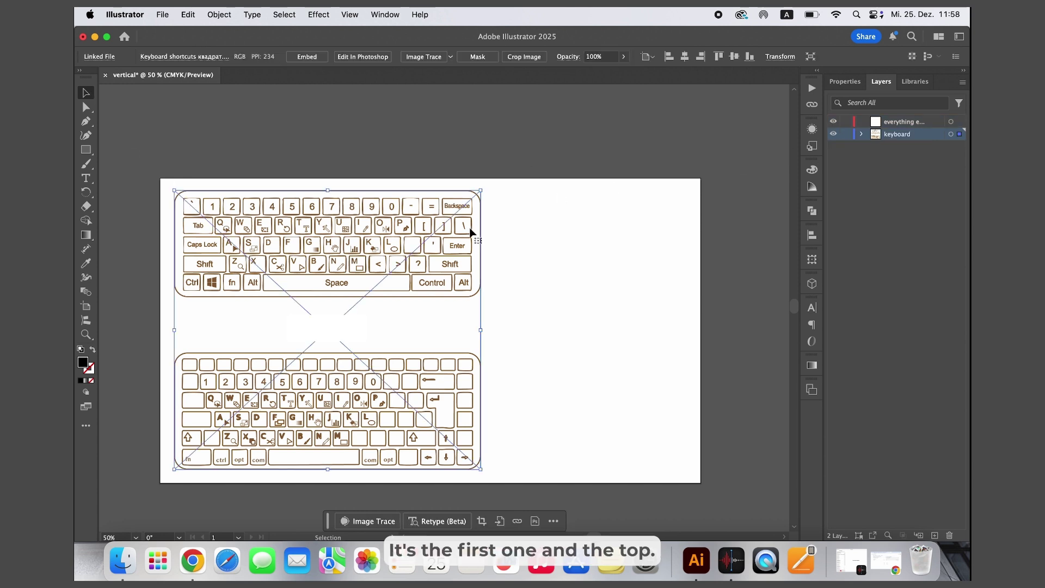
click(497, 199)
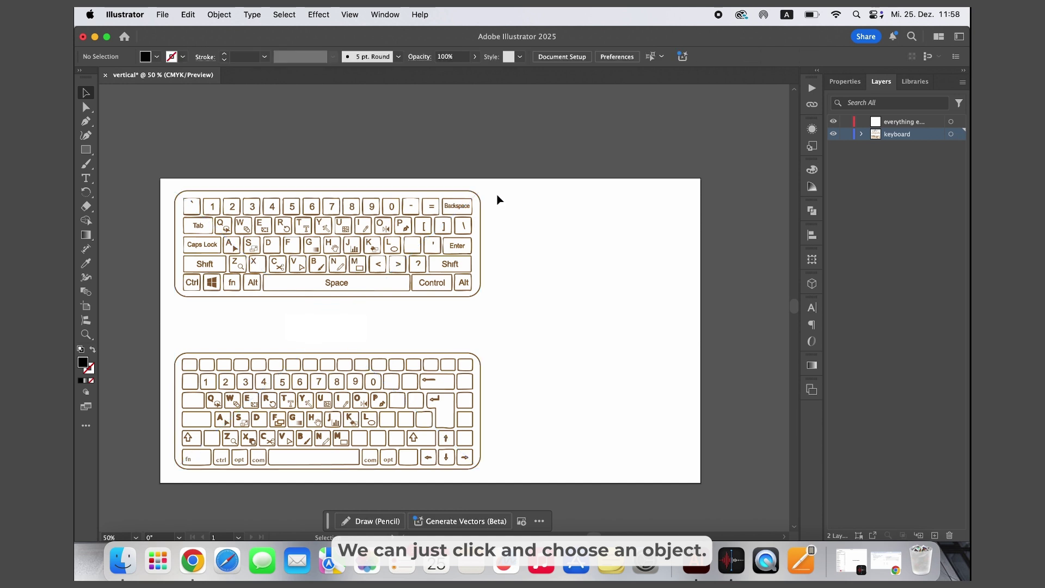
click(93, 105)
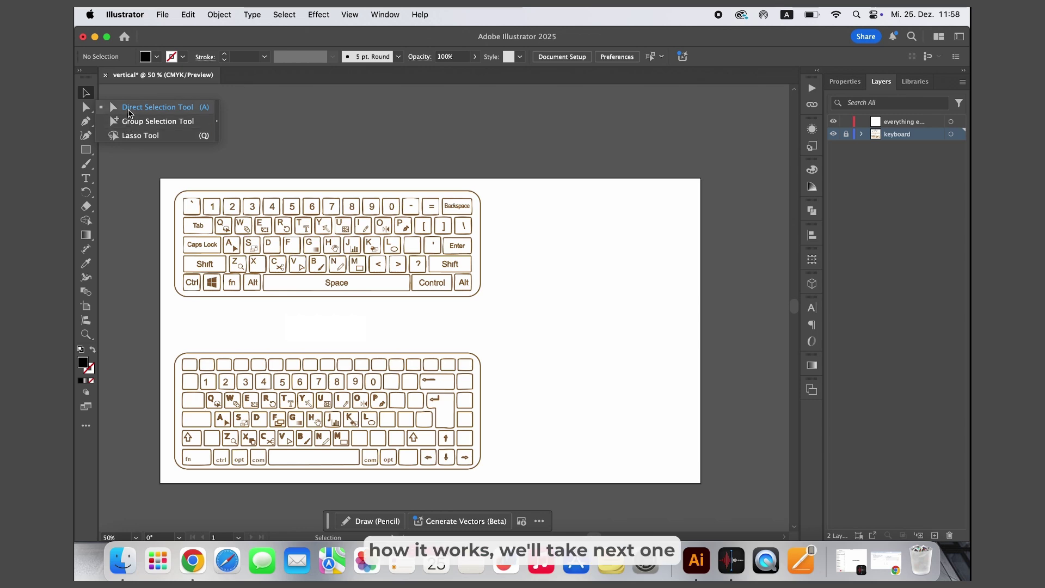
click(129, 107)
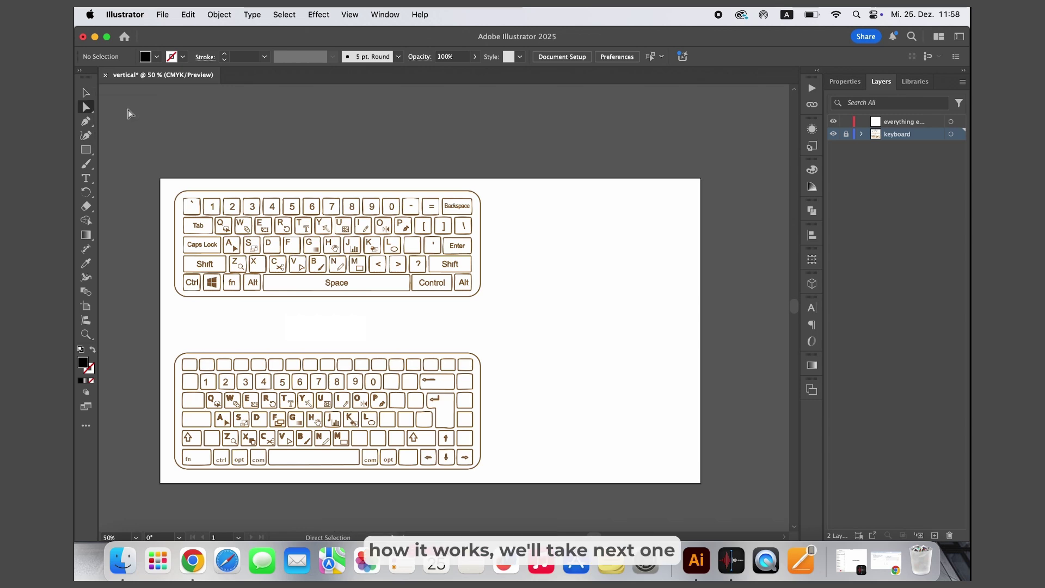
Draw a jagged, black-filled open path with ten anchor points beside the keyboards with the Pen tool, on the layer above keyboard
click(85, 121)
click(948, 124)
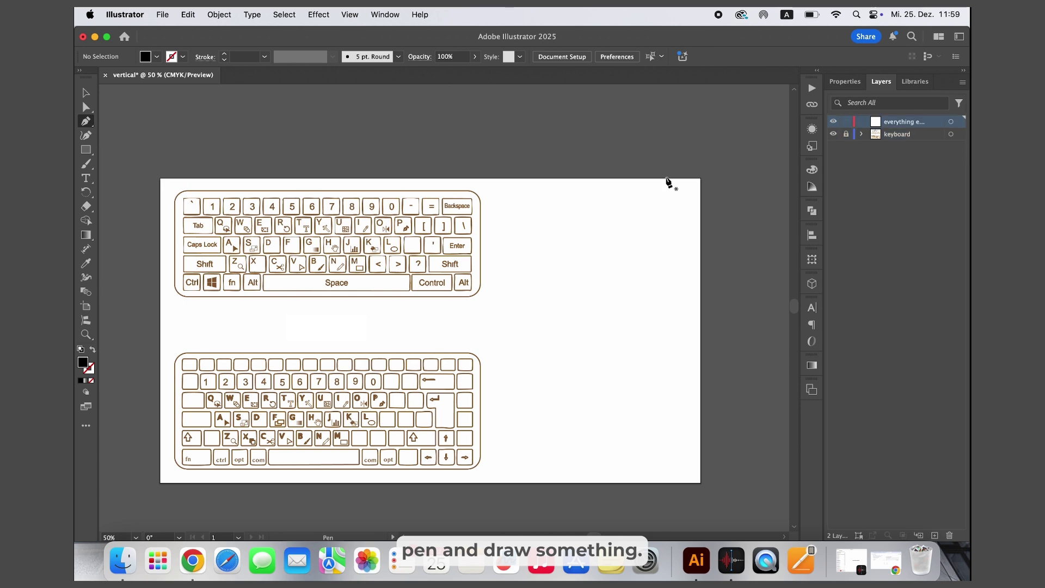
click(543, 231)
click(619, 215)
click(559, 278)
click(636, 273)
click(539, 341)
click(661, 361)
click(569, 407)
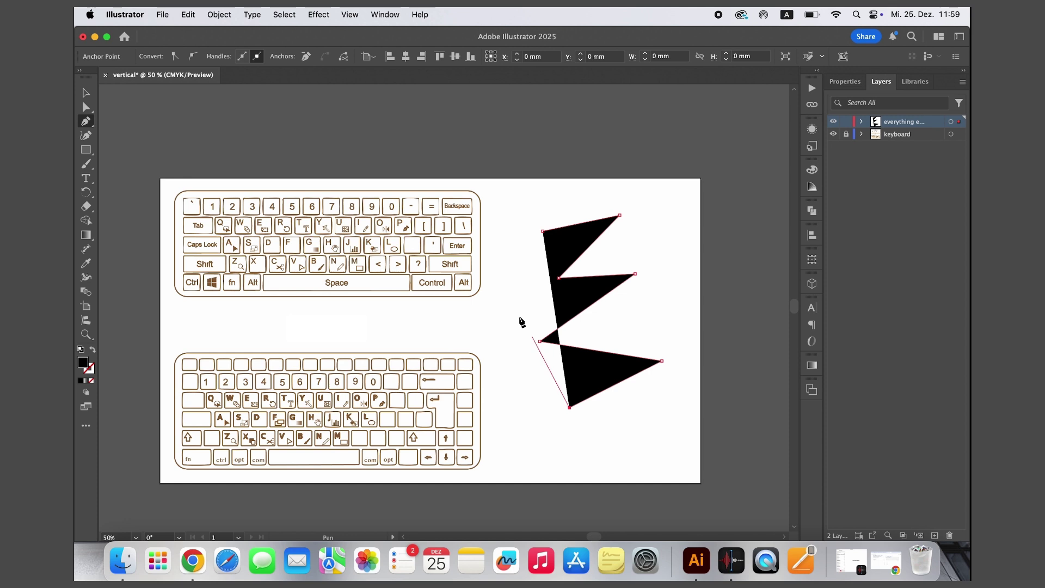
click(514, 309)
click(693, 259)
click(653, 336)
key(v)
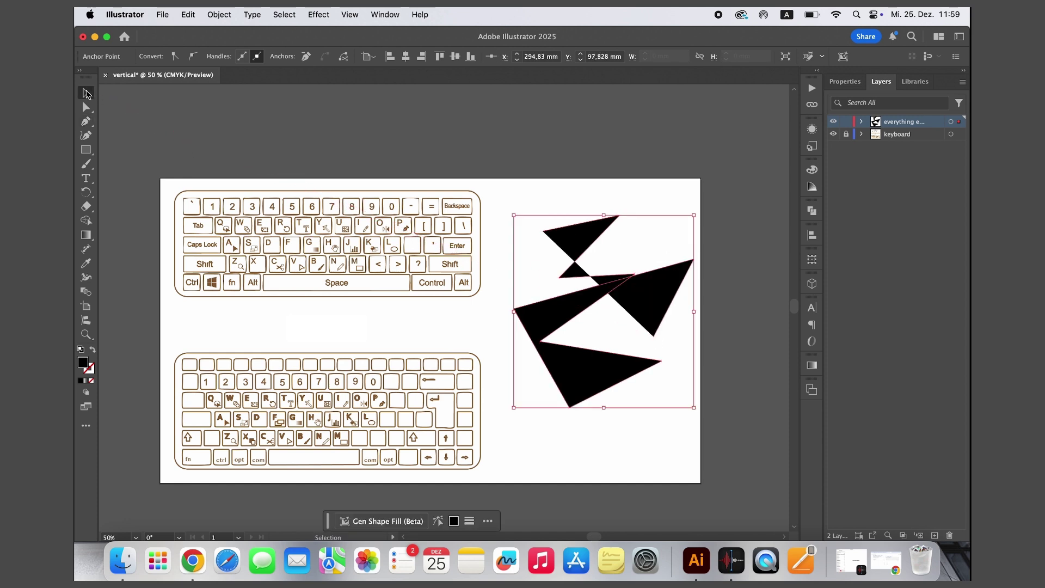
Delete the whole jagged shape with the Selection tool and undo the deletion
click(567, 162)
click(574, 240)
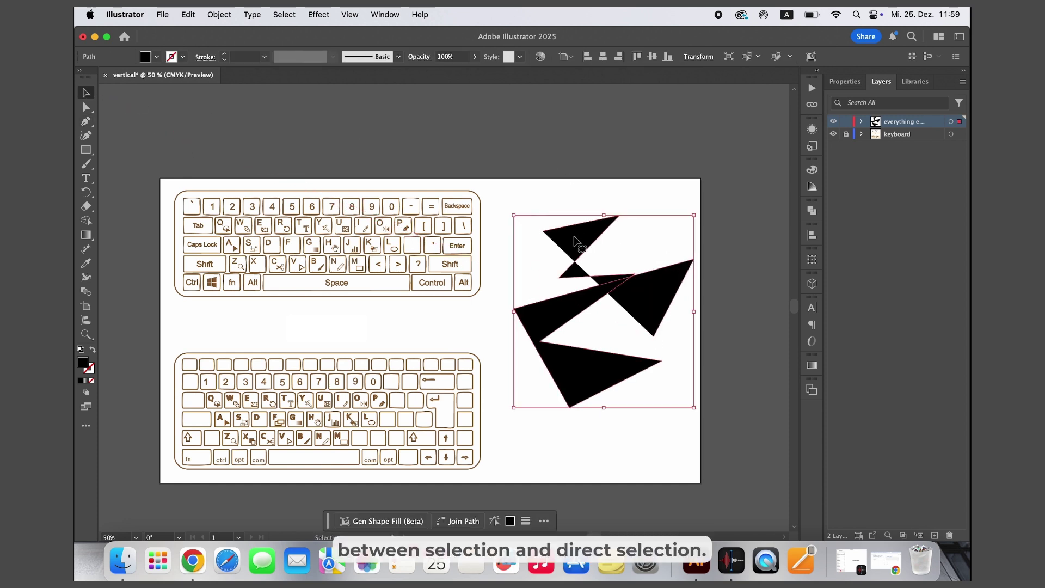
key(Delete)
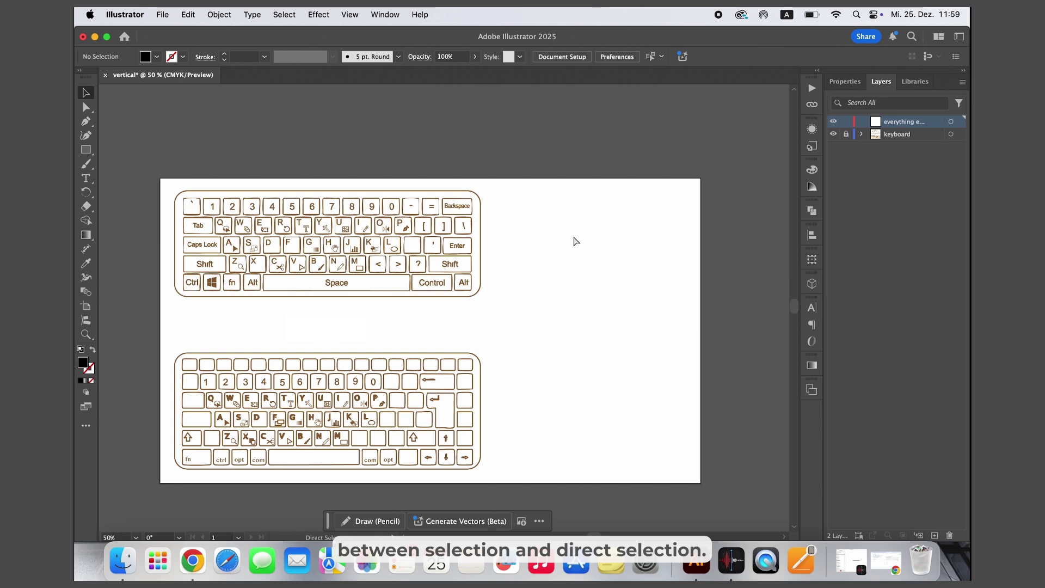
key(super+z)
Delete the jagged shape's top edge with the Direct Selection tool and the rest of the path, undoing and redoing the last deletion
click(87, 108)
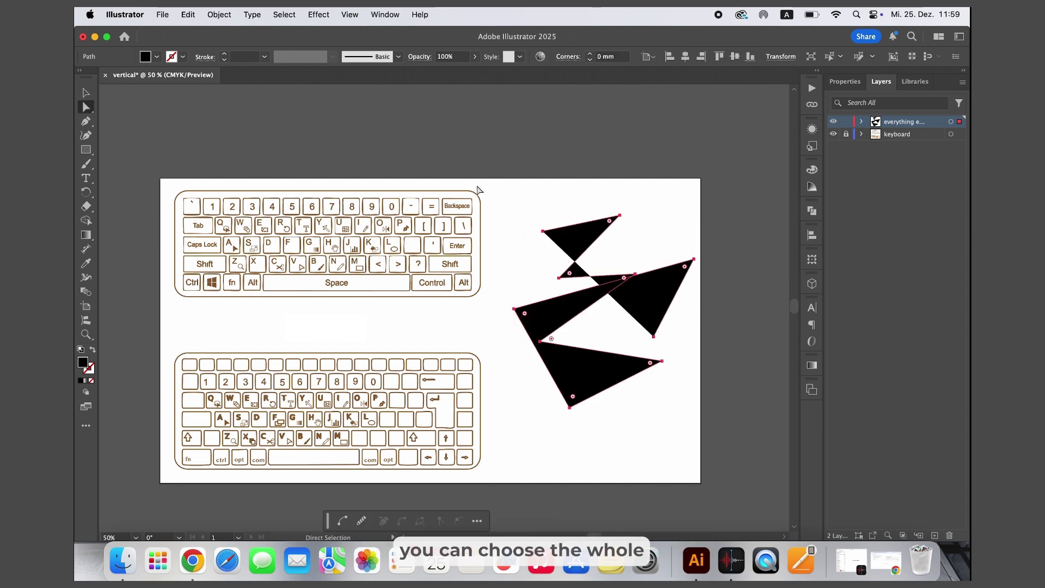
click(561, 231)
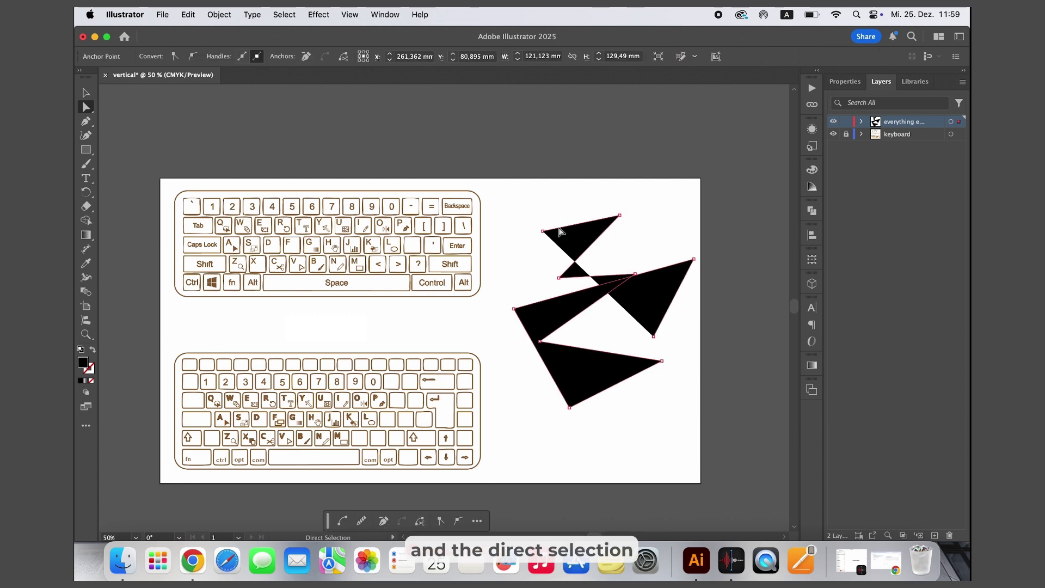
key(Delete)
key(Delete)
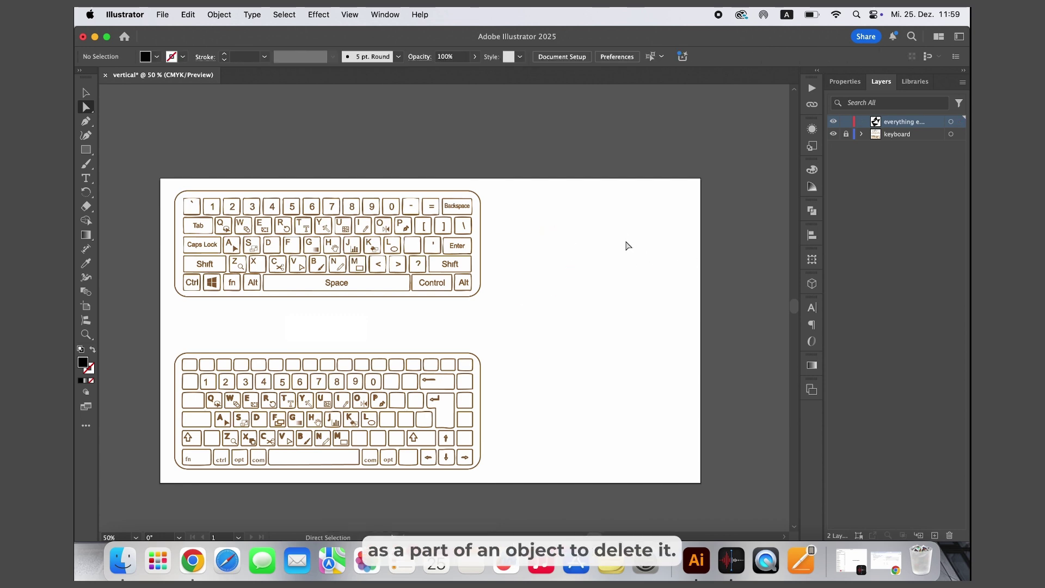
key(super+z)
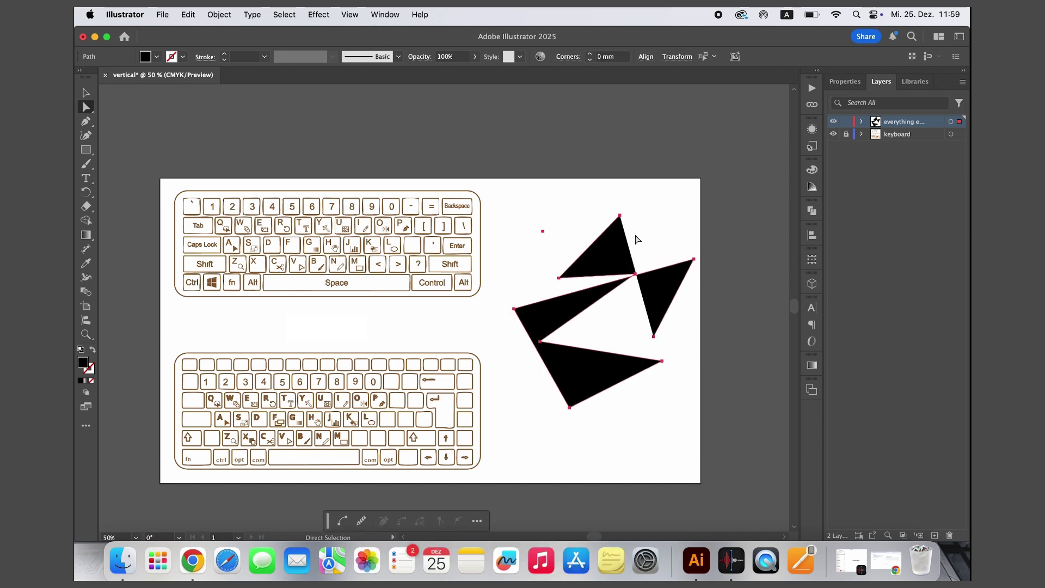
key(super+shift+z)
Draw a closed five-point black shape with a notch between two peaks beside the keyboards, using the Pen tool
click(85, 121)
click(522, 308)
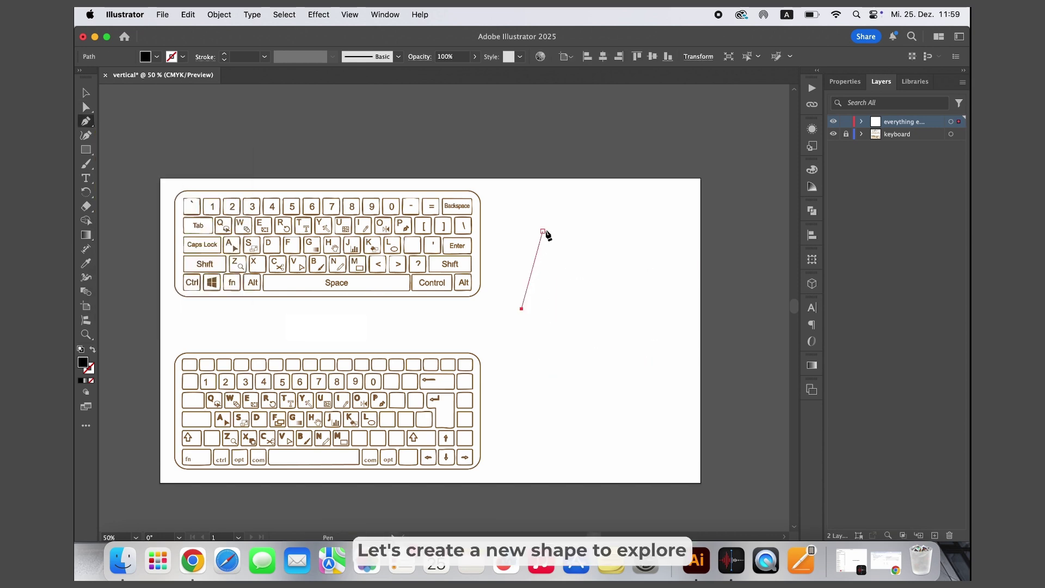
click(546, 223)
click(585, 277)
click(636, 248)
click(637, 350)
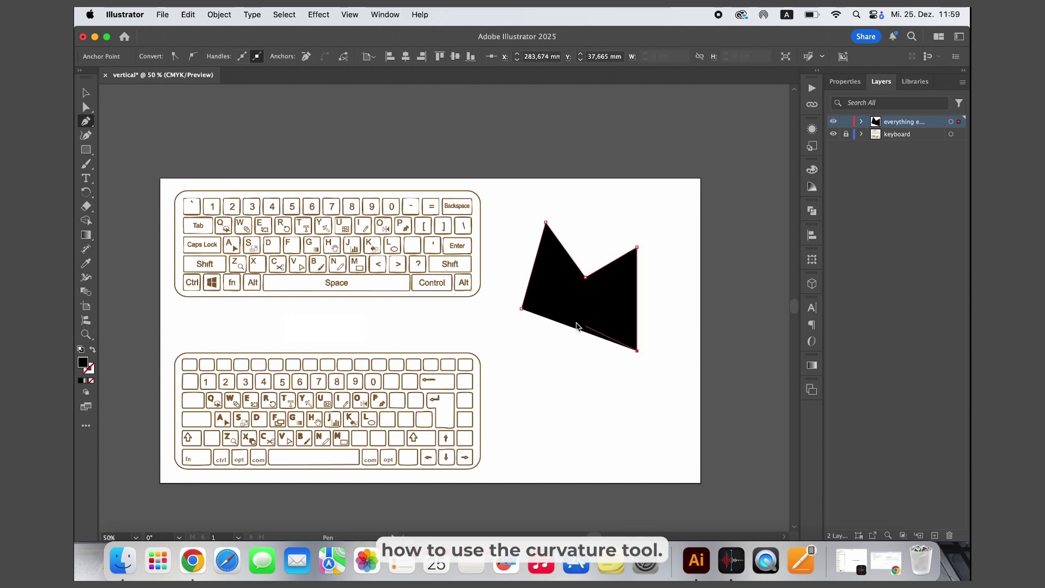
click(521, 308)
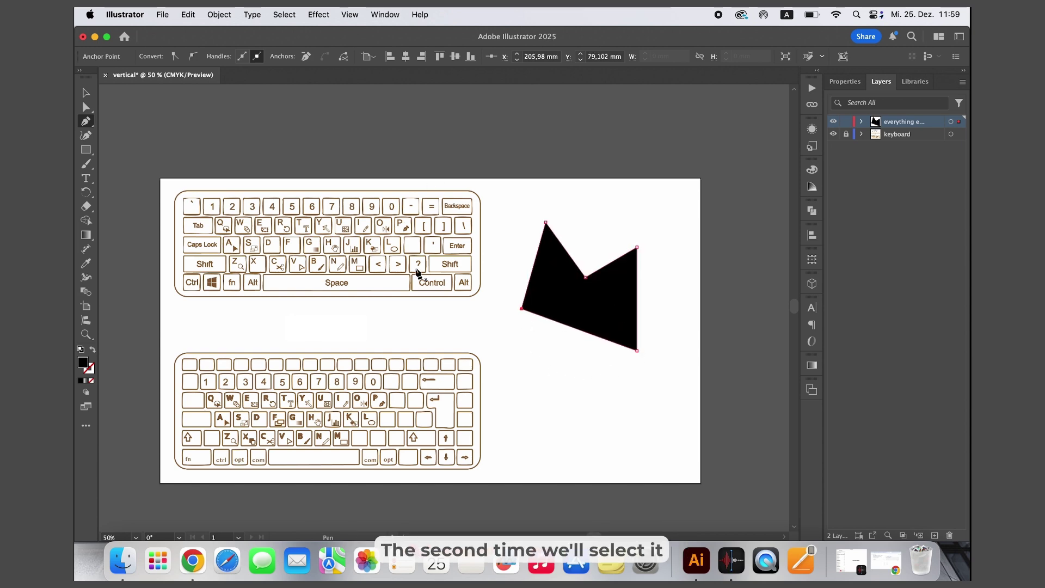
Add a point on the shape's bottom edge with the Curvature tool and pull it downward to round the base
click(87, 136)
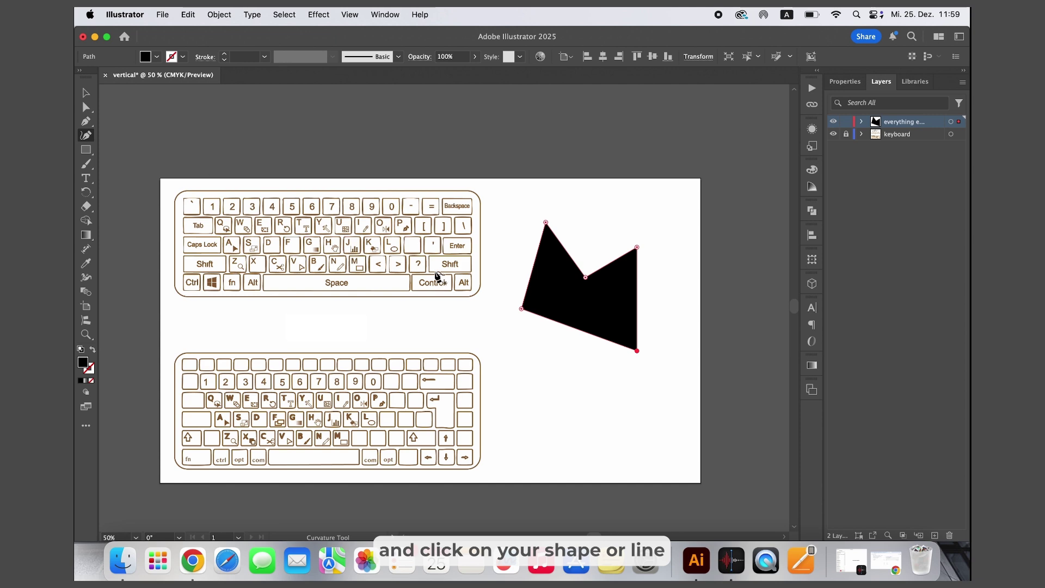
click(546, 326)
drag(546, 326, 562, 410)
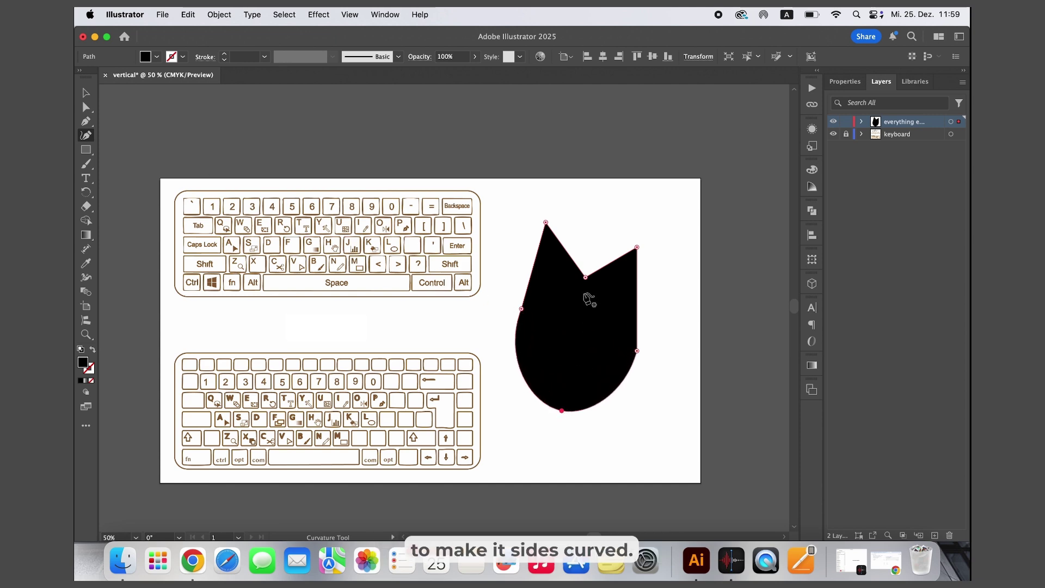
Move the notch point deeper into the shape and its right peak outward and down with the Curvature tool
drag(585, 277, 637, 178)
drag(636, 247, 672, 317)
drag(637, 177, 576, 327)
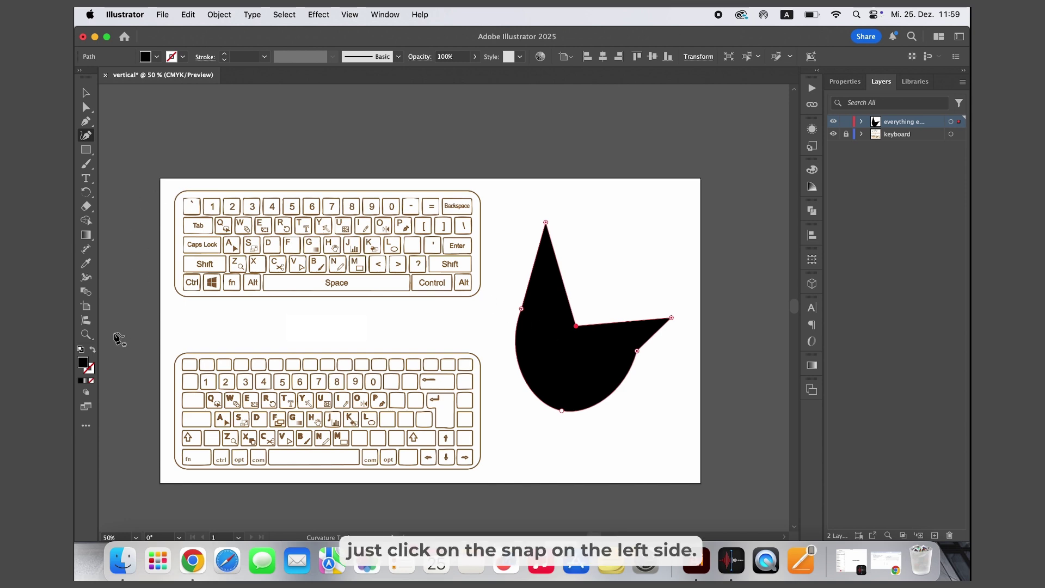
Swap the shape's fill and stroke, and examine the swatch, color, gradient and pattern options for its fill and the stroke swatches
click(93, 351)
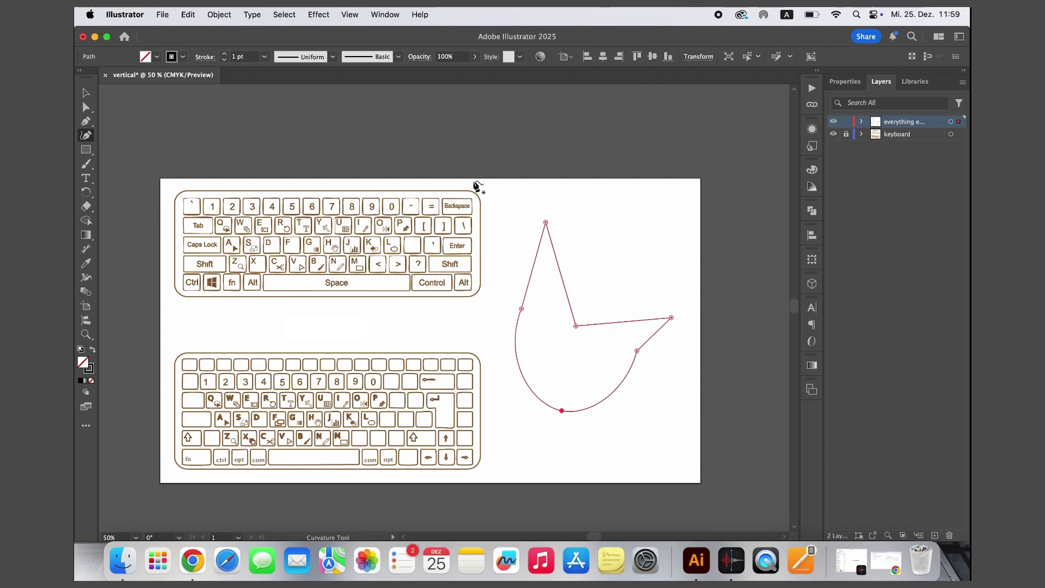
click(156, 57)
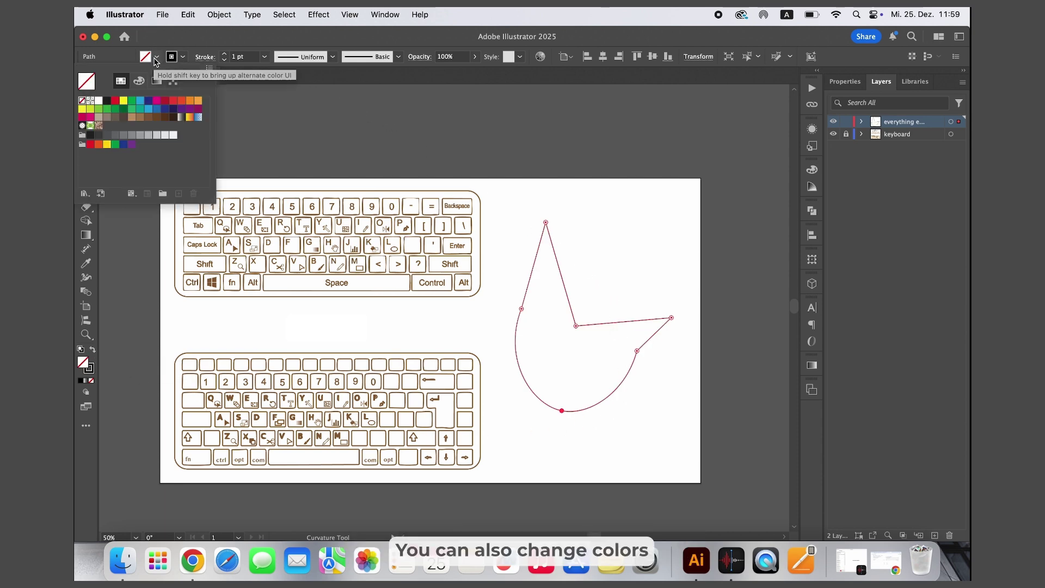
click(141, 82)
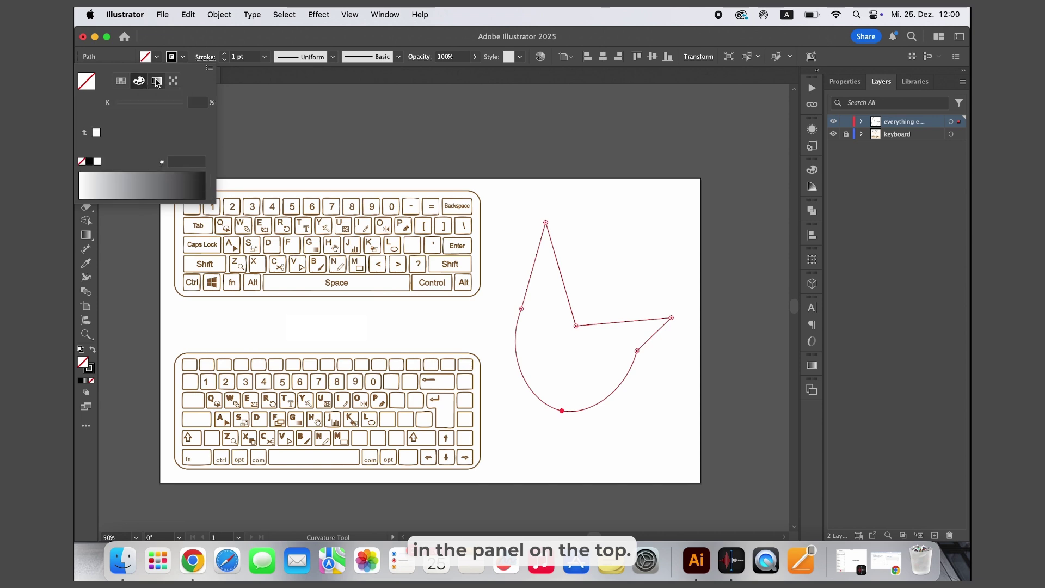
click(157, 80)
click(172, 81)
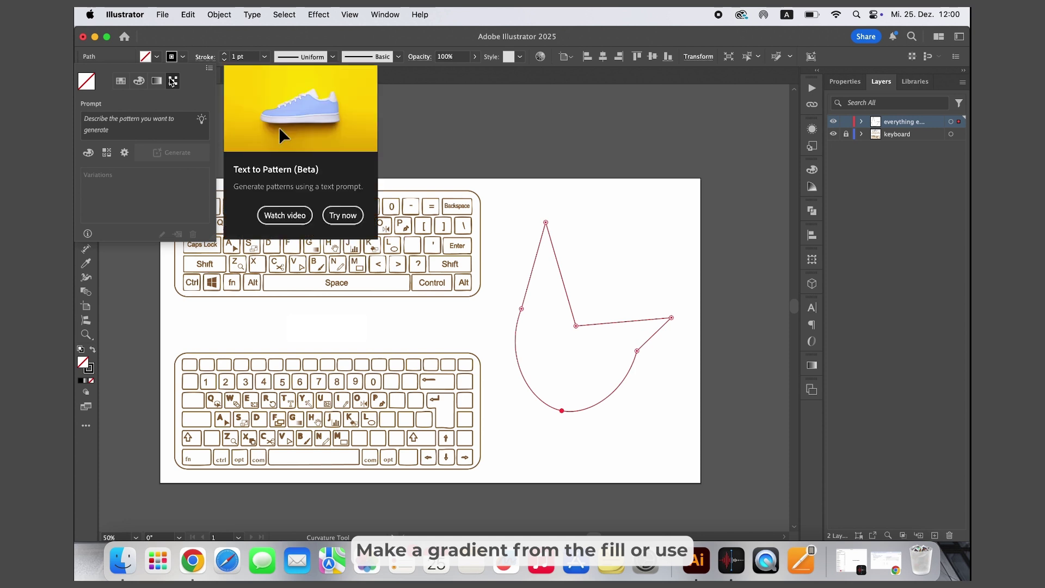
click(124, 81)
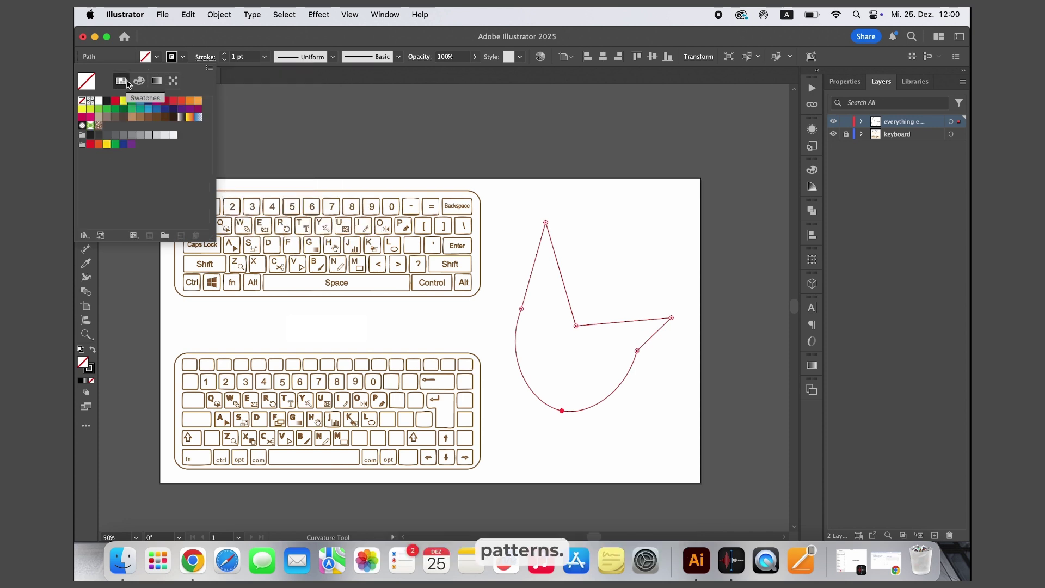
click(183, 57)
click(183, 57)
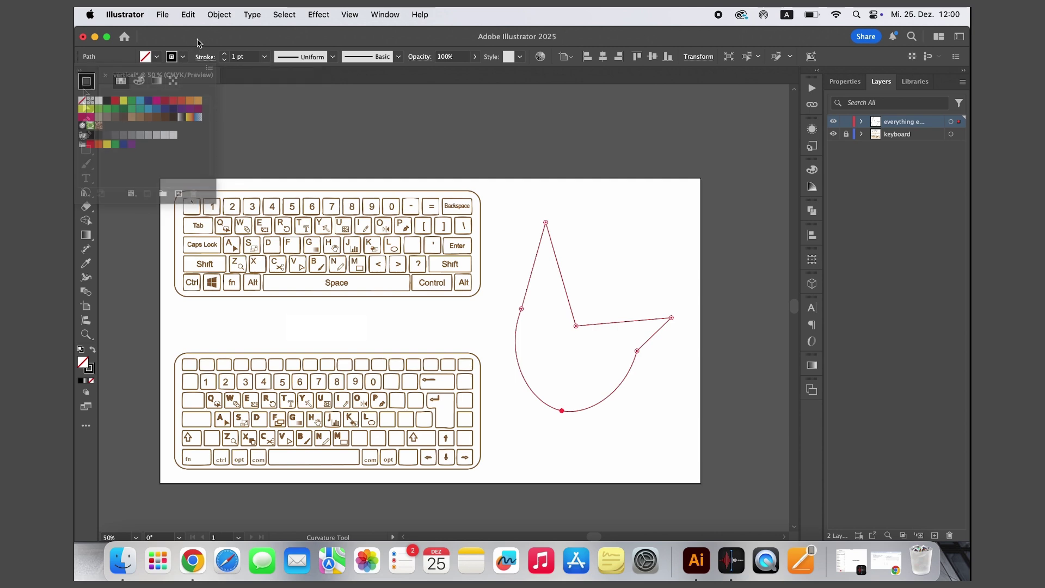
Set the shape's stroke to 3 pt and apply Width Profile 5
click(224, 55)
click(223, 55)
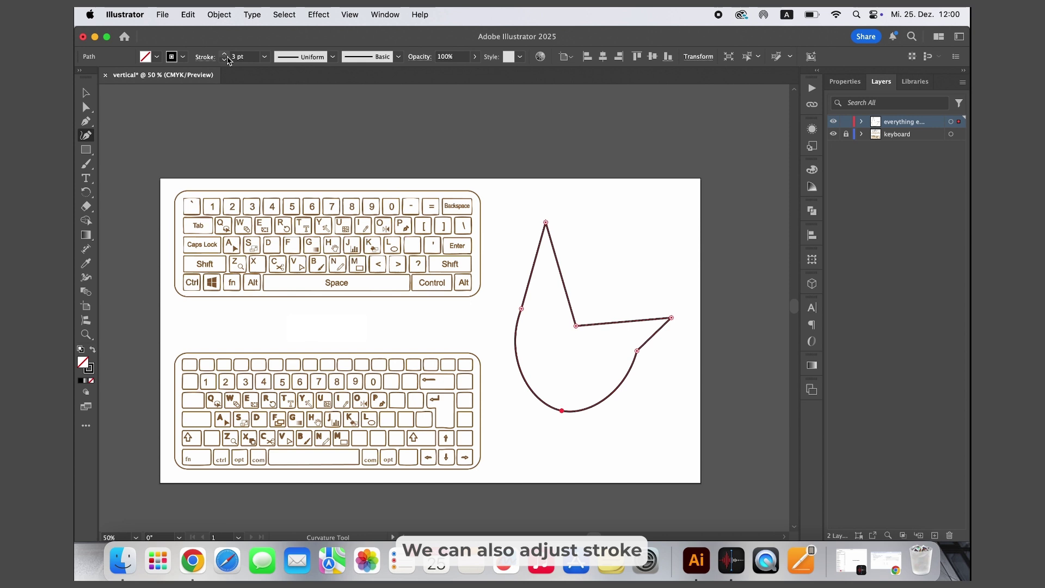
click(332, 57)
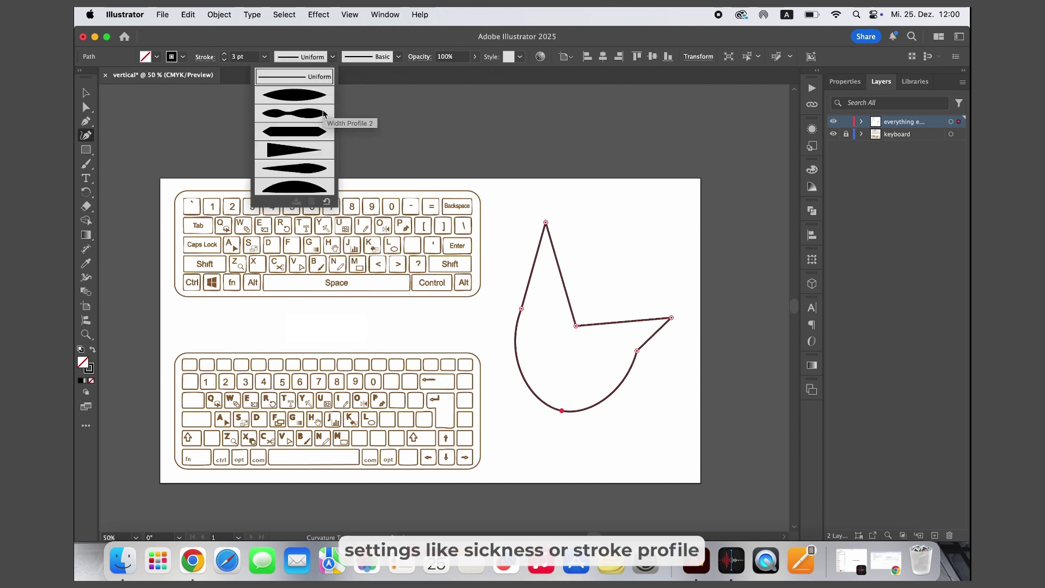
click(310, 168)
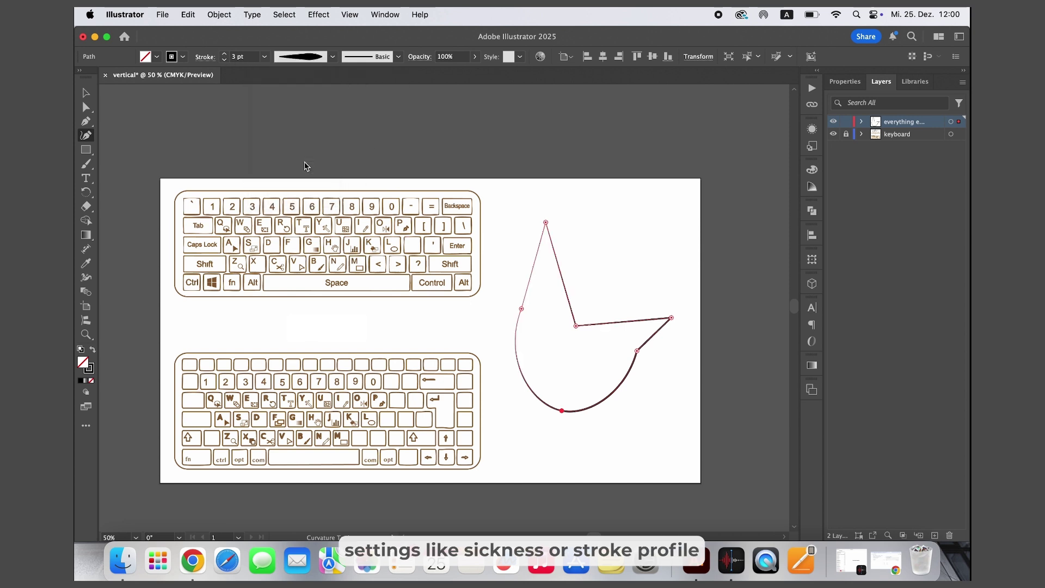
Apply the half-ellipse width profile to the shape's stroke and set the stroke weight to 7 pt
click(332, 58)
click(301, 185)
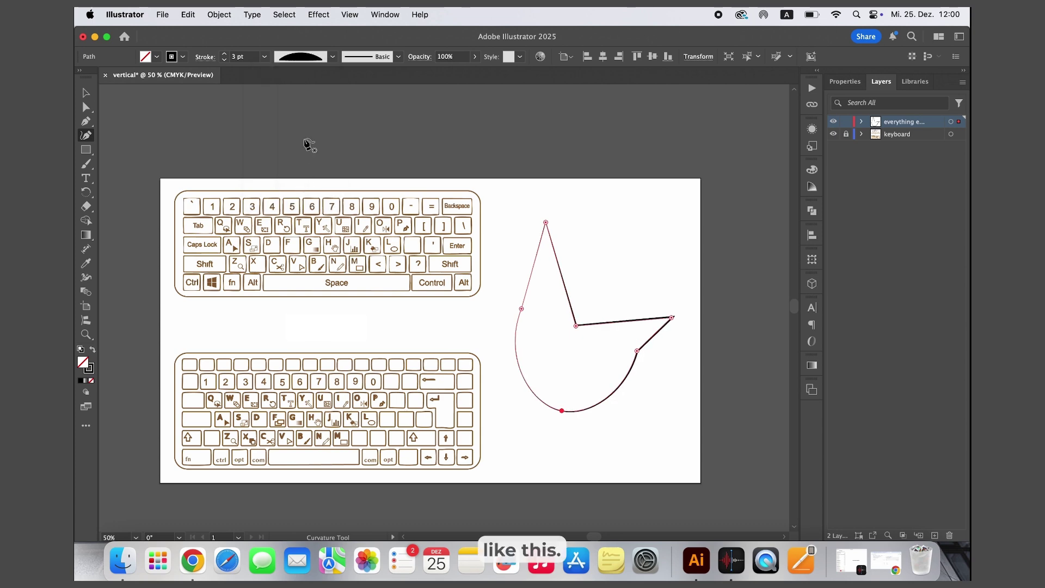
click(226, 55)
click(226, 55)
click(226, 55)
click(227, 56)
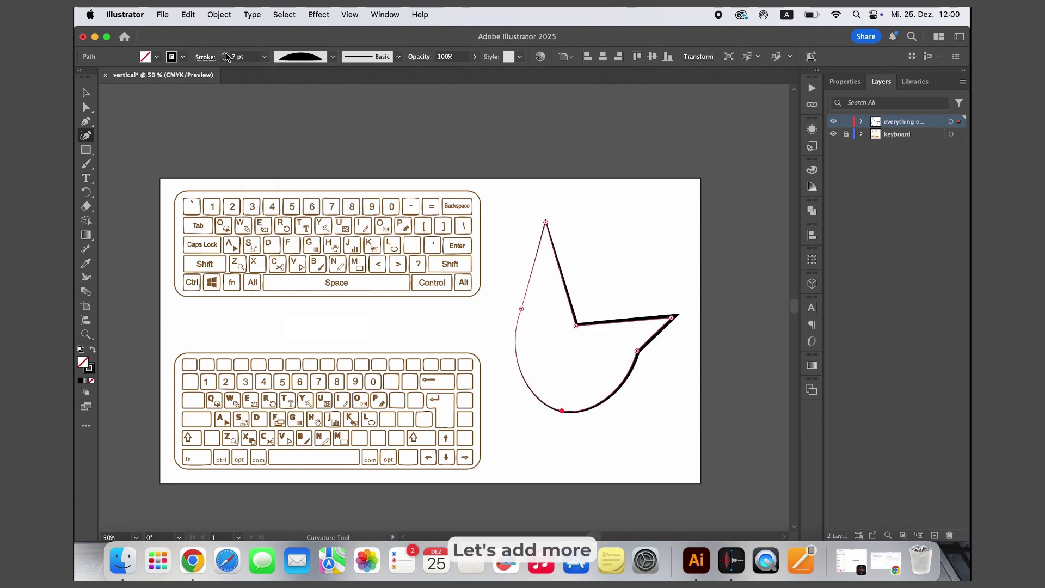
Examine the brush definitions and graphic styles available for the shape
click(381, 57)
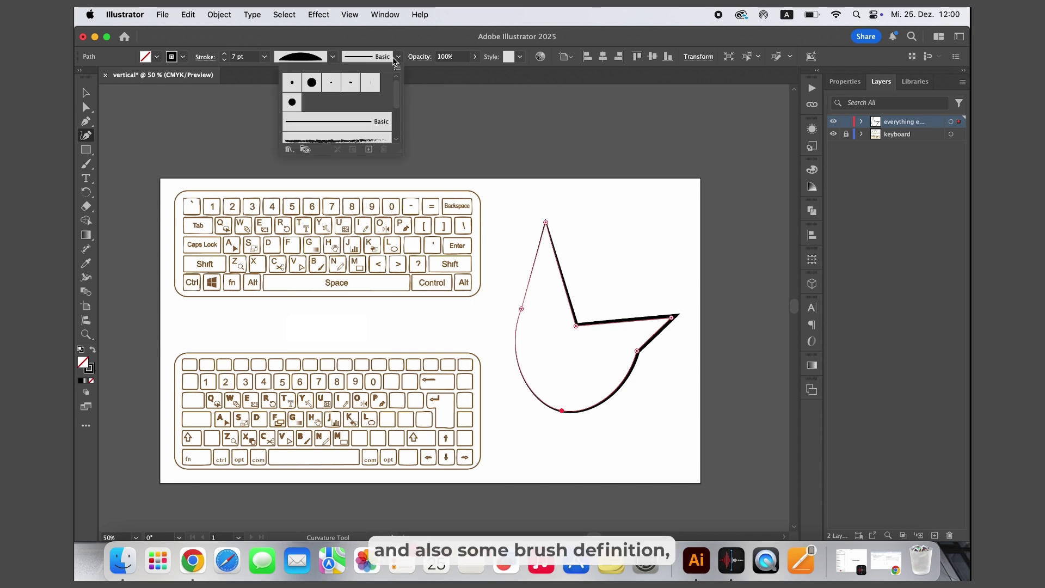
scroll(329, 107, down, 2)
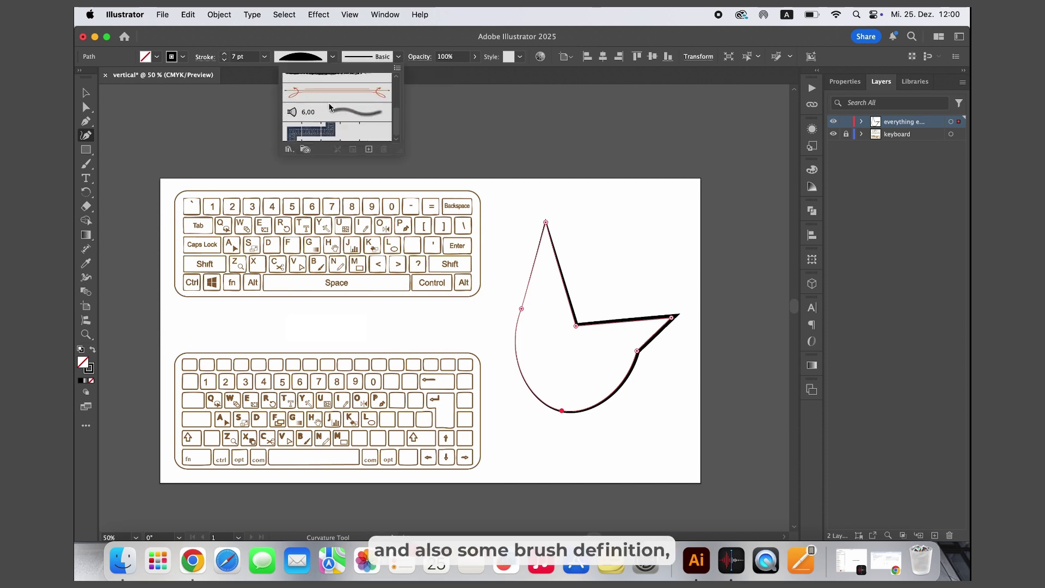
click(520, 57)
click(521, 57)
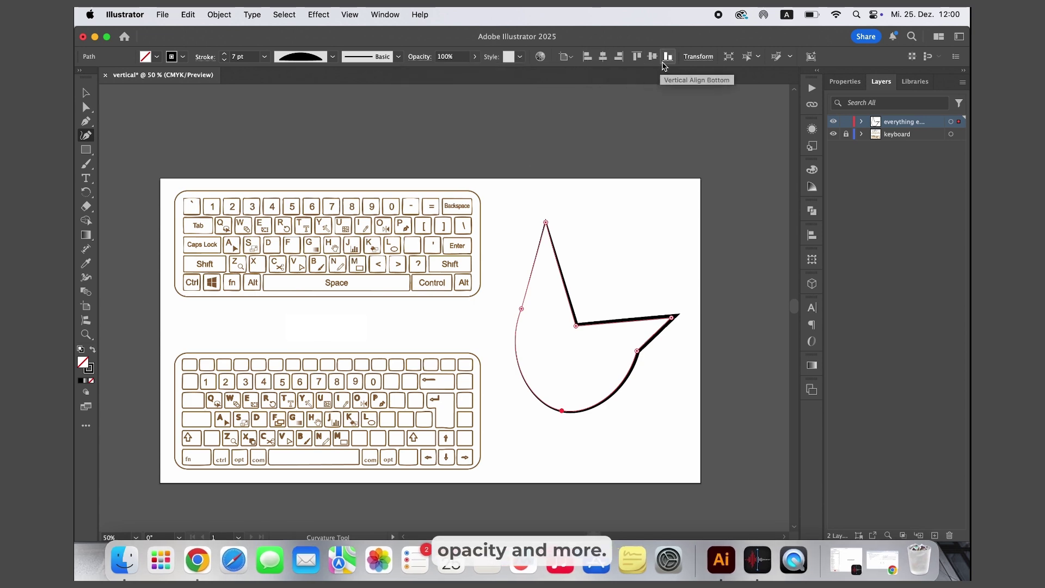
Give the shape's stroke a round cap and round join corners
click(205, 57)
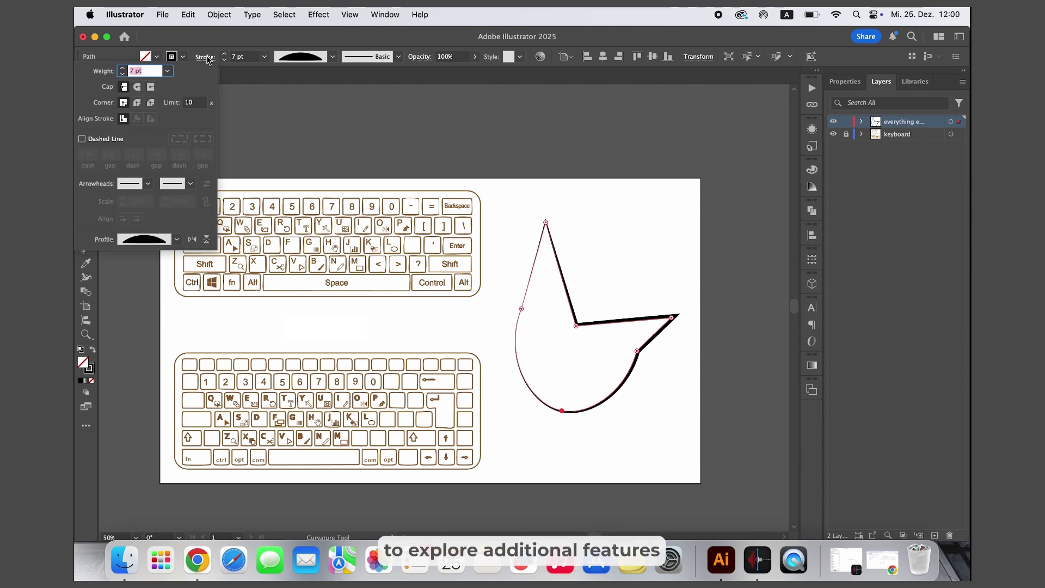
click(140, 87)
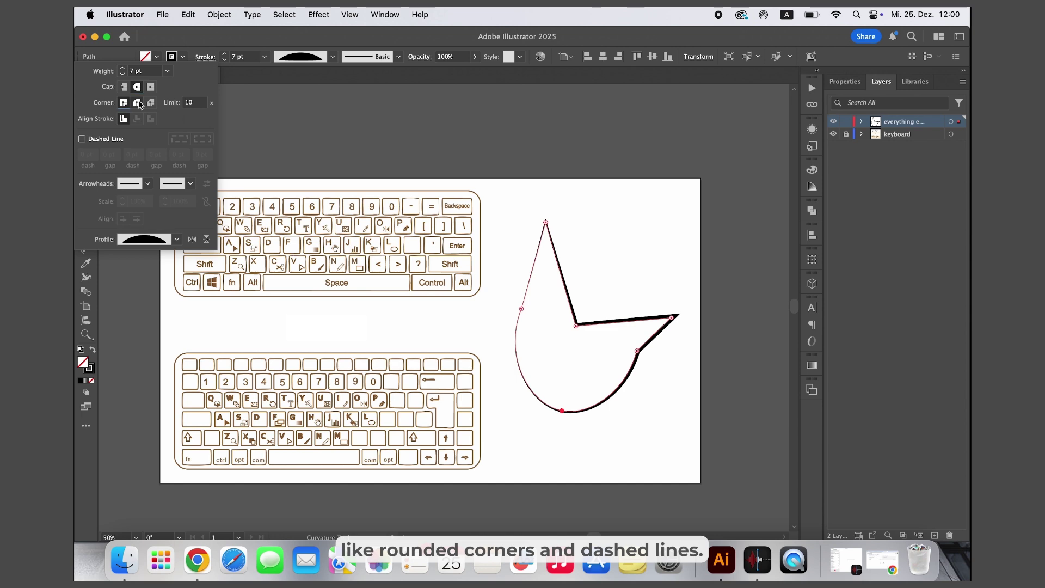
click(138, 101)
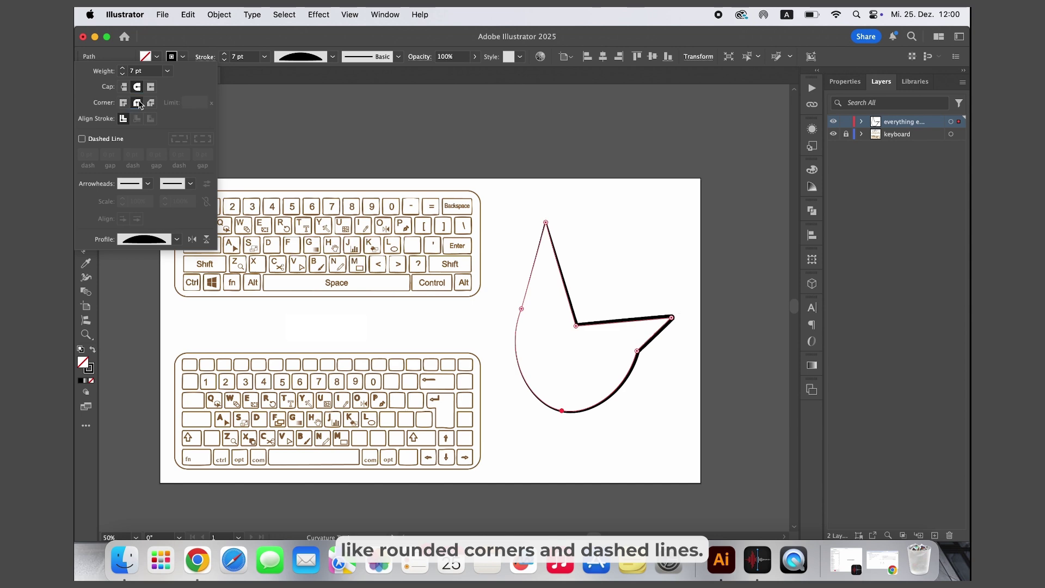
Make the shape's stroke a dashed line with a dash length of 9 pt
click(99, 140)
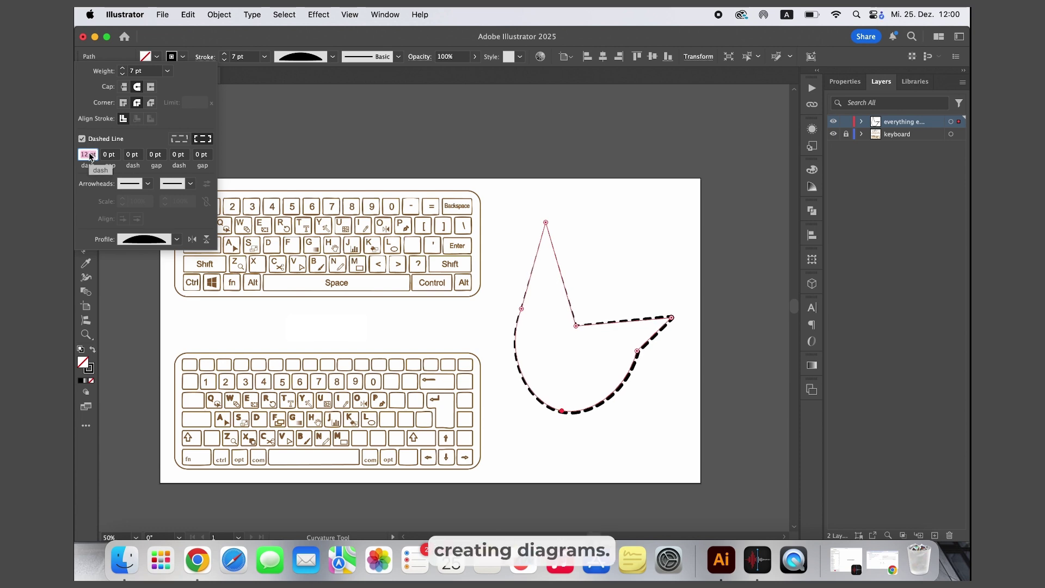
key(Down)
key(Down)
key(Down)
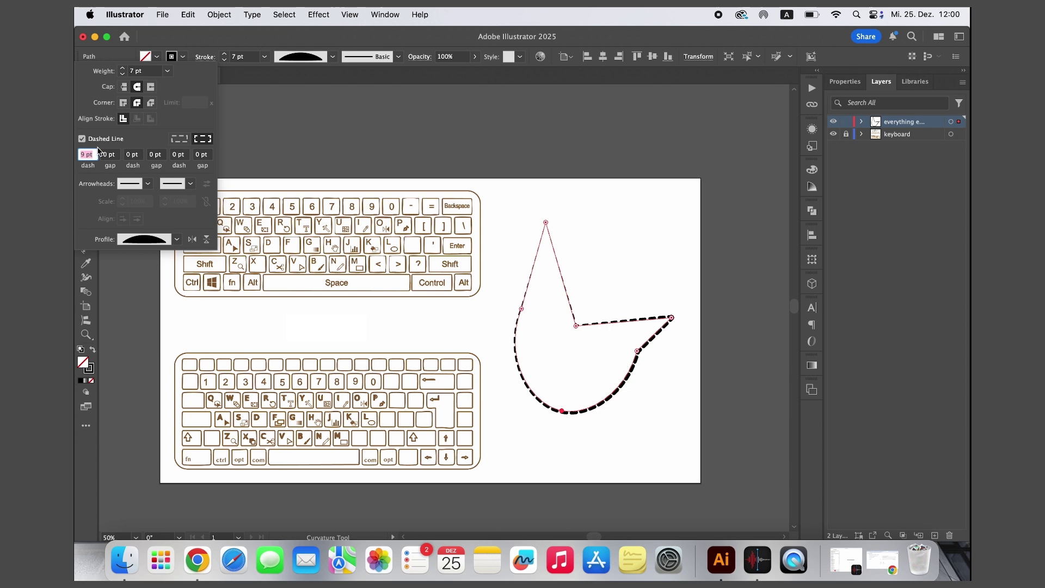
Add Arrow 1 at the path's start and an arrowhead at its end, and reduce the start arrowhead's scale
click(147, 184)
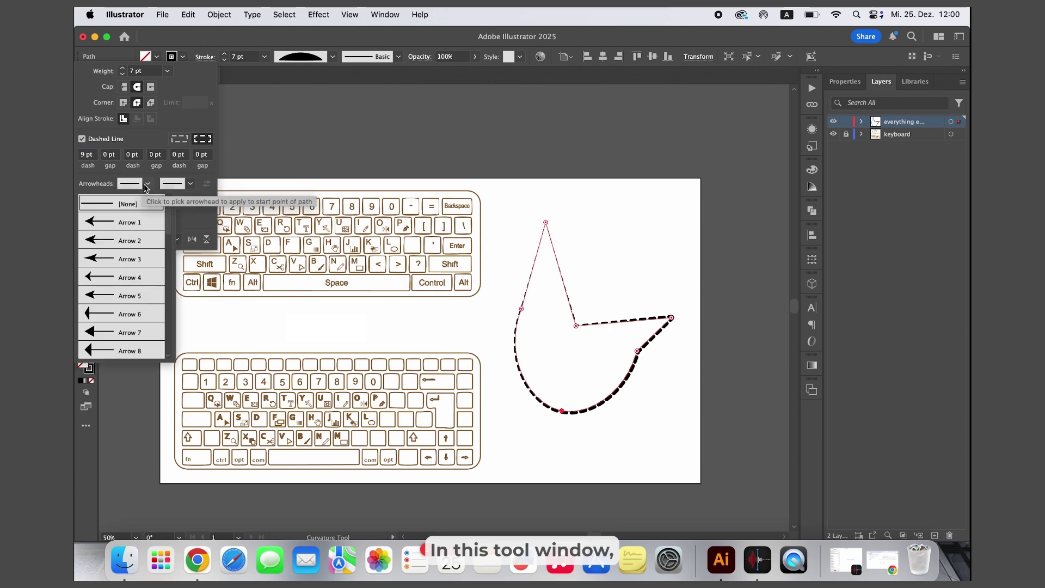
click(107, 222)
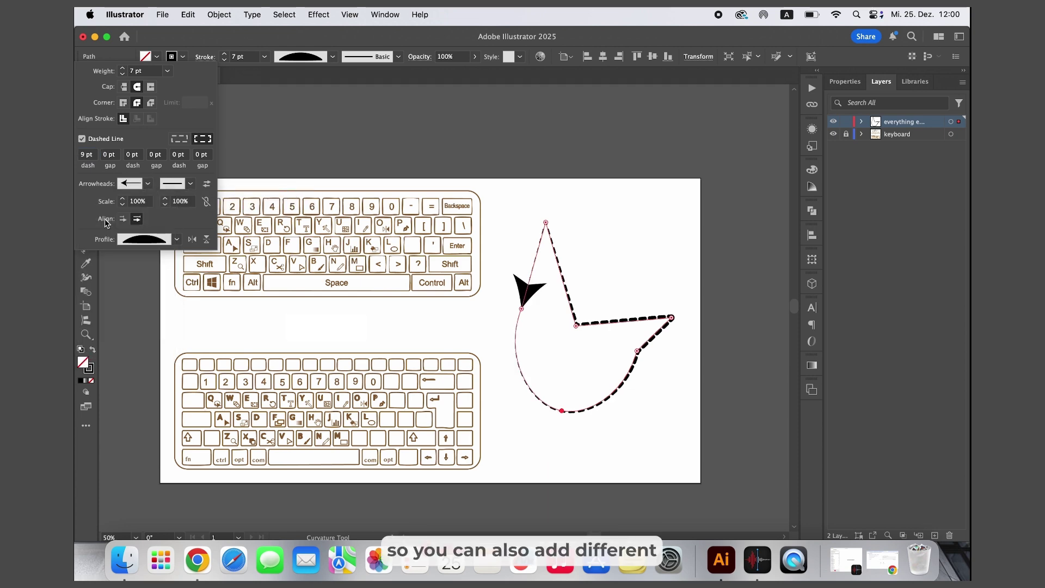
click(190, 183)
click(147, 244)
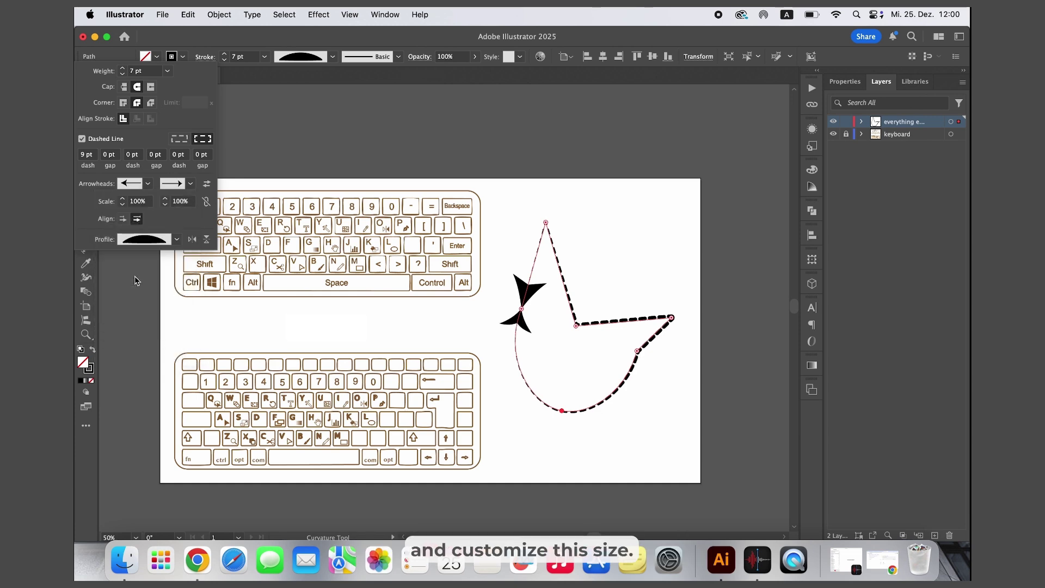
click(124, 204)
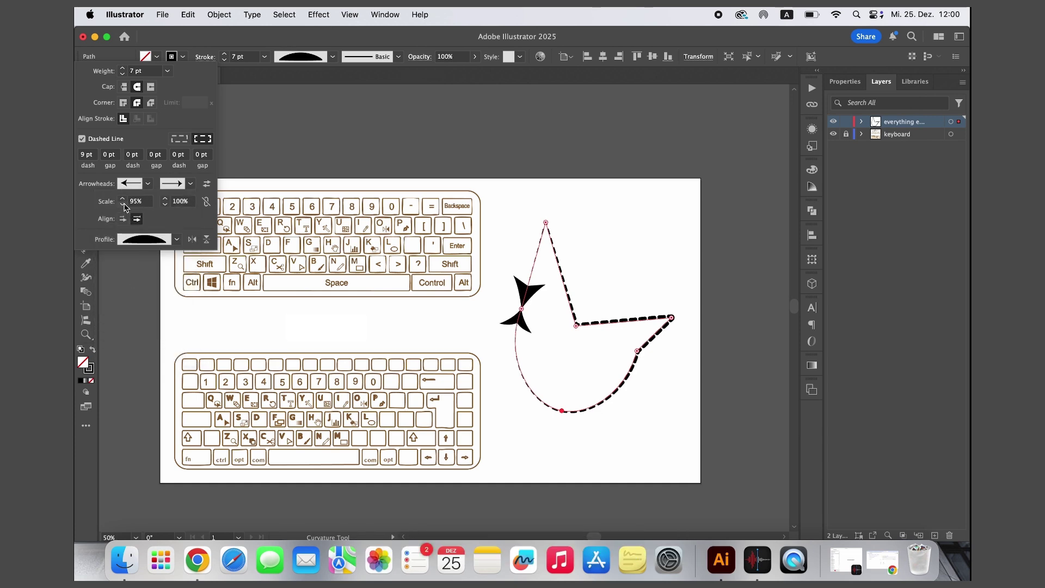
click(124, 205)
Delete the dashed shape with arrowheads from the artboard
click(86, 94)
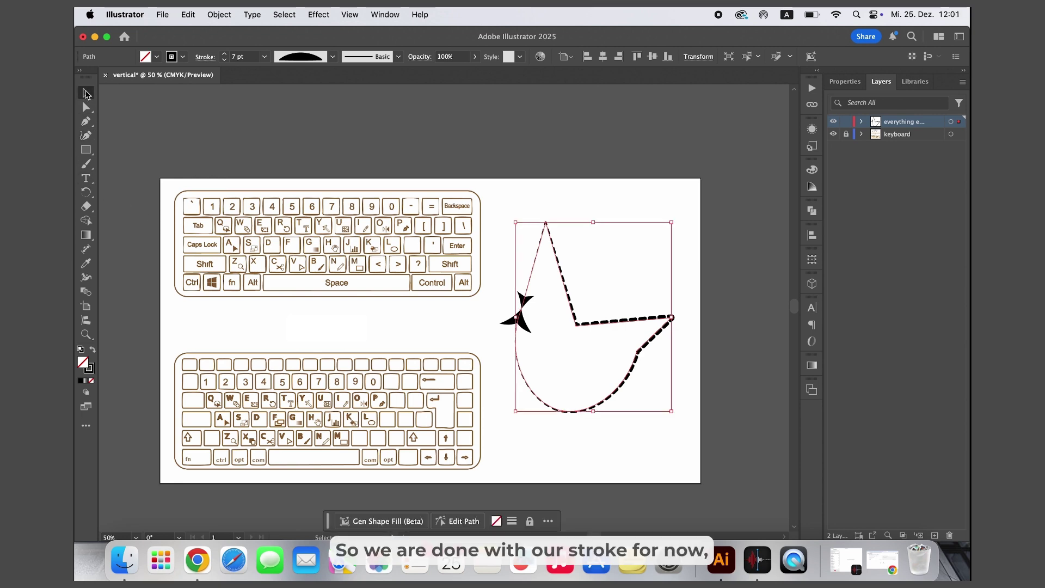
click(597, 205)
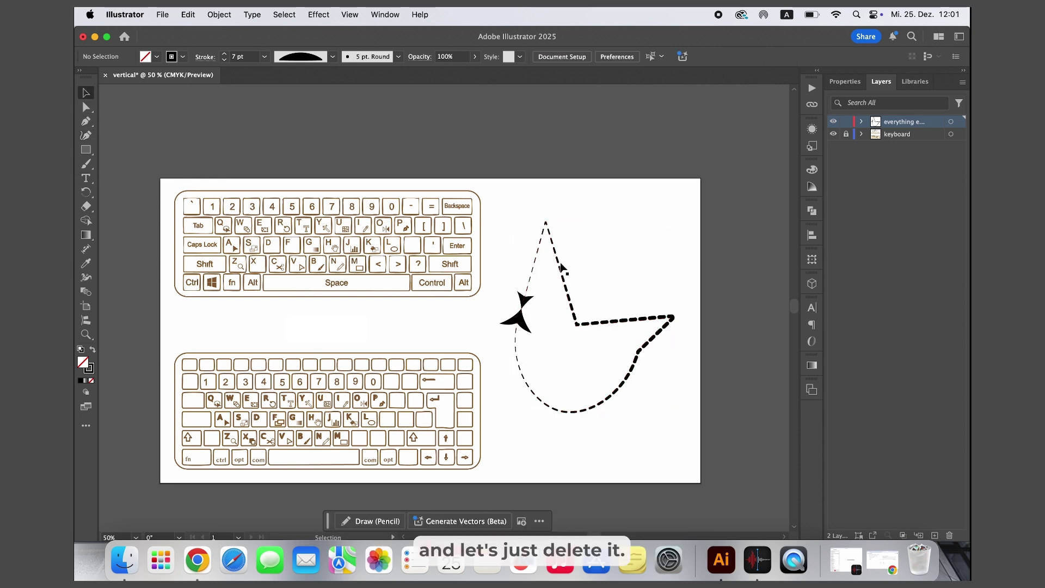
mouse_move(562, 267)
mouse_down()
mouse_move(585, 213)
mouse_move(564, 255)
mouse_up()
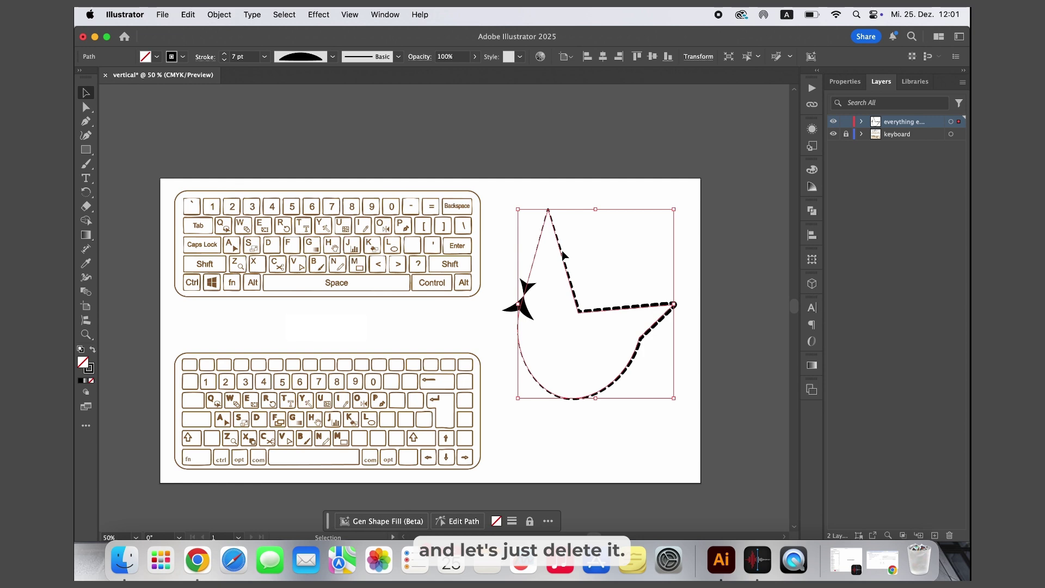
key(Delete)
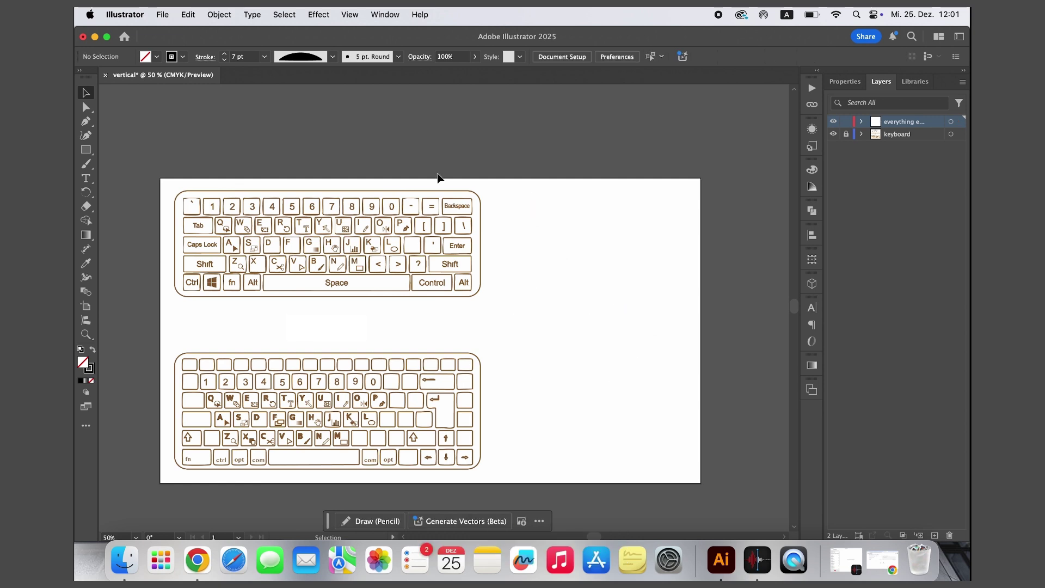
Draw a rectangle about 102 mm wide and 51 mm high in the empty area beside the upper keyboard
click(87, 150)
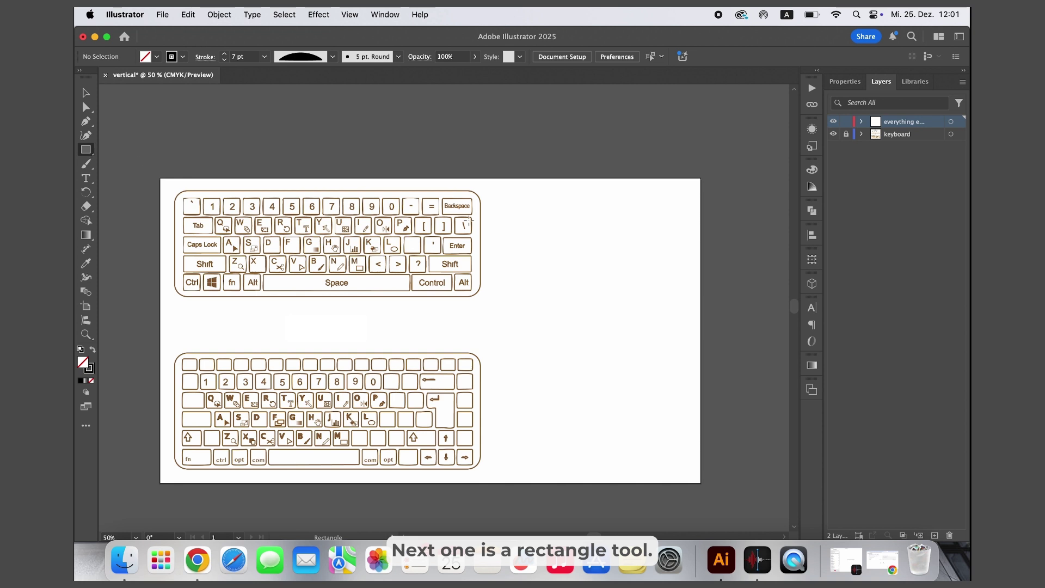
key(m)
drag(512, 216, 664, 292)
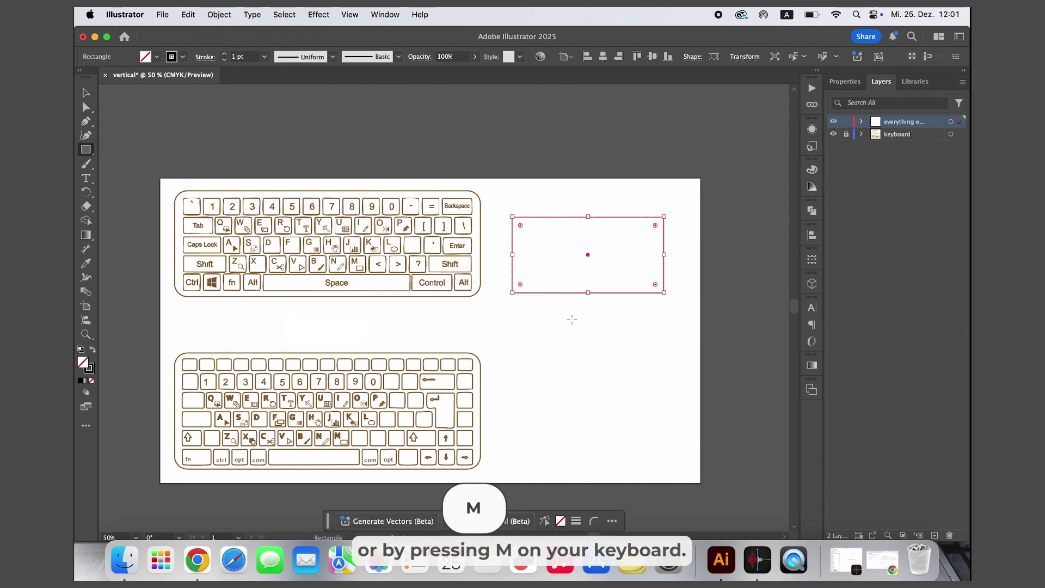
Draw a square below the dashed rectangle, round all its corners, and deselect it
drag(519, 314, 629, 423)
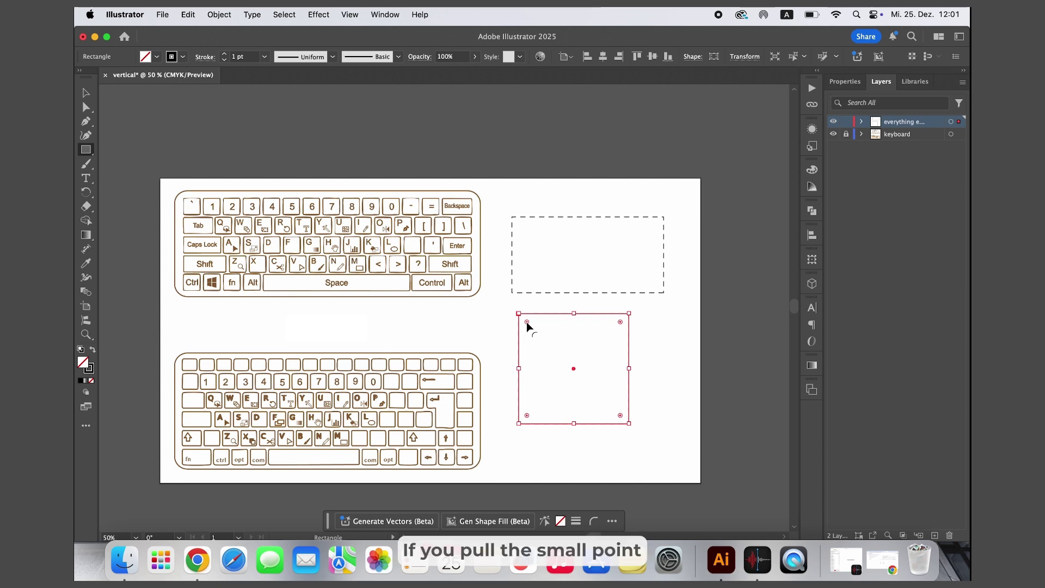
mouse_move(527, 322)
mouse_down()
mouse_move(524, 447)
mouse_move(534, 331)
mouse_up()
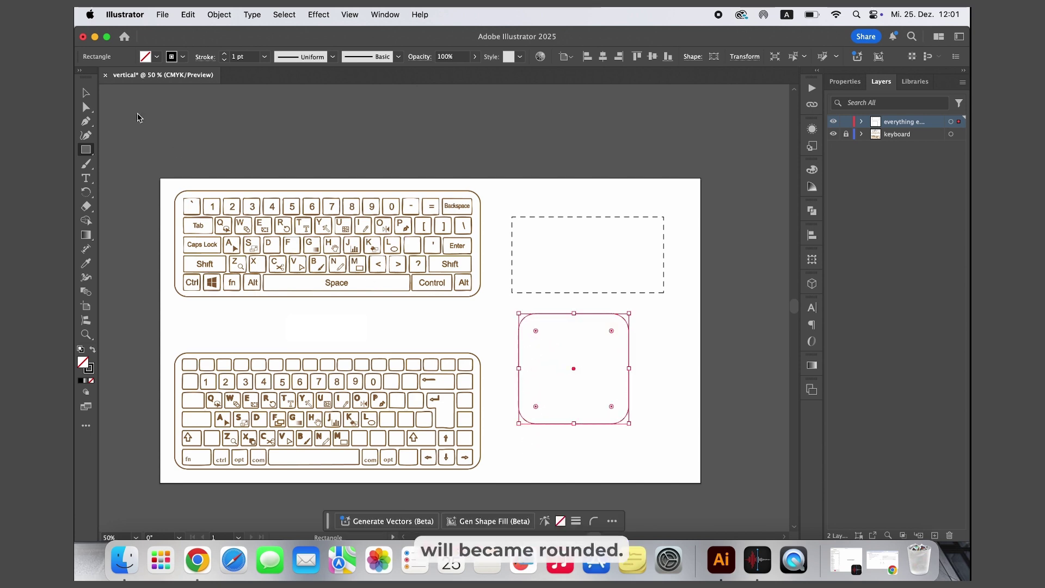
click(86, 93)
key(super+shift+a)
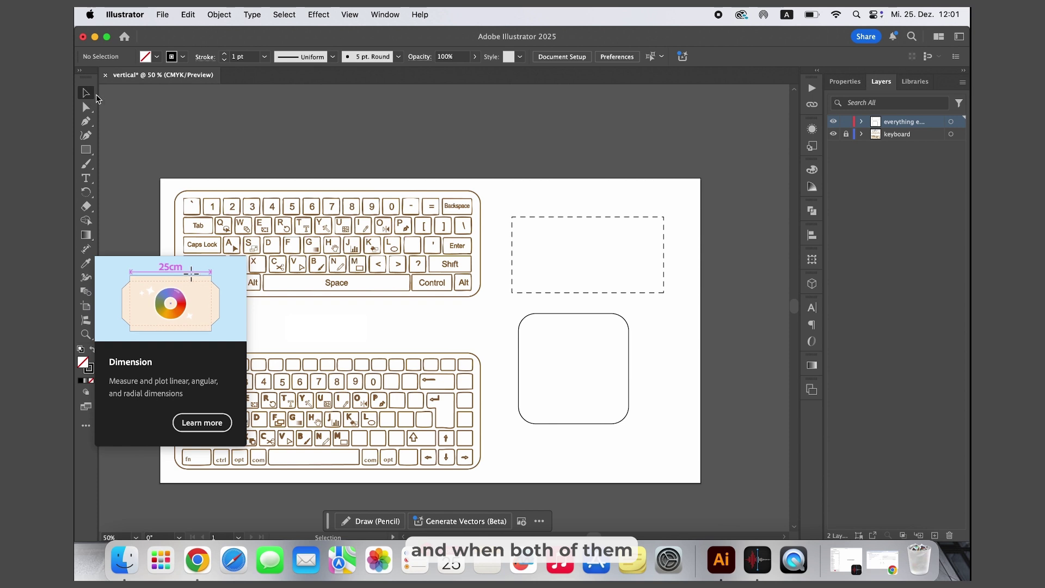
Copy the dashed rectangle's stroke appearance to the rounded square with the Eyedropper tool
click(524, 292)
click(511, 312)
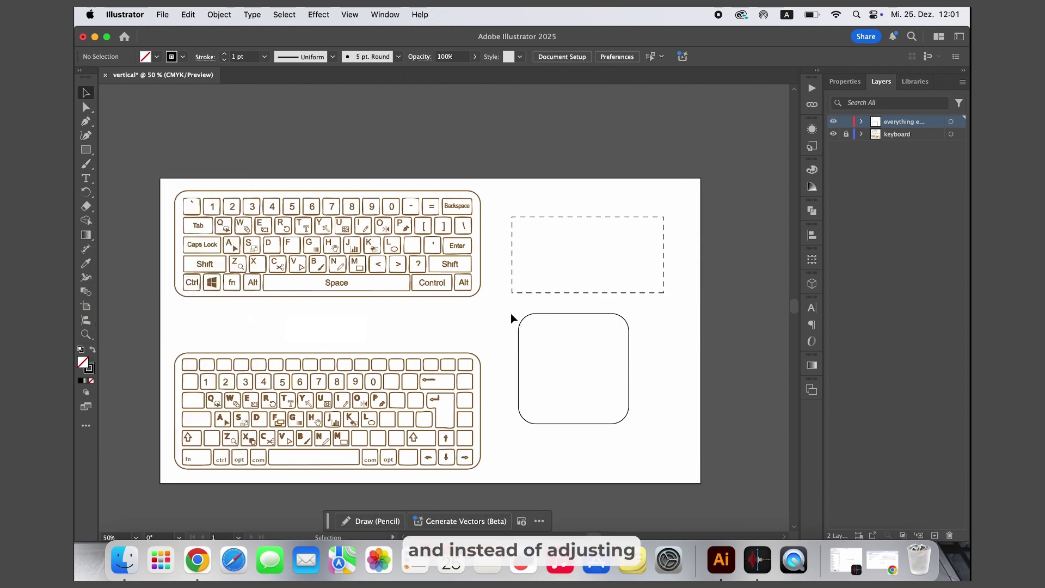
click(532, 316)
click(85, 263)
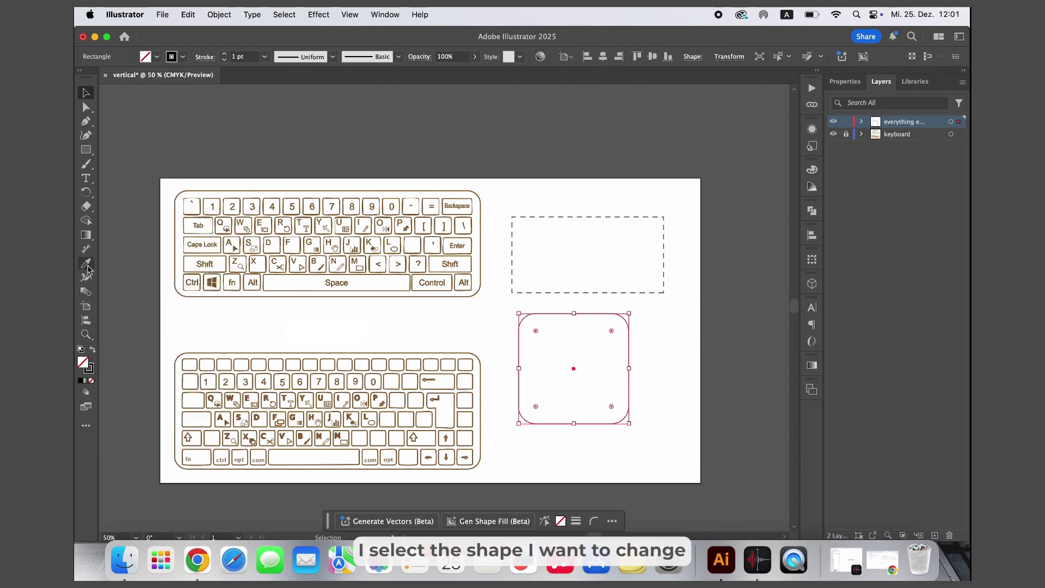
click(536, 289)
key(v)
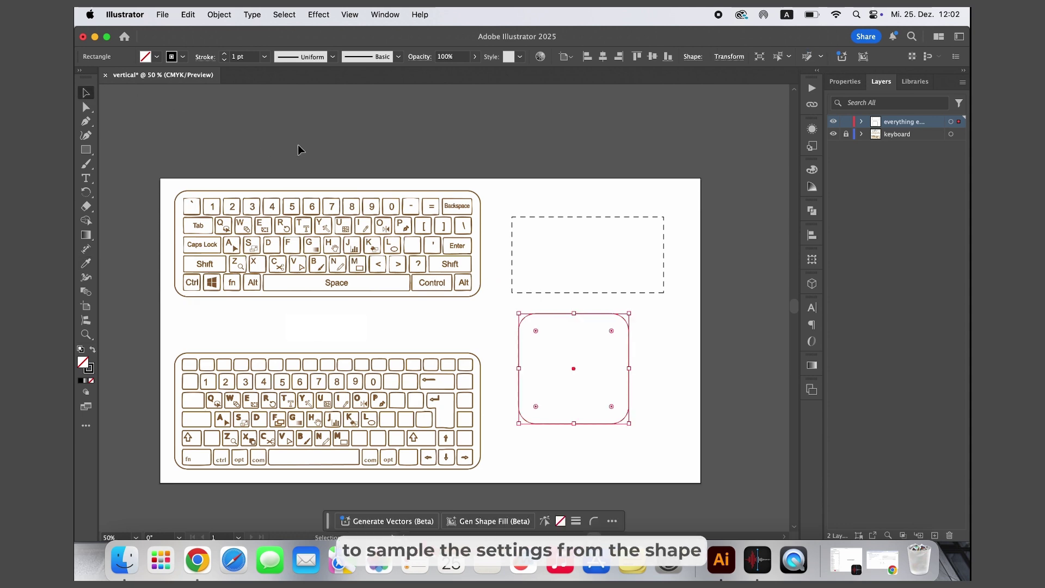
click(362, 156)
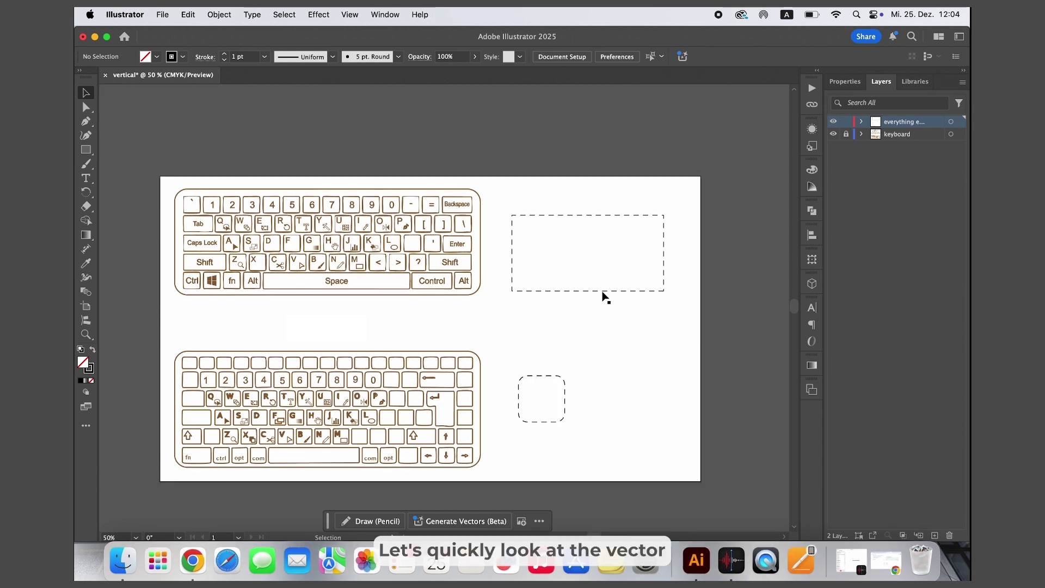
Use Transform to resize the dashed rectangle to 100 mm wide by 50 mm high and rotate it 30°
click(603, 291)
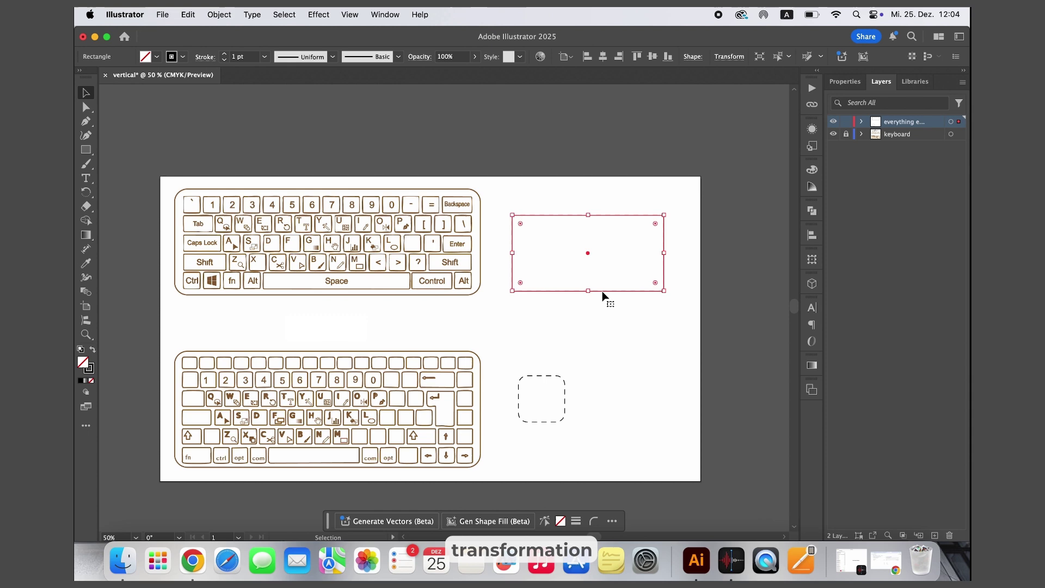
click(390, 18)
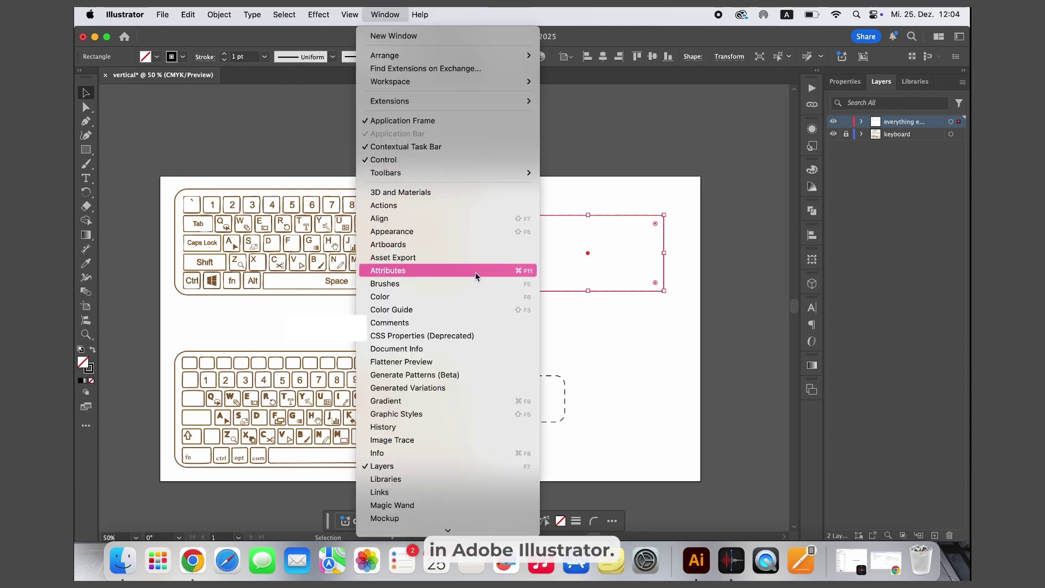
scroll(475, 272, down, 5)
scroll(475, 272, down, 2)
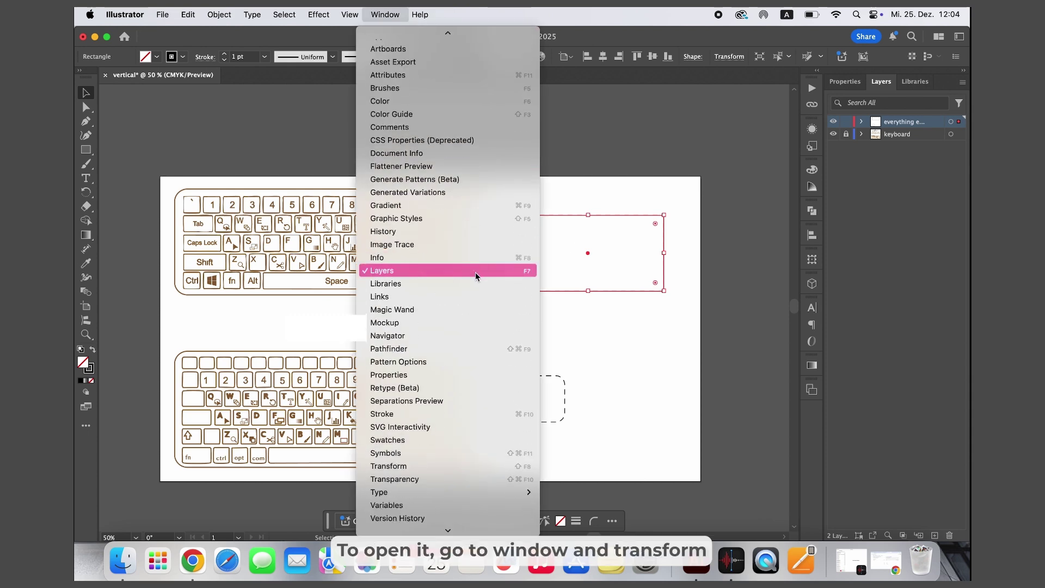
click(375, 464)
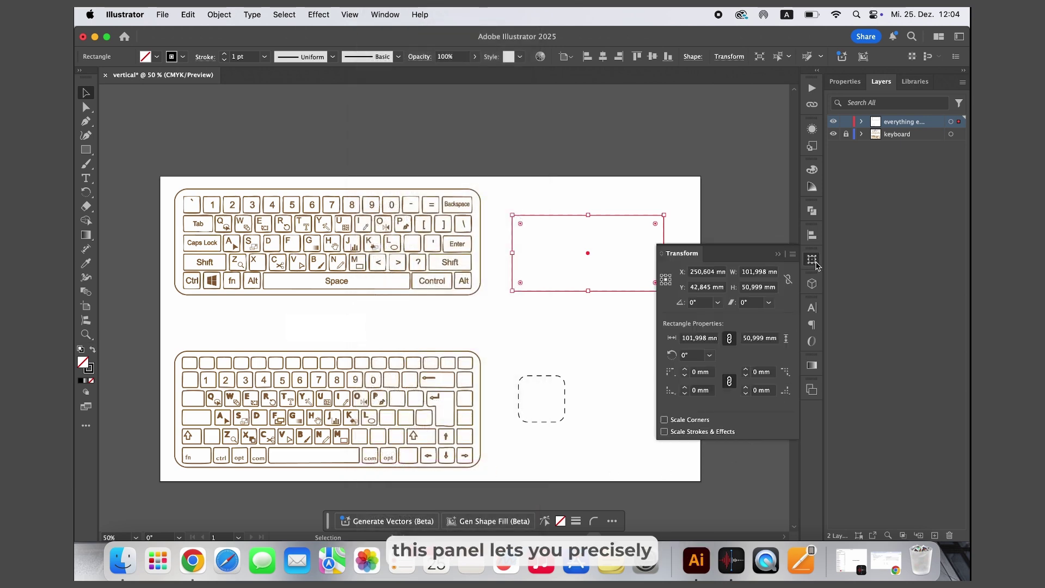
click(694, 338)
double_click(693, 338)
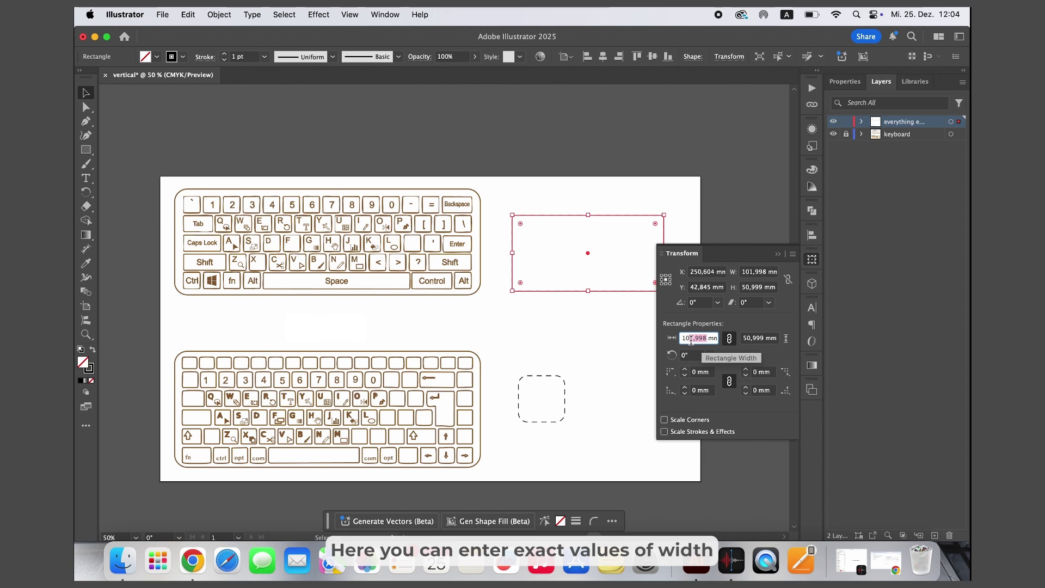
text(0)
click(759, 338)
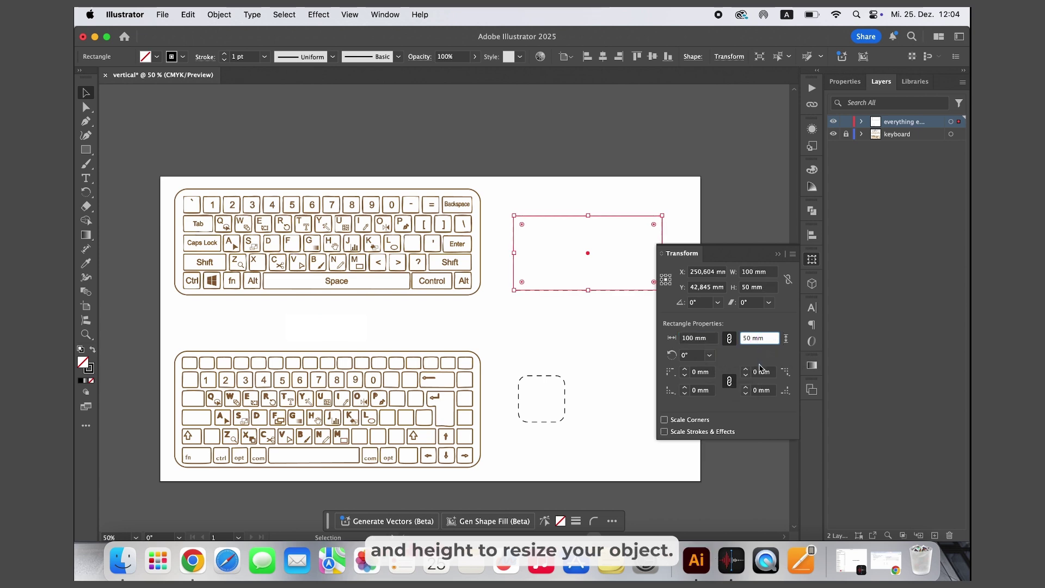
click(718, 304)
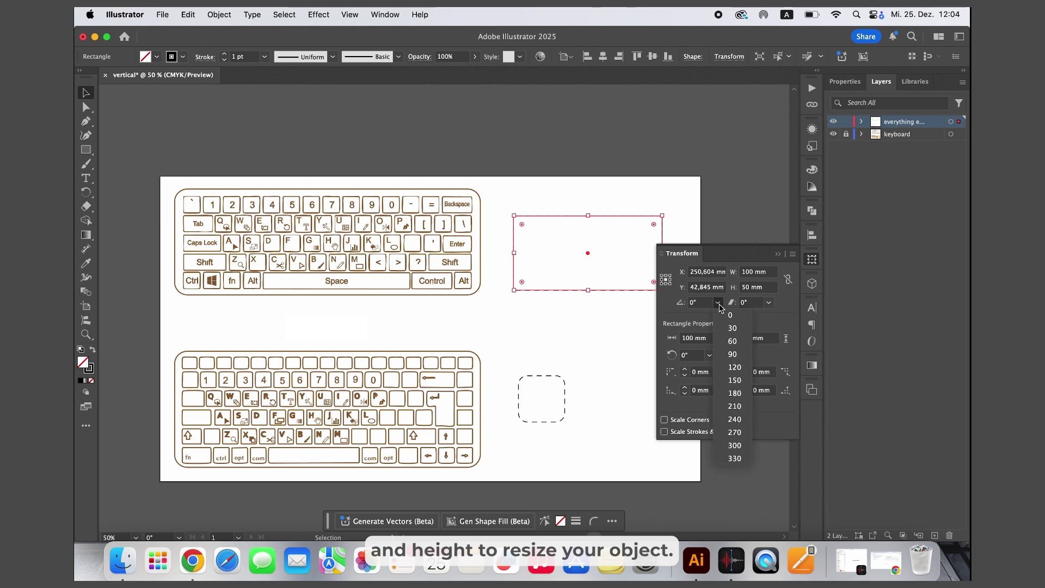
click(732, 328)
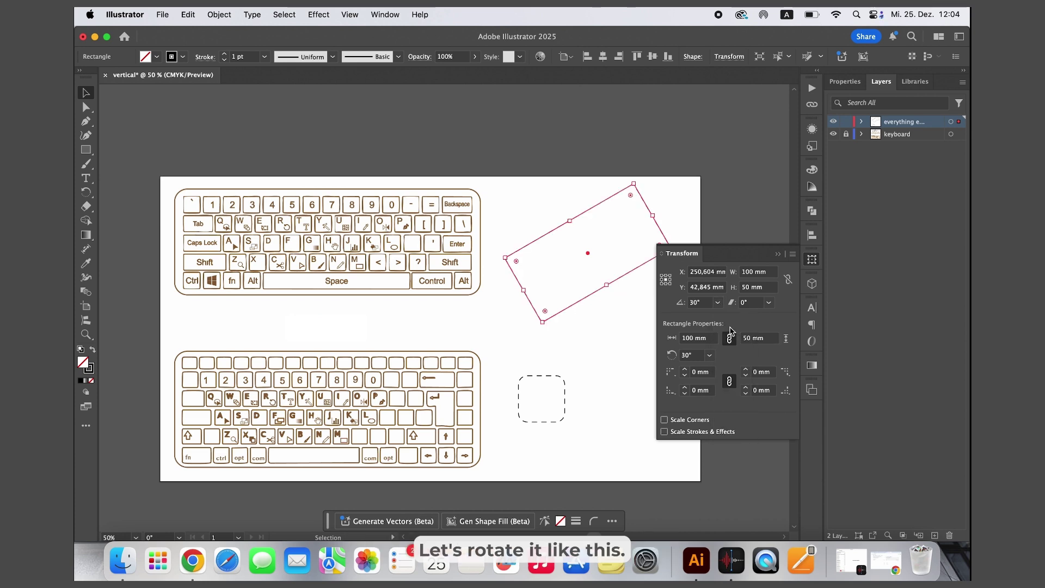
Reset the dashed rectangle's rotation to 0° and set its angle to 5°
click(718, 303)
click(730, 315)
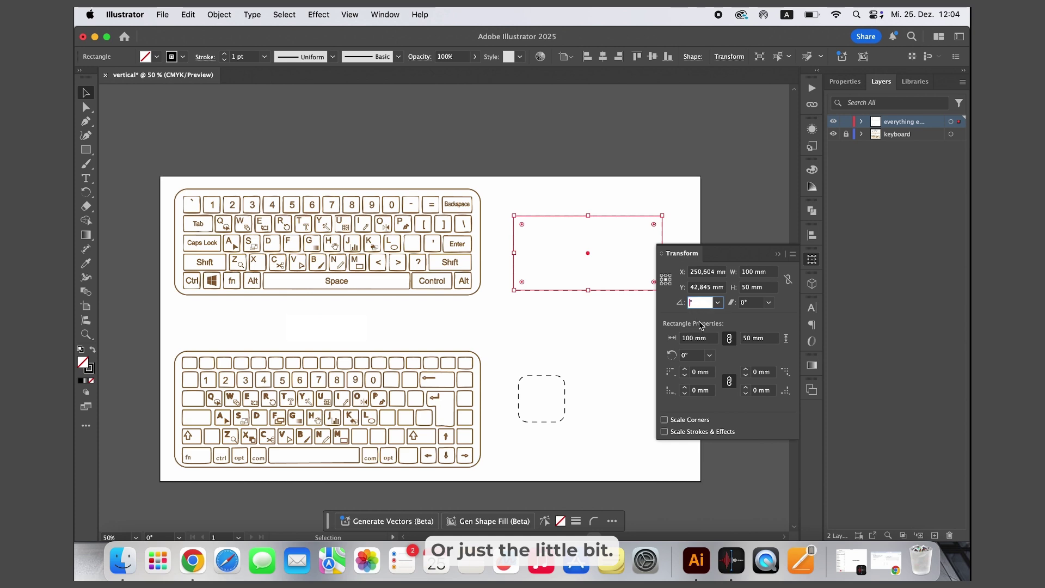
text(5)
key(Return)
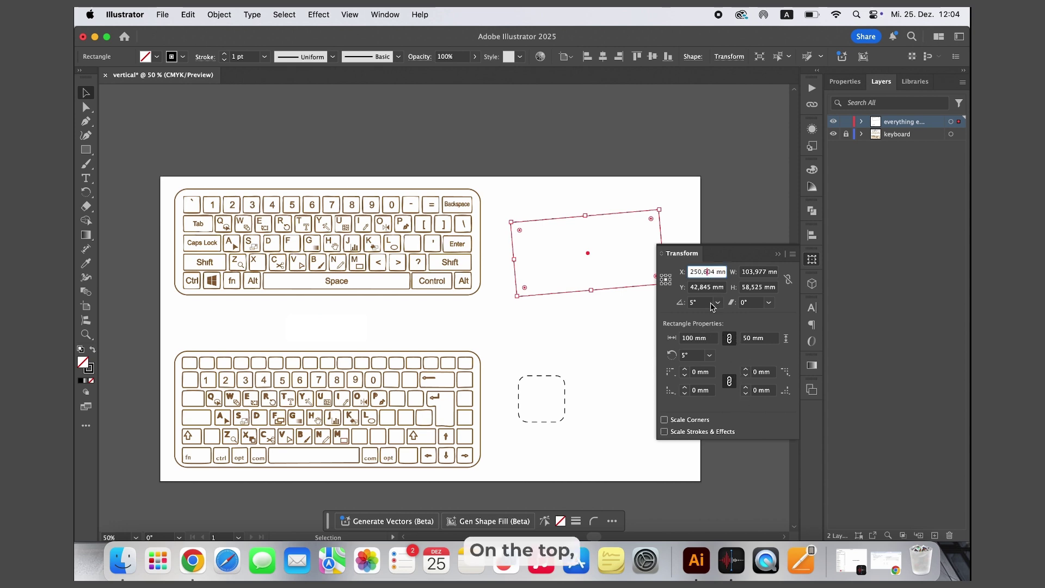
Position the dashed rectangle at X 200 mm and Y 100 mm, deselect it, and close the Transform settings
click(695, 277)
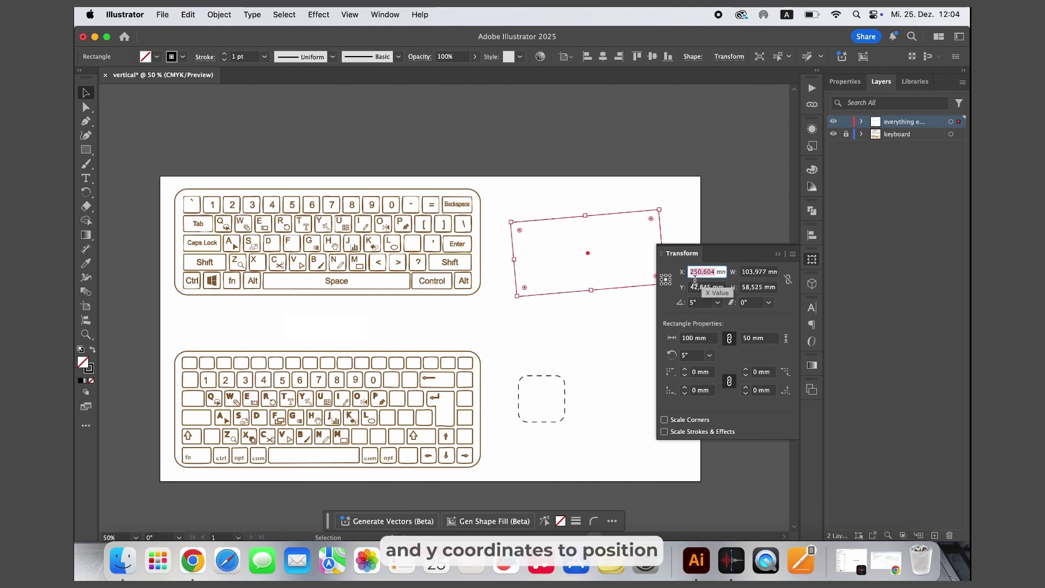
text(20)
key(Return)
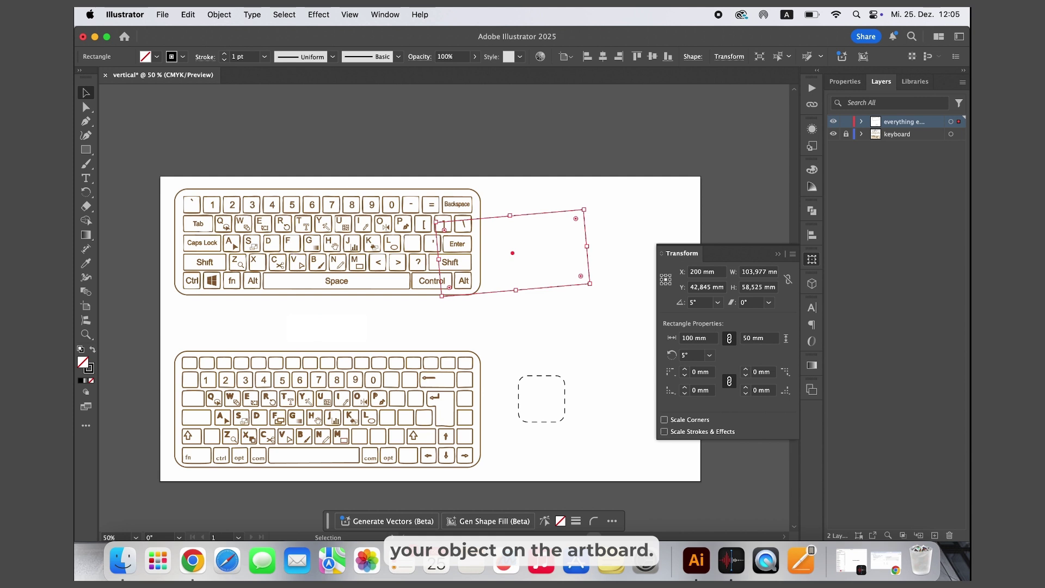
click(698, 285)
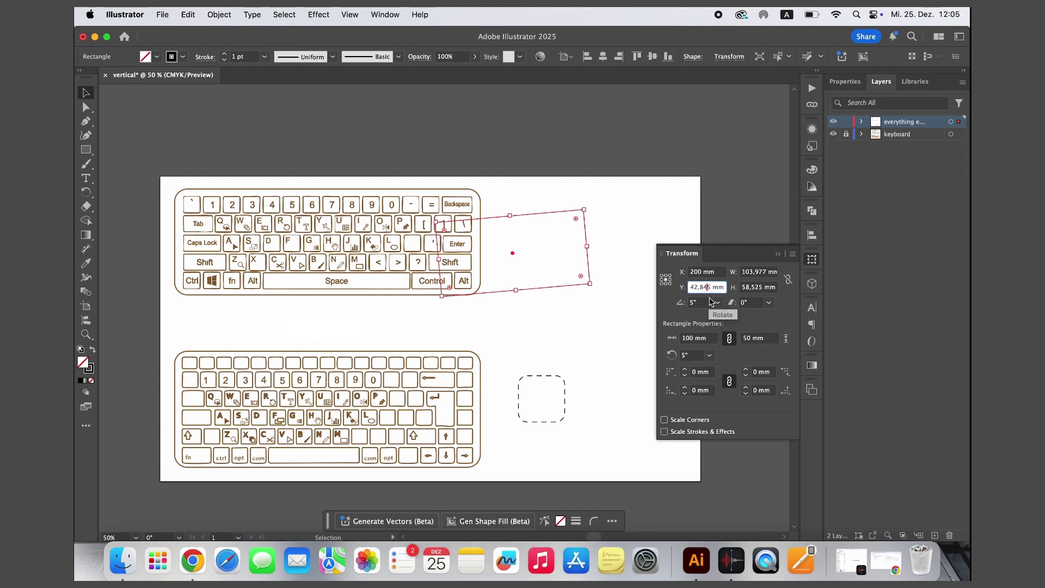
text(100)
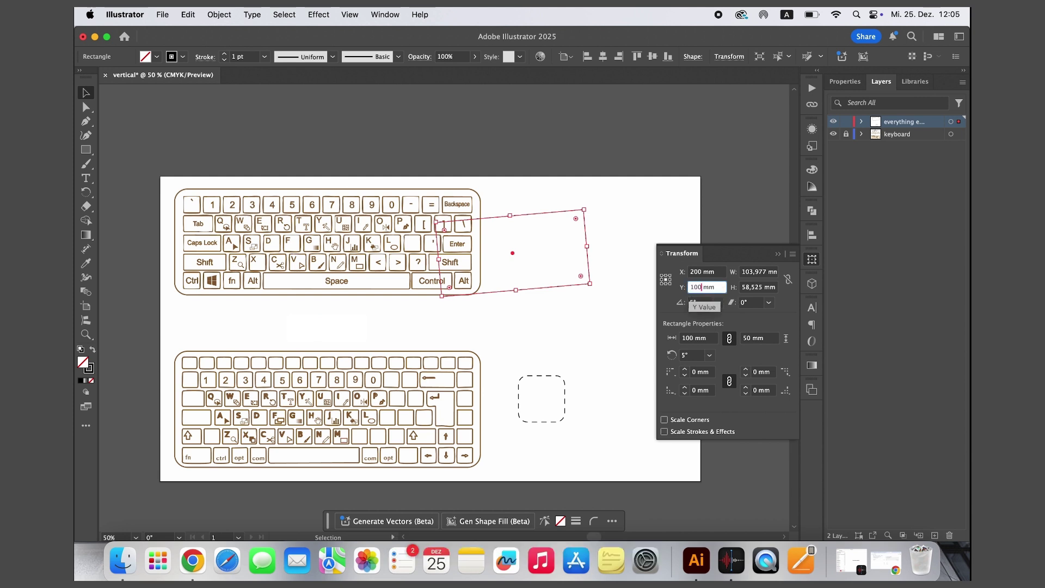
key(Return)
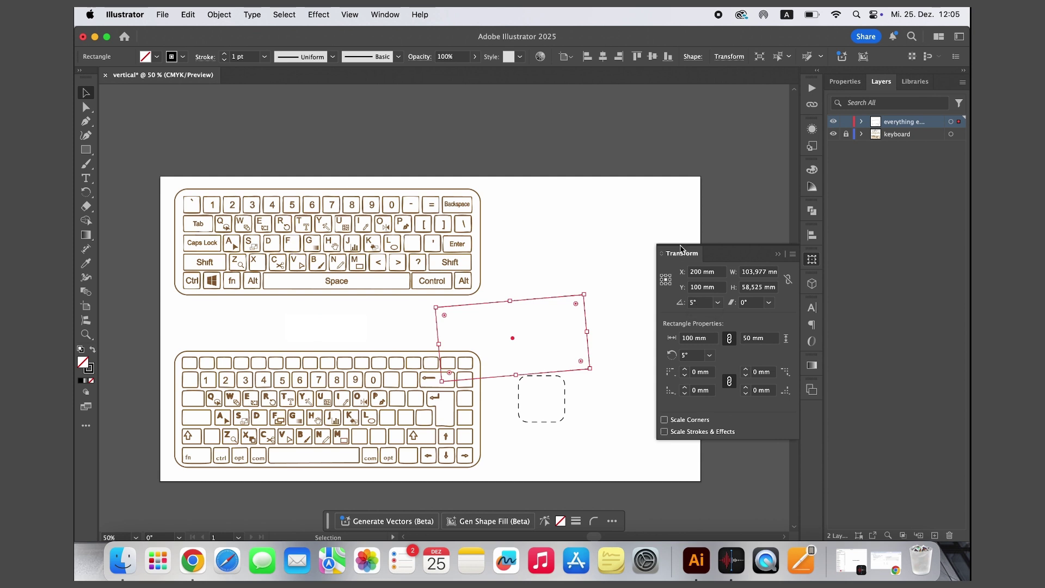
click(632, 220)
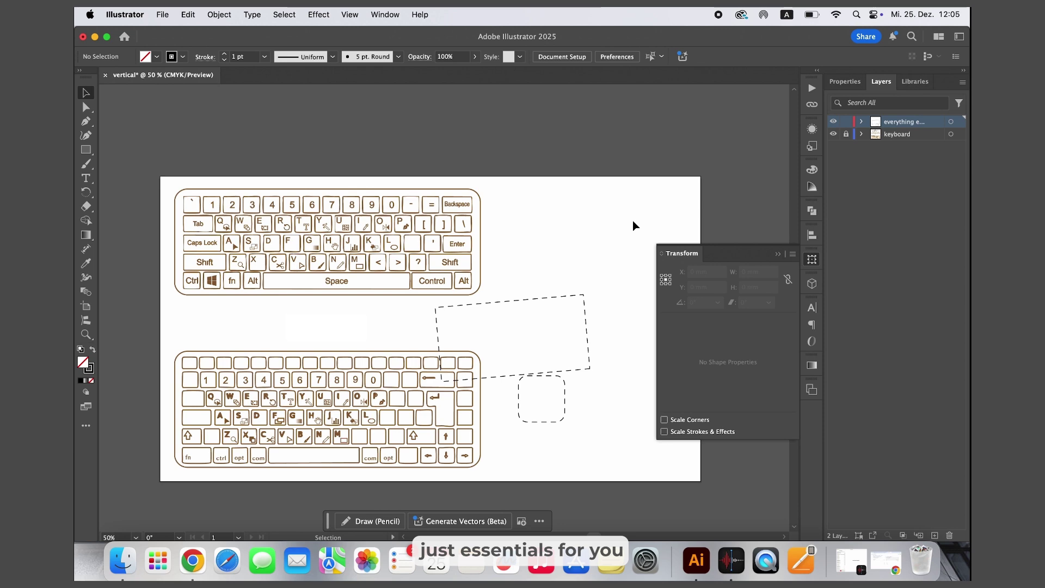
click(777, 254)
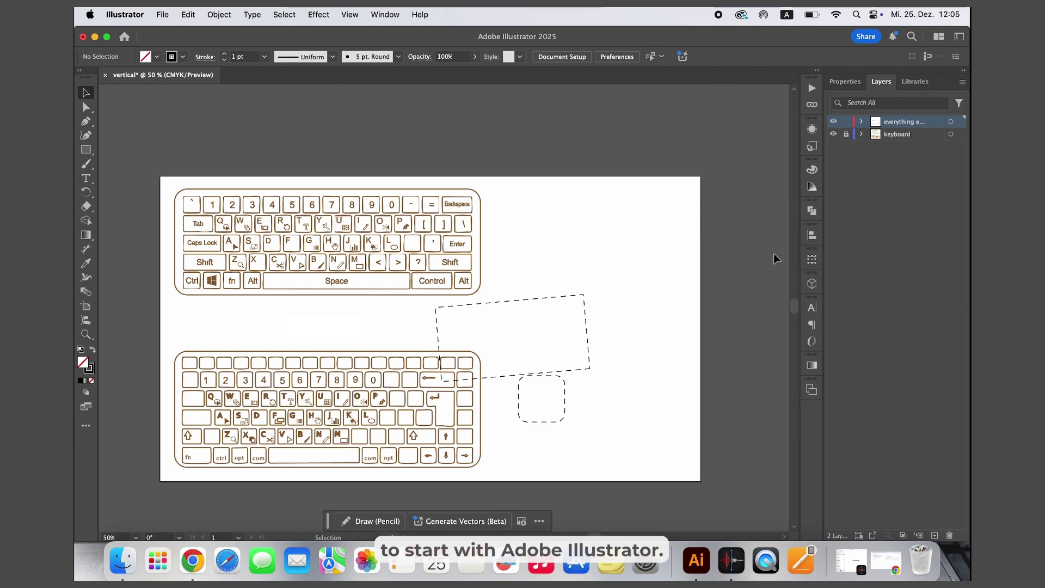
Select the dashed rounded square and open its Transform settings
click(812, 260)
click(812, 260)
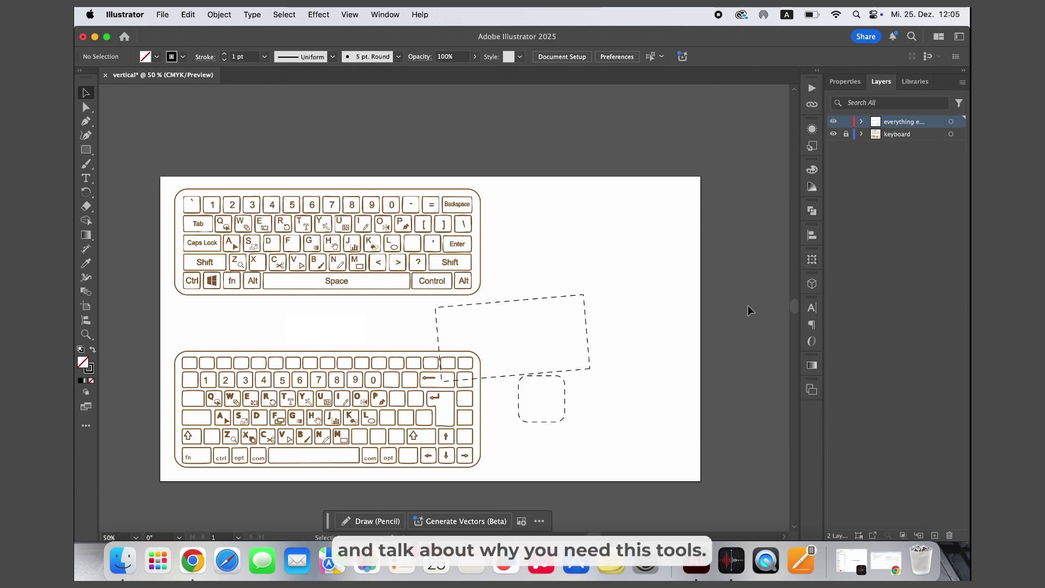
click(566, 391)
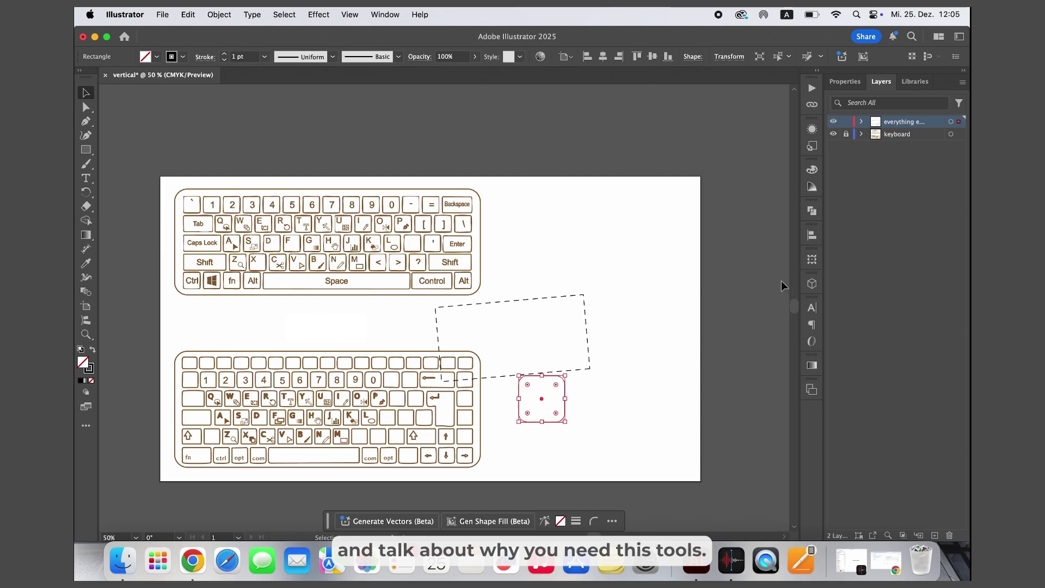
click(810, 261)
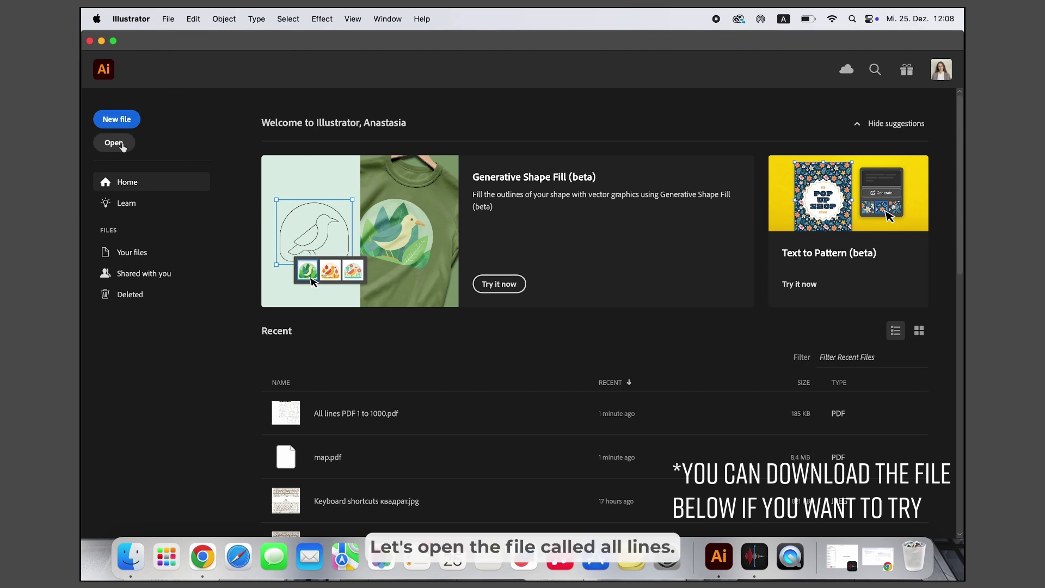
Open the file All lines PDF 1 to 1000.pdf from the Masterplan folder
click(120, 143)
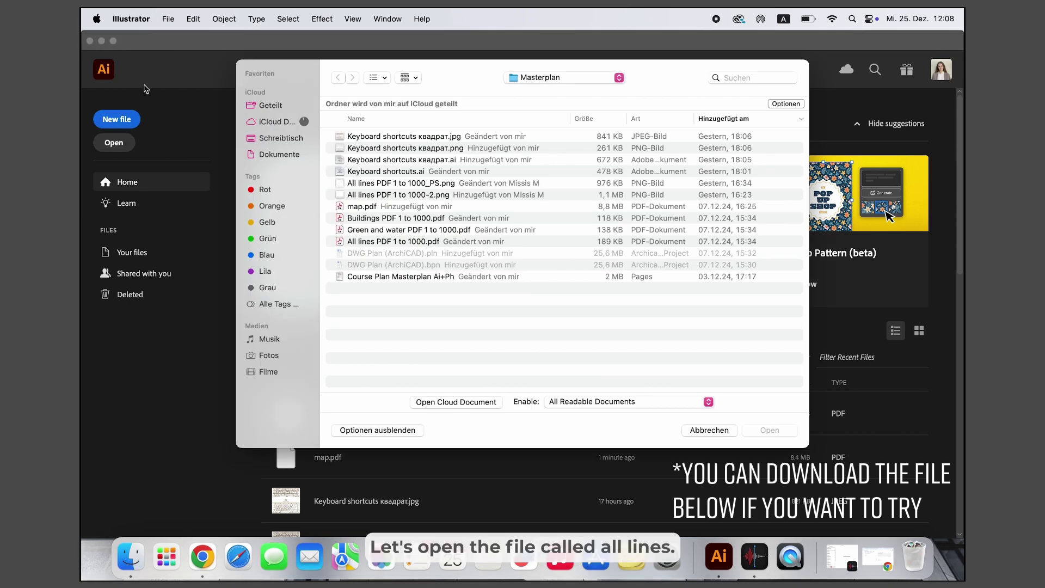
double_click(384, 241)
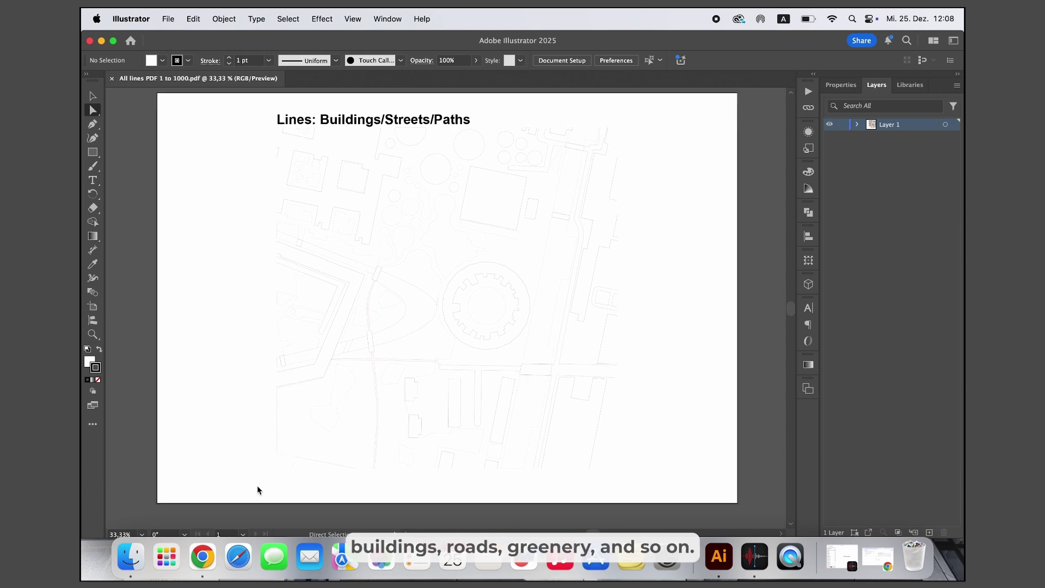
Highlight the plan's faint lines with the Direct Selection and Selection tools to inspect them, and clear the selection
drag(257, 485, 350, 391)
click(250, 426)
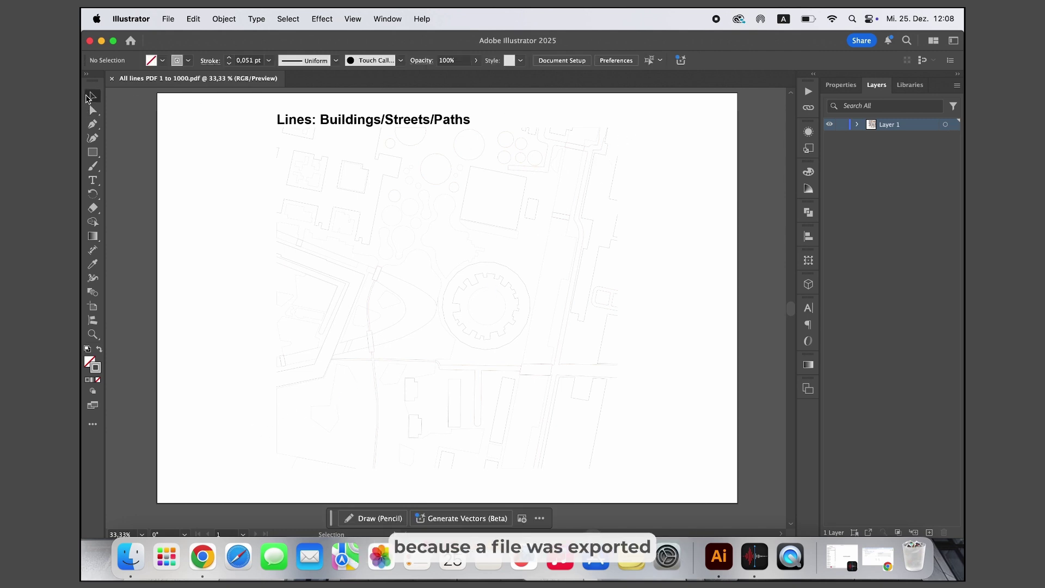
click(92, 96)
click(390, 233)
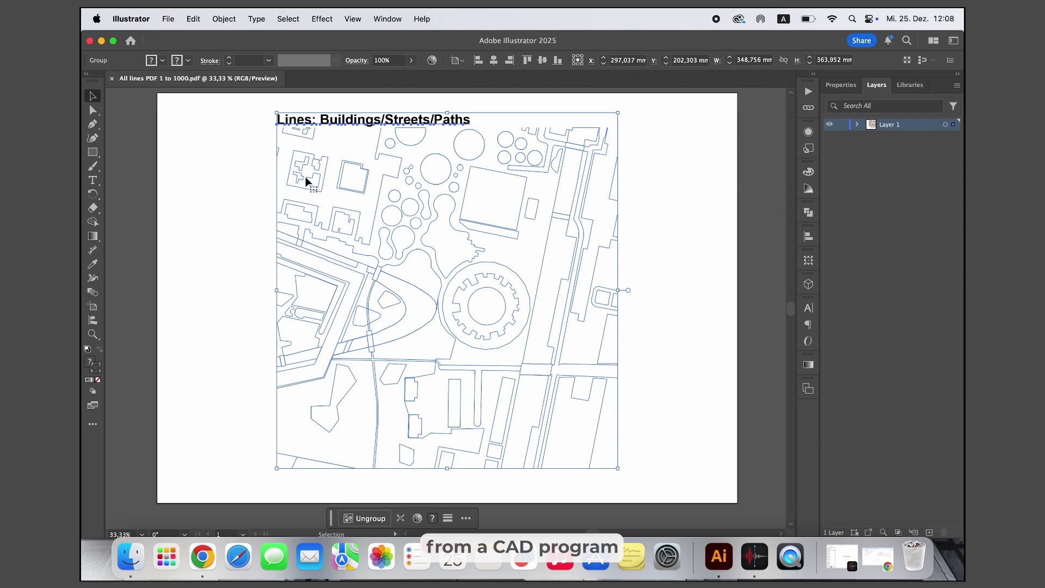
click(93, 110)
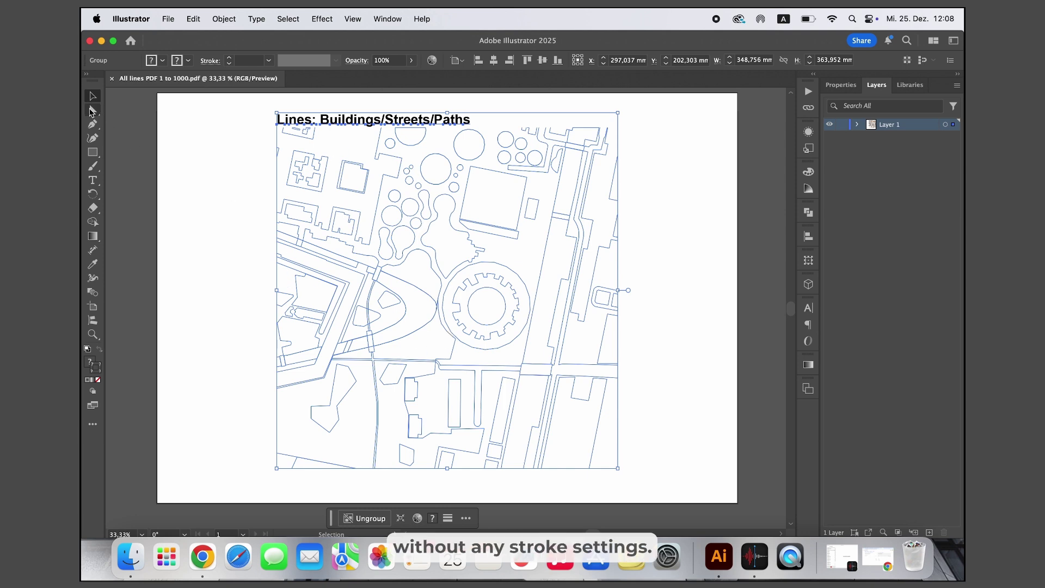
click(217, 197)
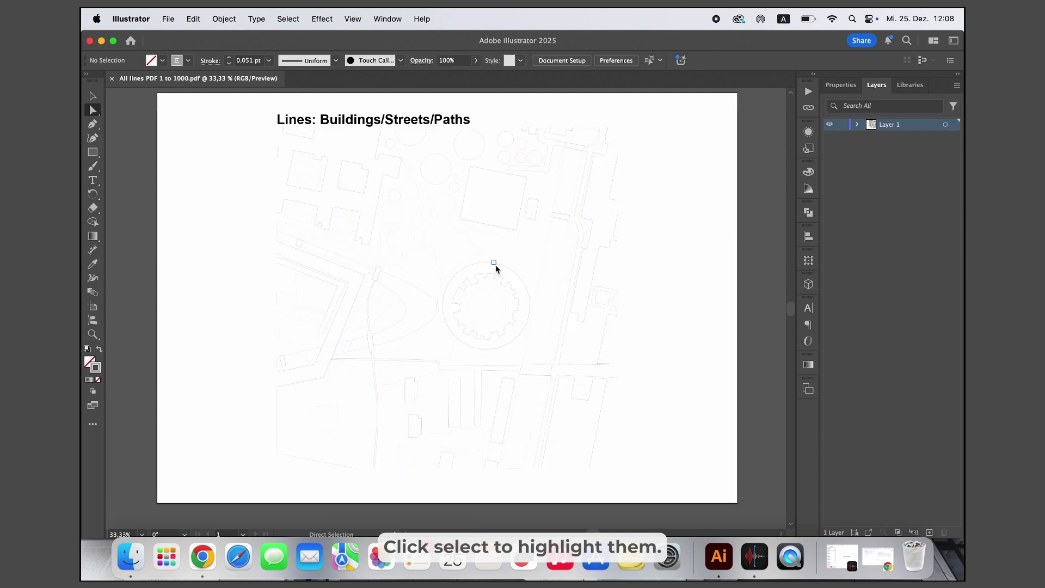
Pick one outline segment of the round building and select all lines with the same appearance
scroll(527, 325, up, 1)
scroll(509, 292, up, 6)
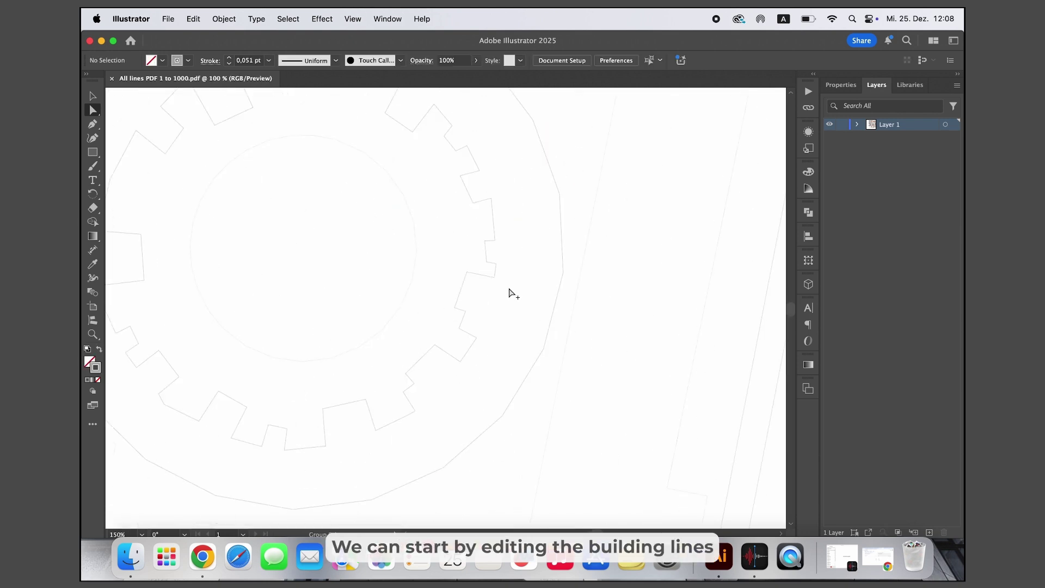
scroll(517, 276, down, 6)
click(517, 254)
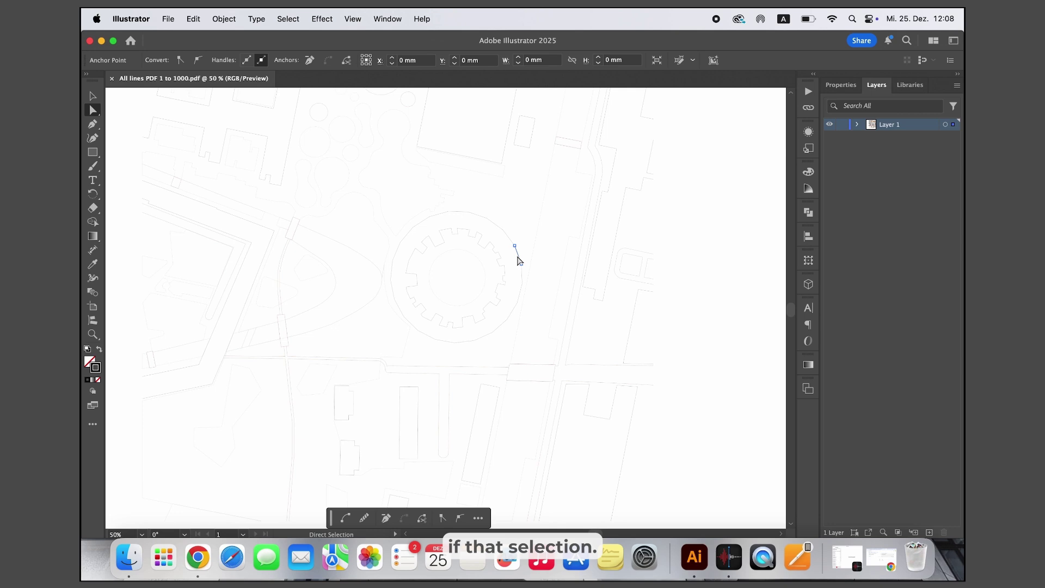
click(288, 19)
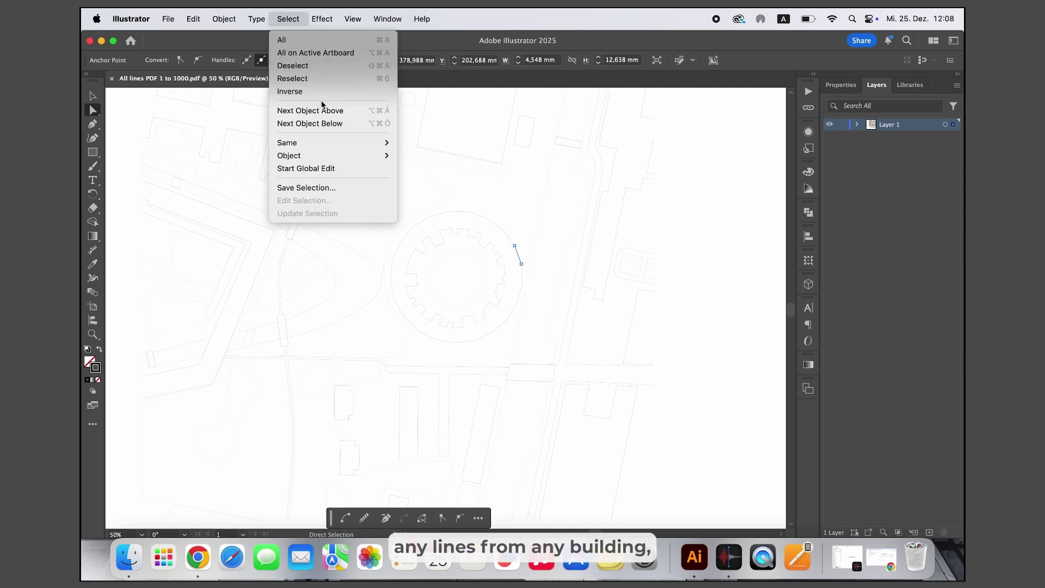
mouse_move(341, 148)
click(424, 154)
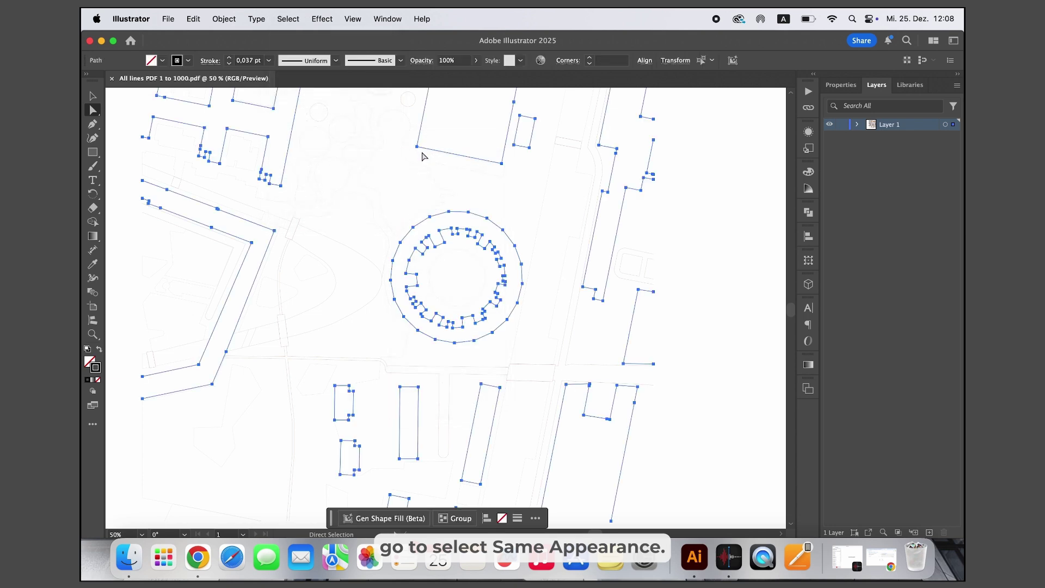
Set the stroke weight of the selected building lines to 4 pt and deselect them
key(super+minus)
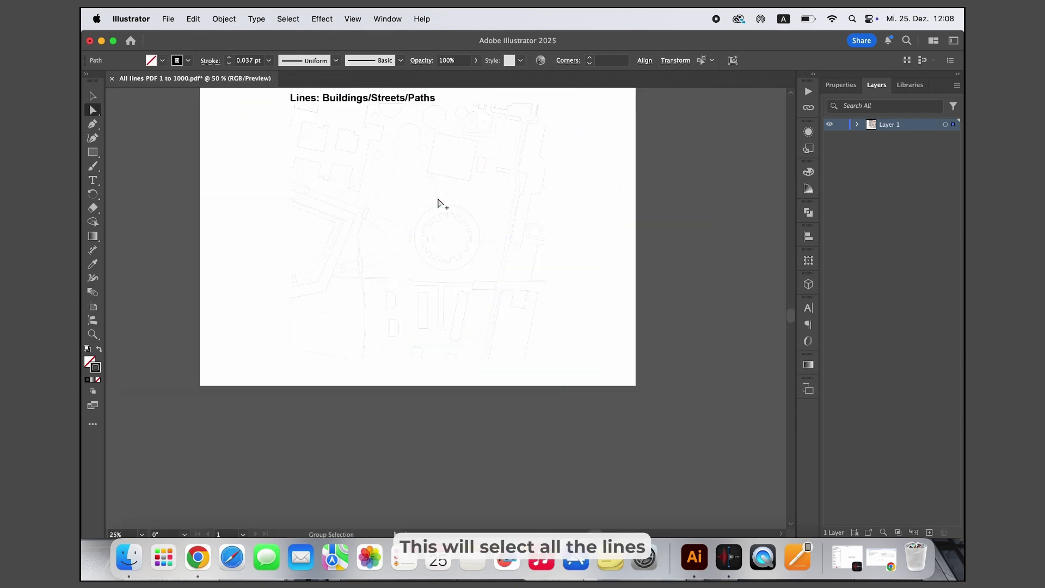
click(229, 57)
click(229, 58)
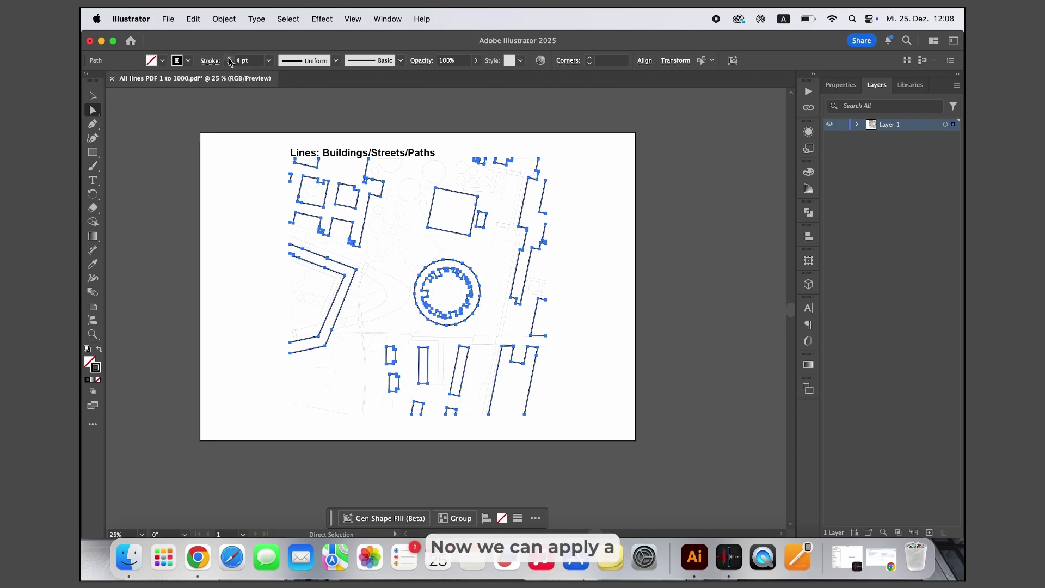
click(237, 197)
Pick a landscape line beside the round building, select all lines with the same appearance, and group them
scroll(435, 321, up, 2)
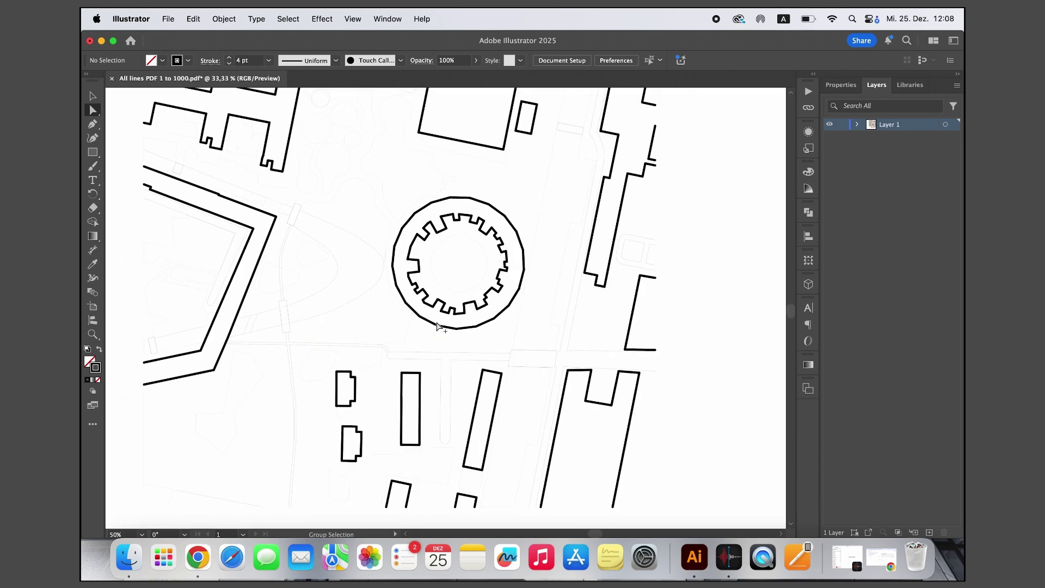
click(337, 273)
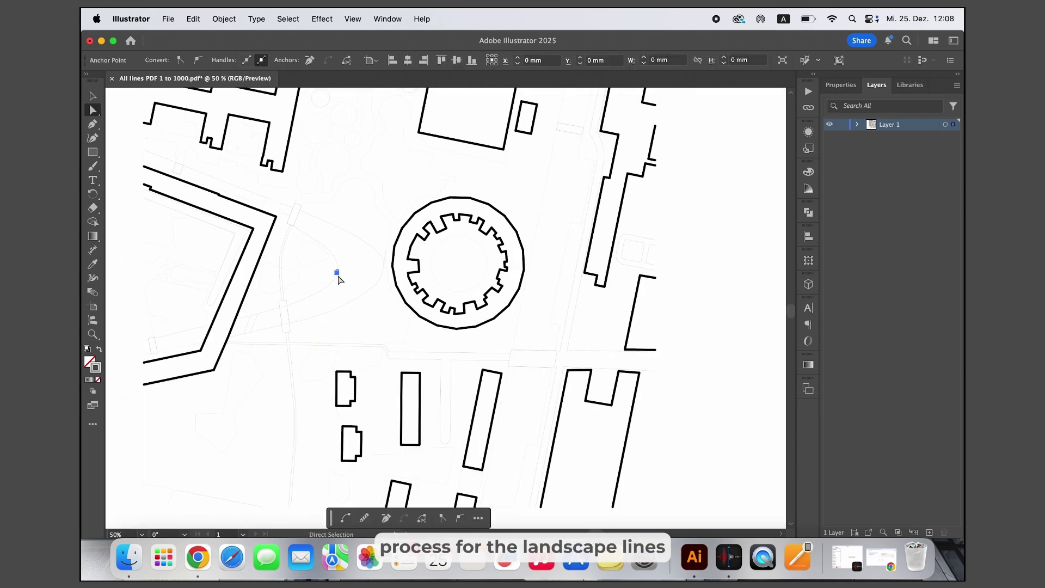
click(289, 20)
mouse_move(327, 143)
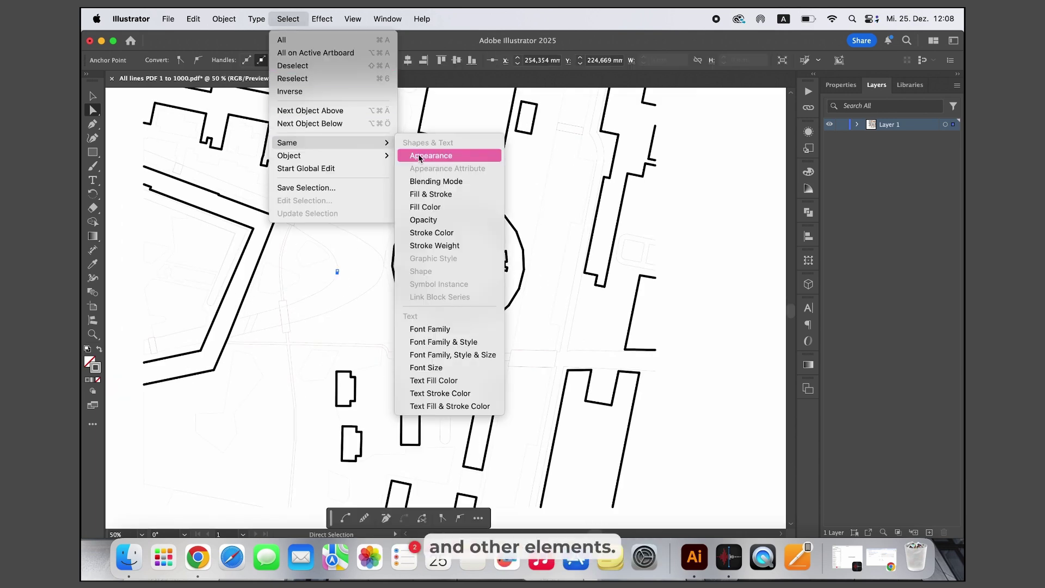
click(436, 157)
scroll(428, 227, down, 1)
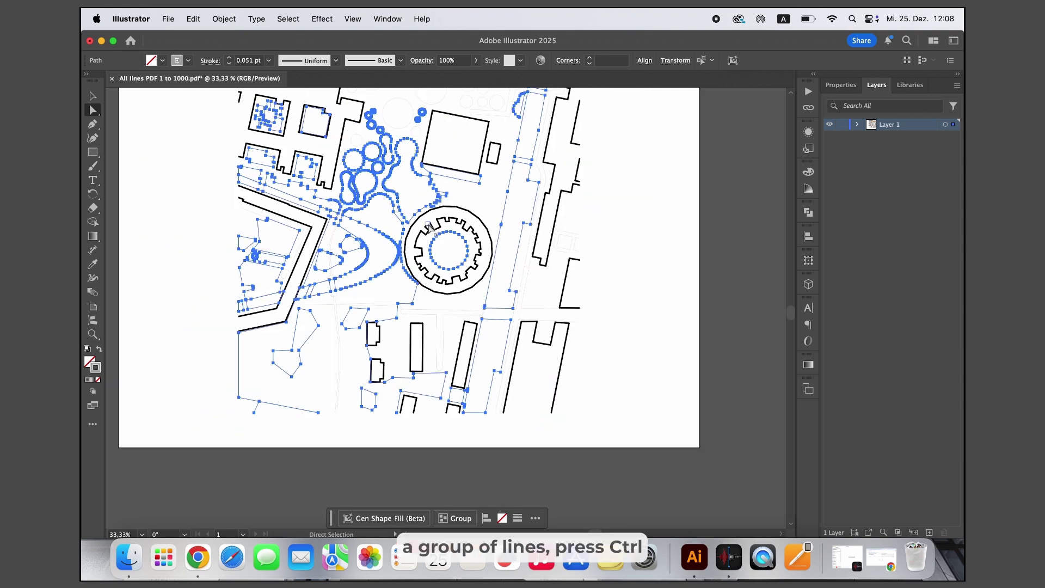
key(super+g)
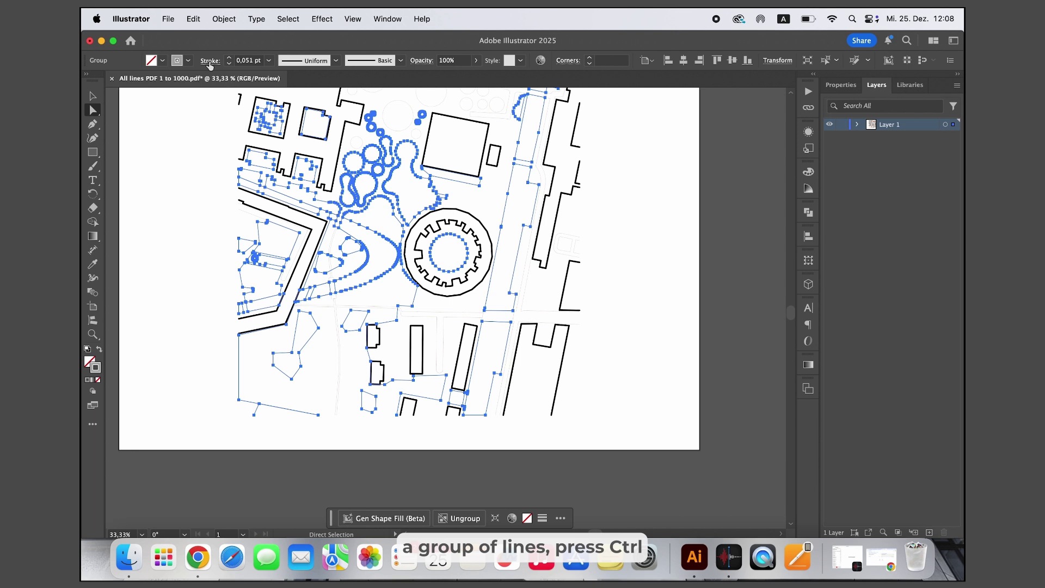
Set the landscape group's fill to magenta (ed2087) and its stroke weight to 1 pt, and deselect it
click(188, 60)
click(199, 185)
click(229, 58)
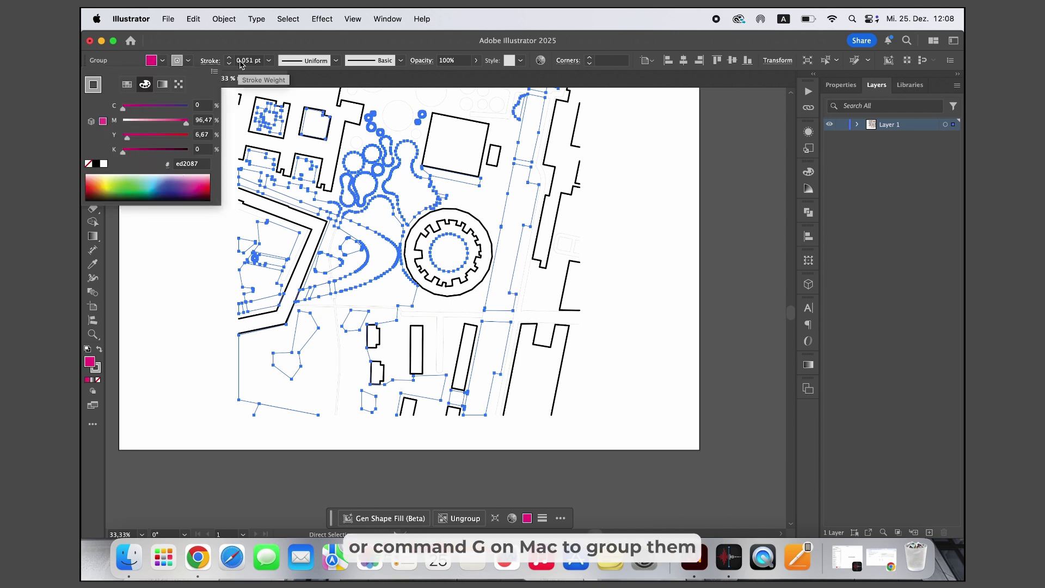
click(93, 95)
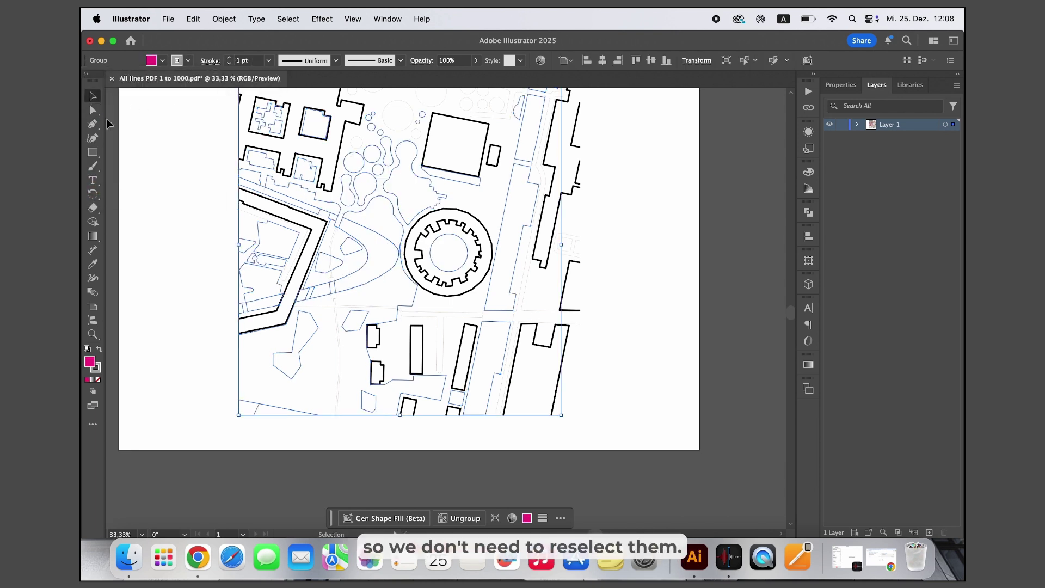
click(150, 179)
Inspect the edited line weights up close and swap the active fill and stroke colours with nothing selected
scroll(371, 221, up, 5)
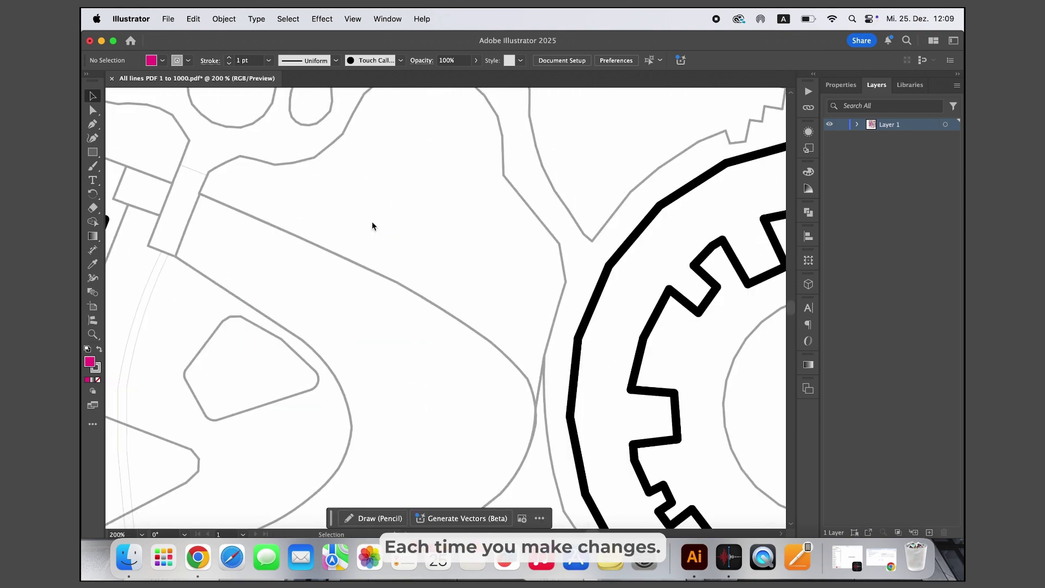
scroll(371, 220, down, 8)
scroll(371, 221, up, 6)
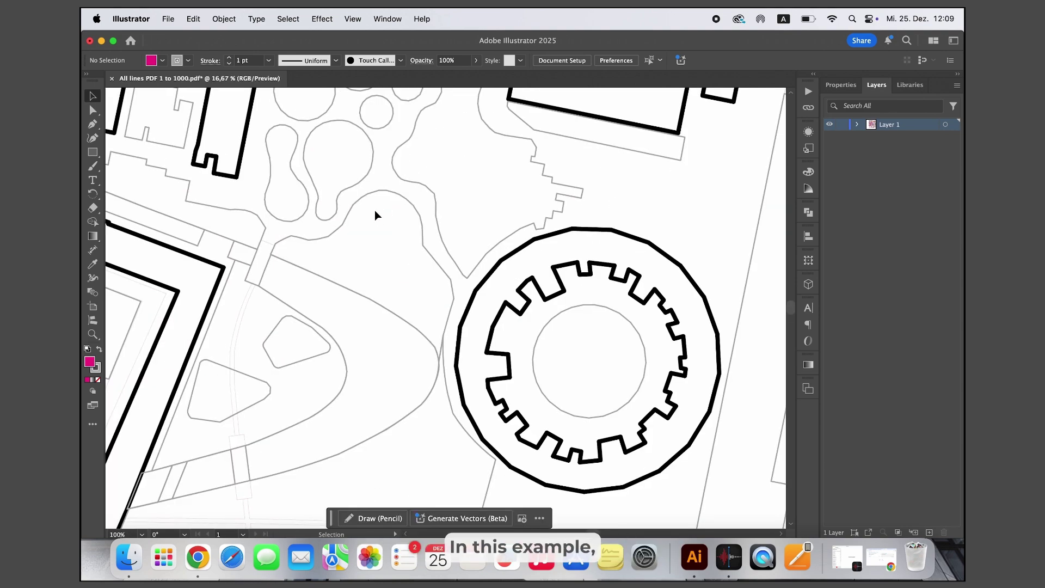
scroll(375, 210, down, 2)
scroll(374, 210, down, 3)
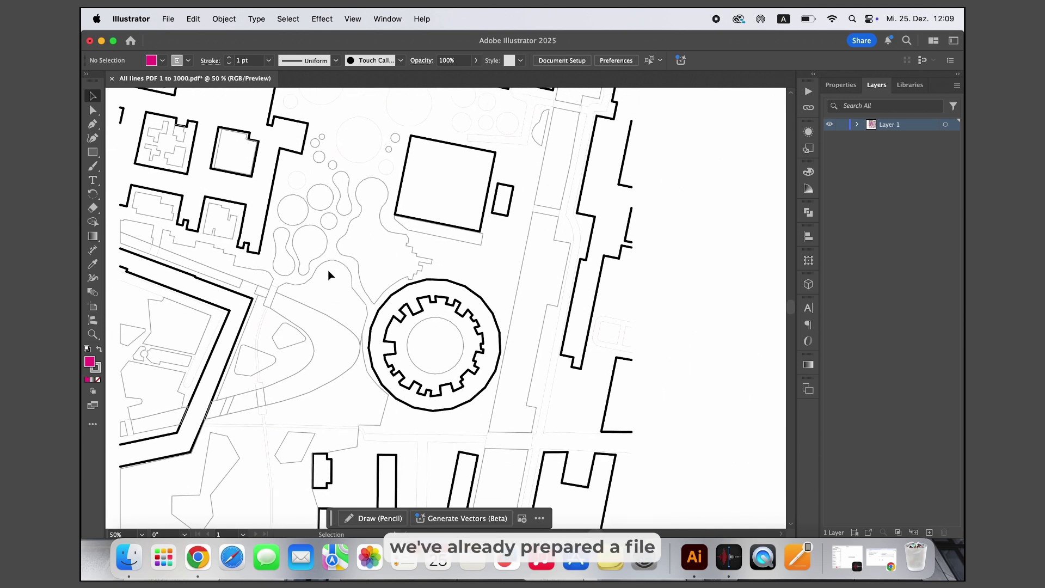
click(100, 349)
Select the whole plan group to highlight all its lines, and clear the selection
scroll(319, 246, up, 1)
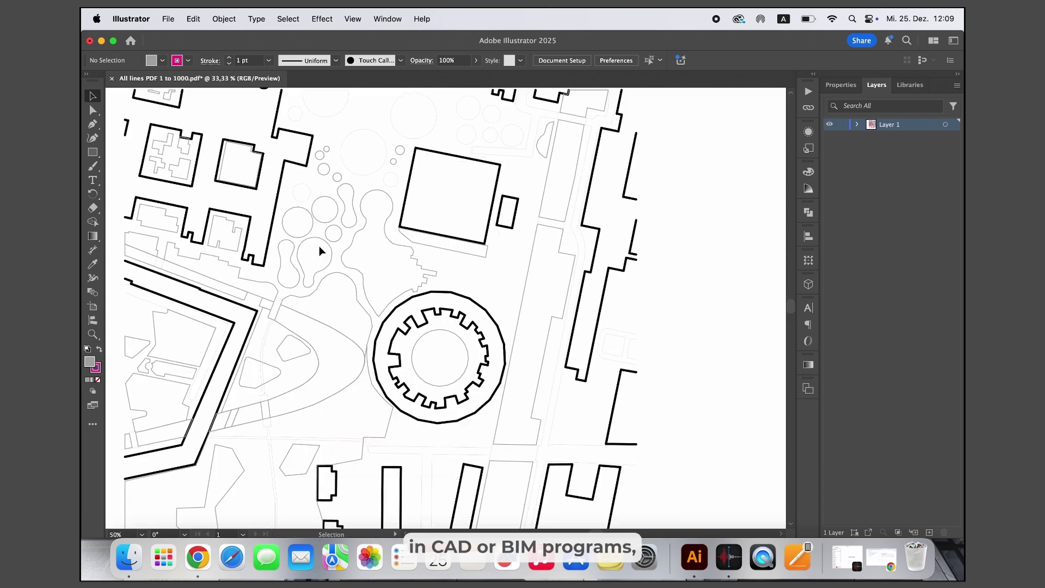
click(330, 246)
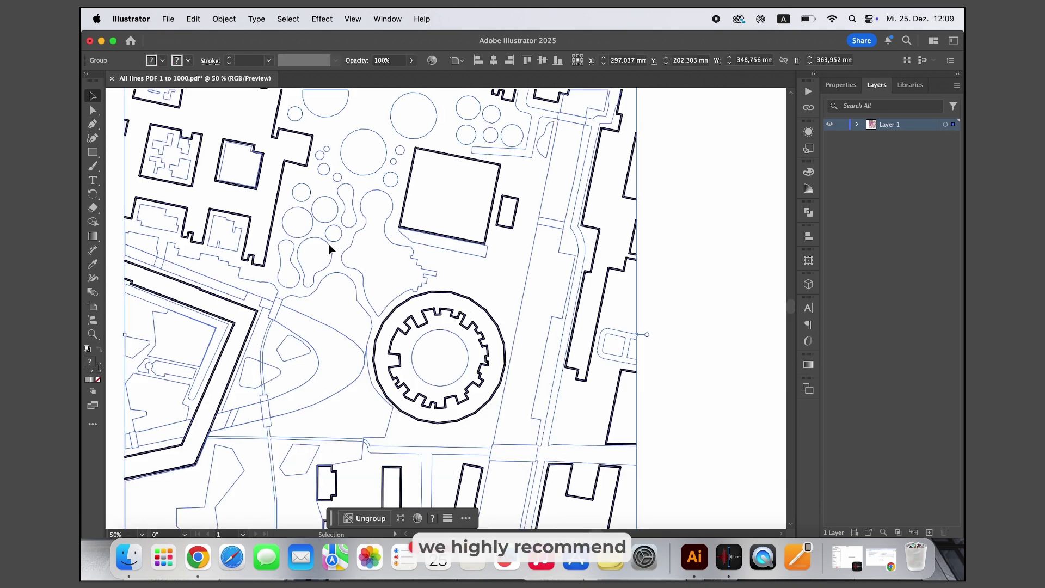
scroll(328, 244, down, 4)
click(508, 242)
scroll(276, 224, up, 2)
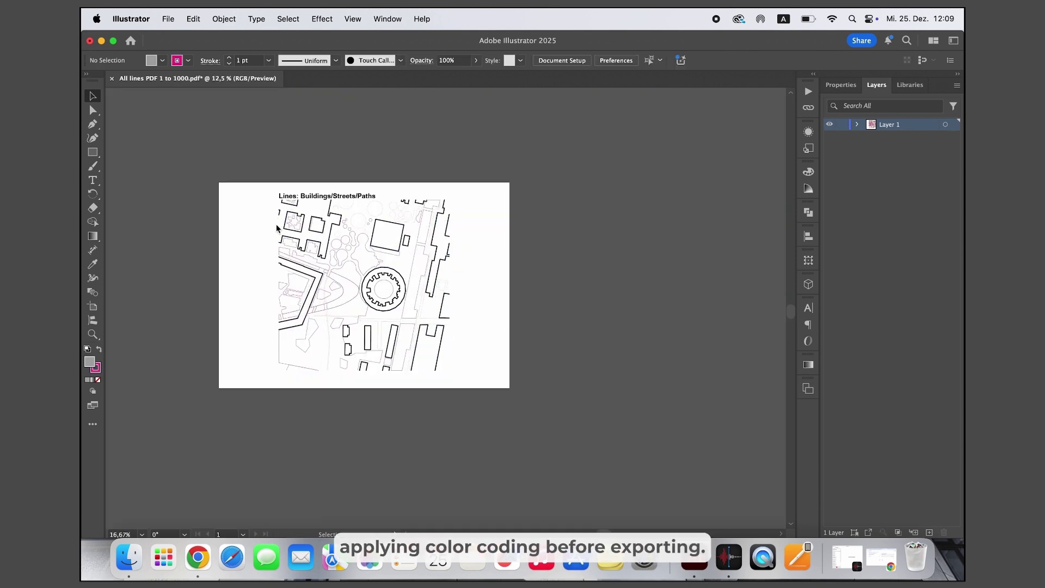